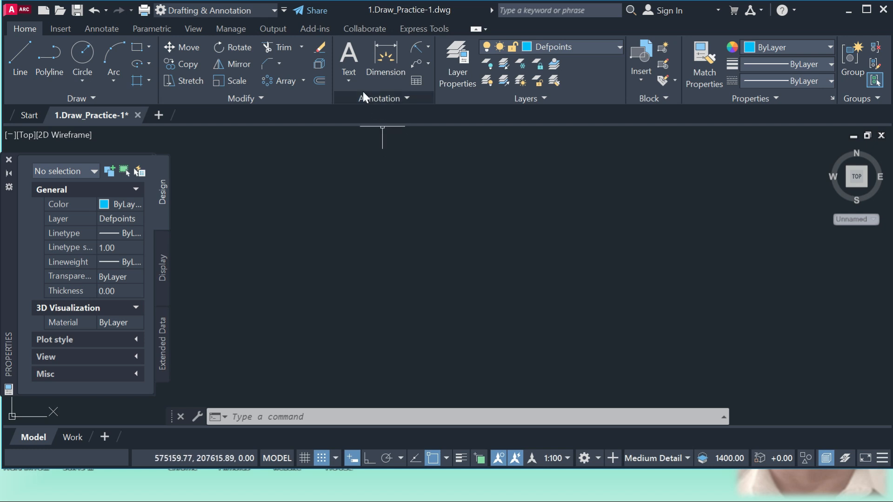
Create a multiline text box in the middle of the drawing area containing "tragui78t87tds".
left_click(350, 80)
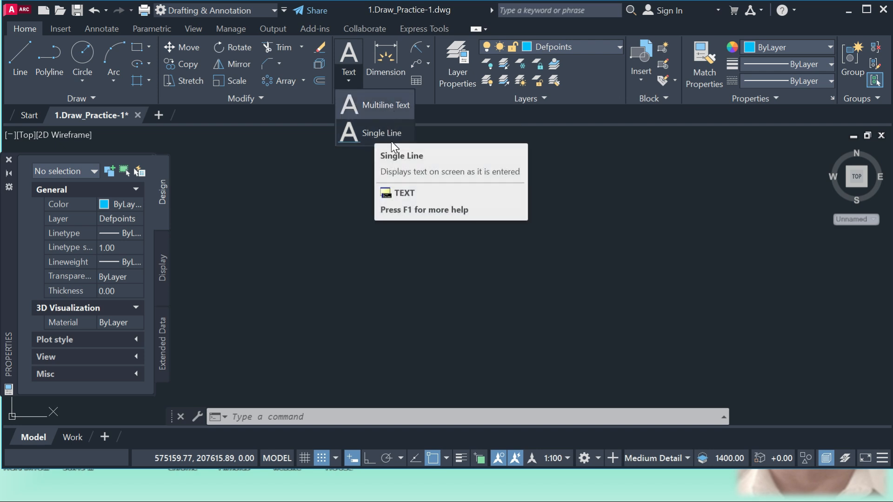
left_click(384, 103)
left_click(363, 240)
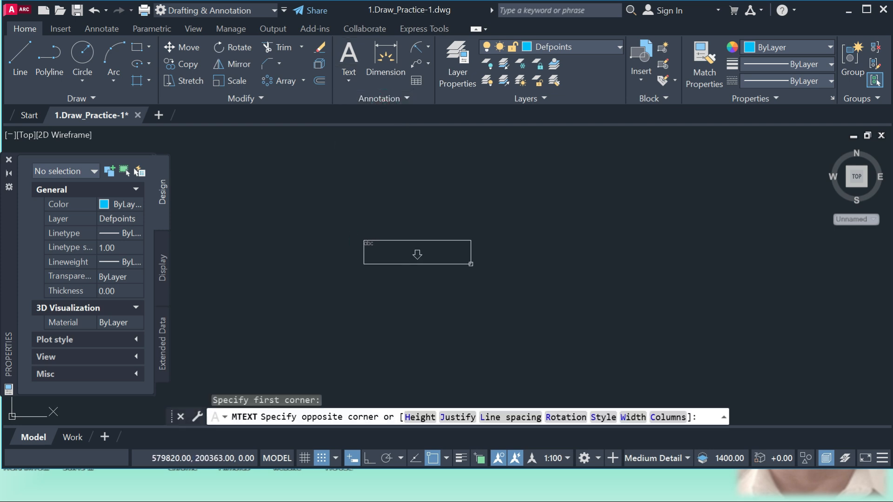
left_click(470, 264)
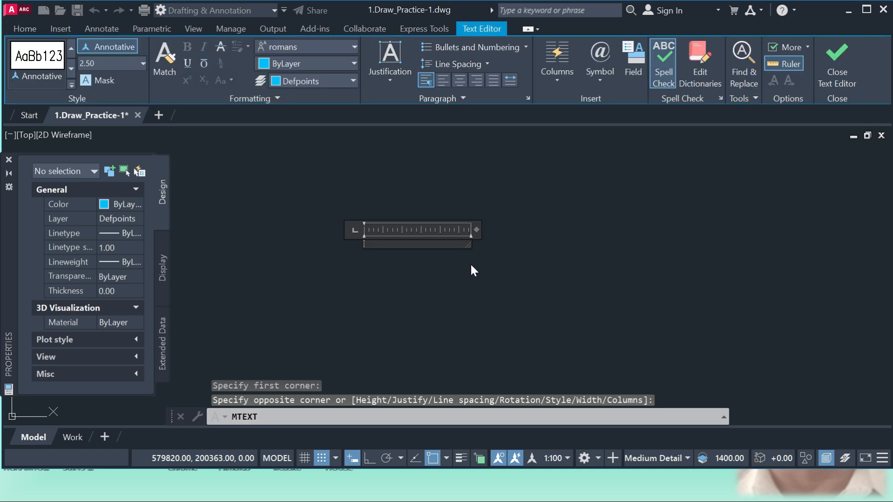
type("tragui78t87tds")
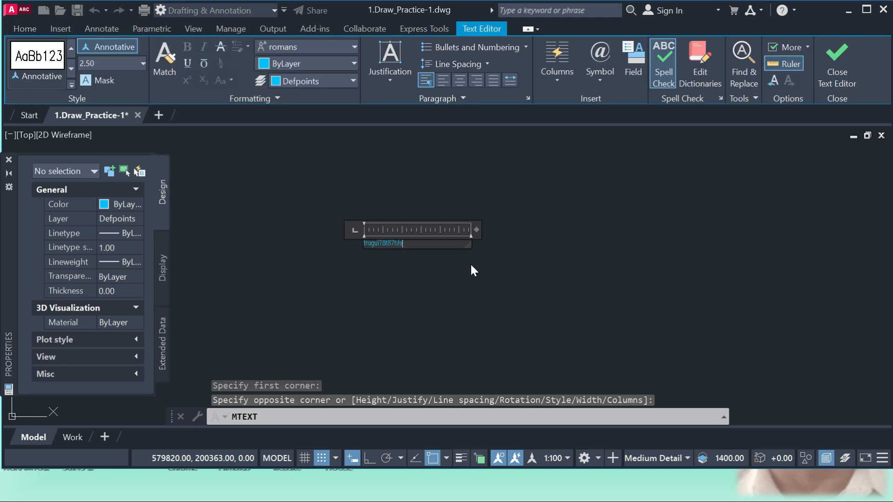
left_click(470, 263)
Erase the "tragui78t87tds" multiline text.
scroll(418, 249, "up", 4)
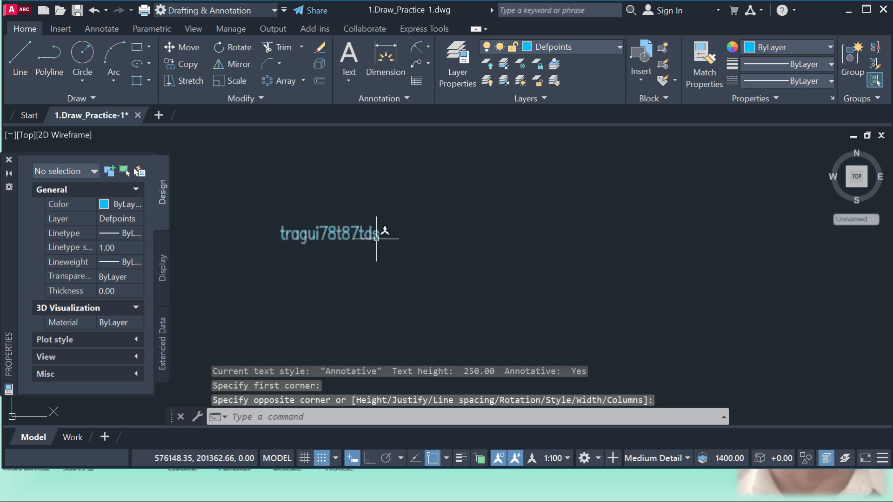
left_click(409, 240)
type("e")
key("Return")
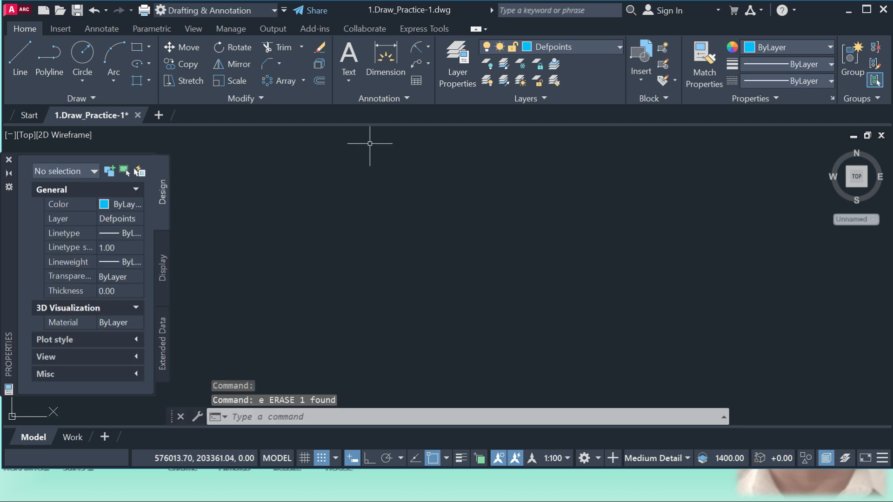
Create single-line text "guijepqfjp9ipjq0kjbbkbcq" with paper height 2.50 and rotation angle 0.
left_click(352, 82)
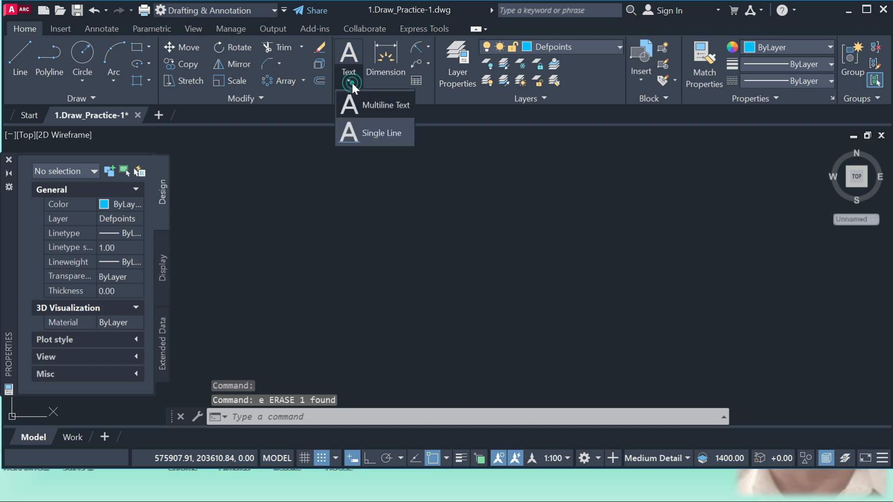
left_click(364, 132)
left_click(374, 265)
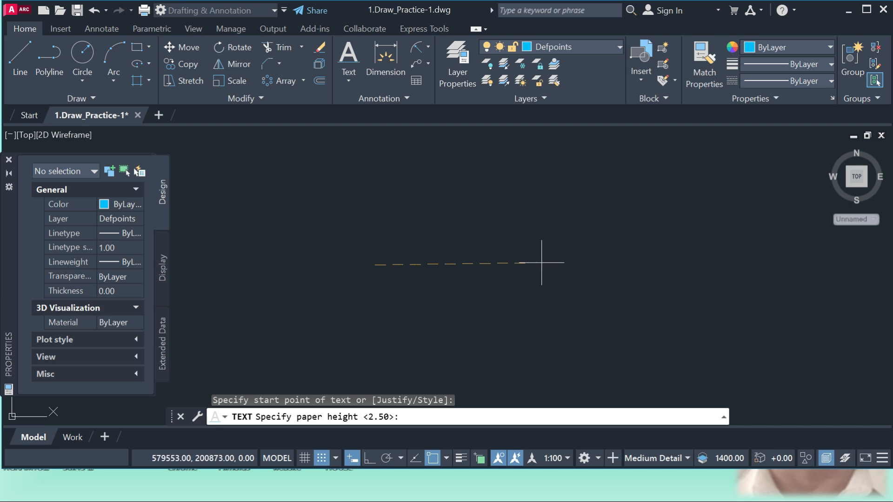
key("Return")
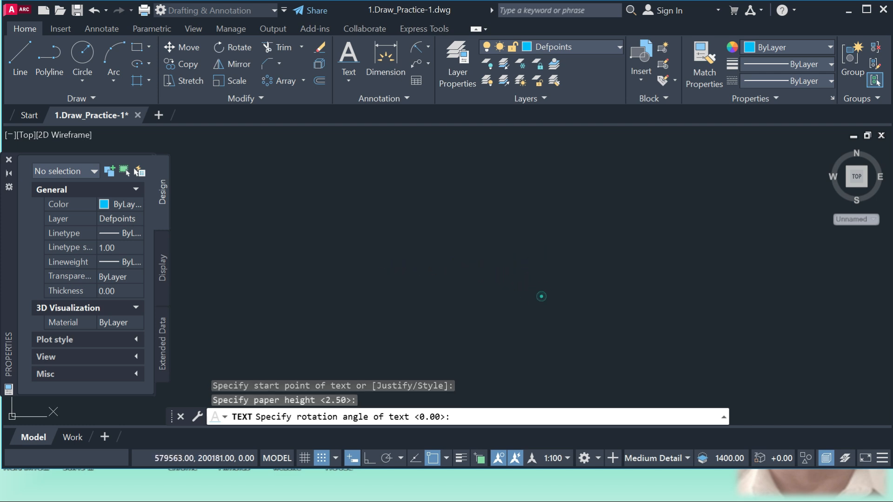
key("Return")
type("guijepqfjp9ipjq0kjbbkbcq")
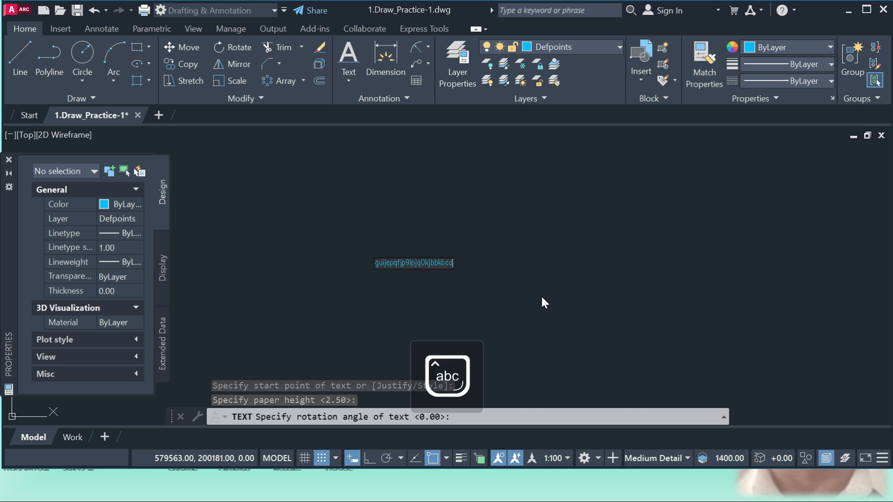
key("Return")
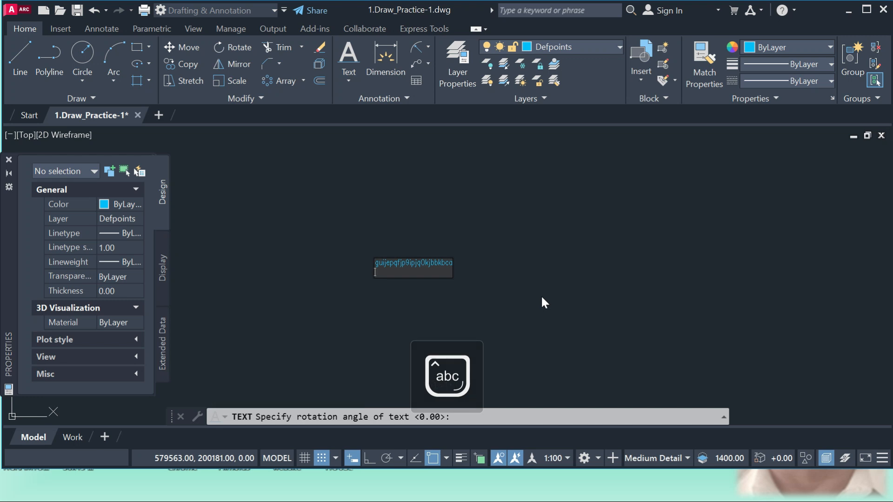
Place a second single-line text "ewffew" below the first one and finish the text command.
left_click(469, 318)
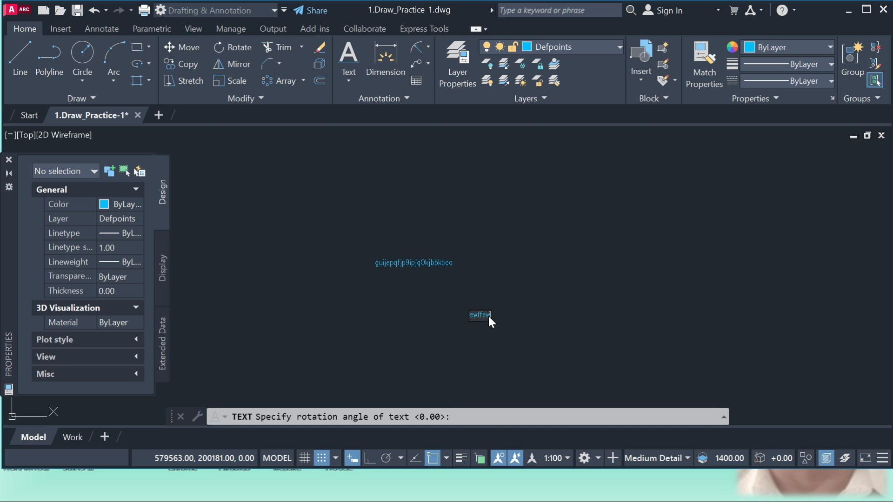
left_click(523, 316)
key("Escape")
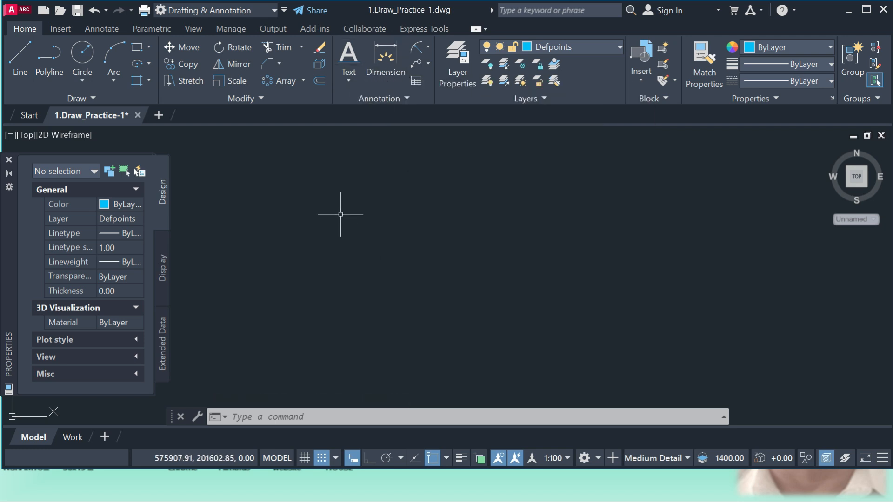
Draw a nearly horizontal line about 4597 units long across the middle of the drawing area.
left_click(24, 54)
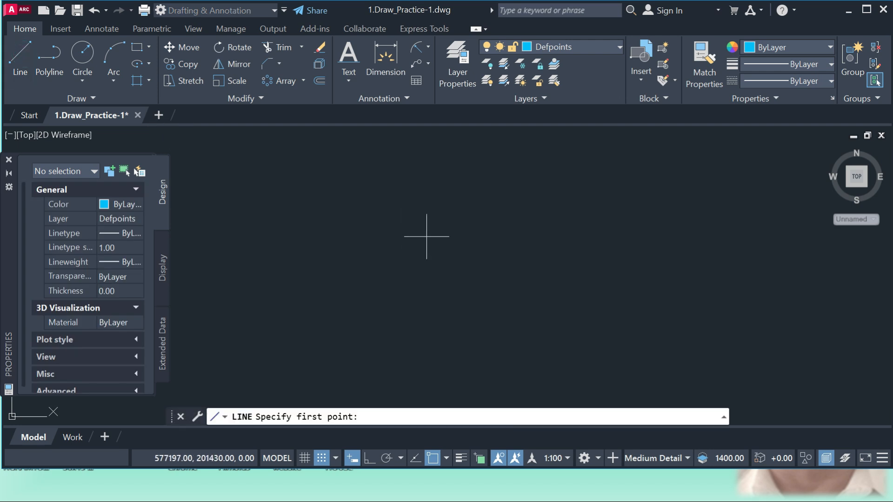
left_click(387, 248)
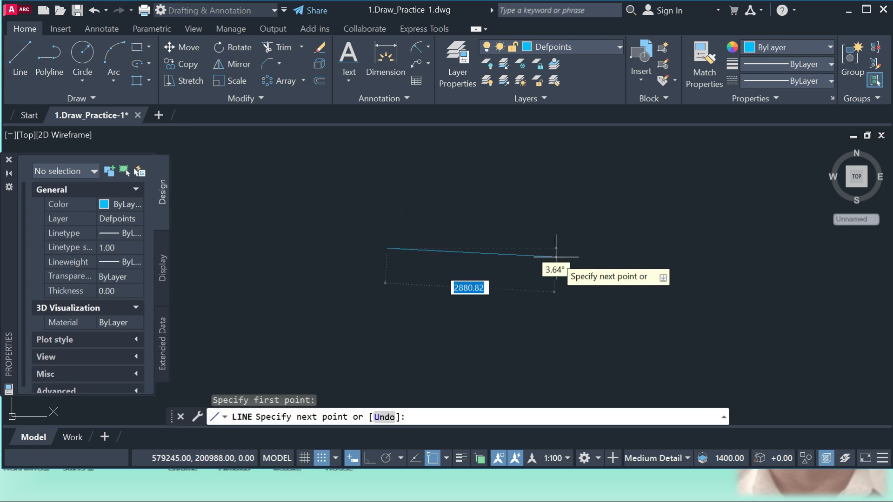
left_click(609, 249)
key("Return")
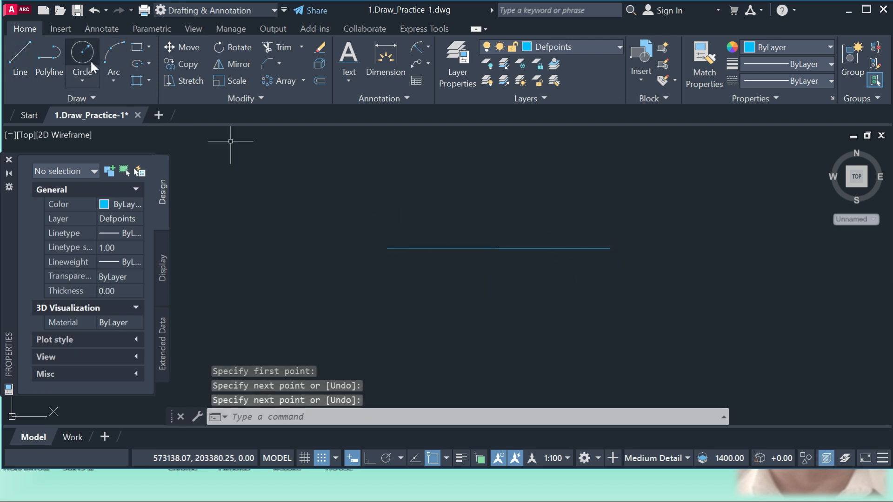
Erase the nearly horizontal line.
left_click(562, 303)
left_click(522, 246)
type("e")
key("Return")
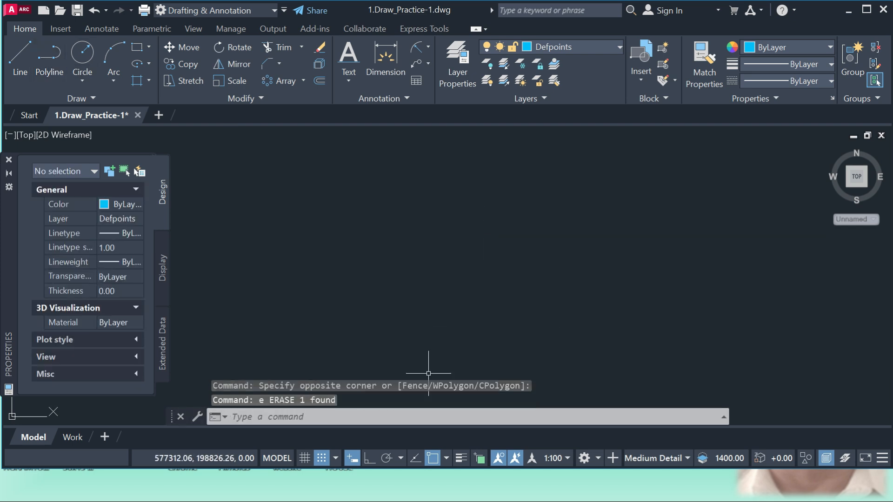
Turn on Ortho mode and draw a horizontal line about 3462 units long in the upper middle of the drawing area.
left_click(375, 457)
left_click(21, 60)
left_click(365, 225)
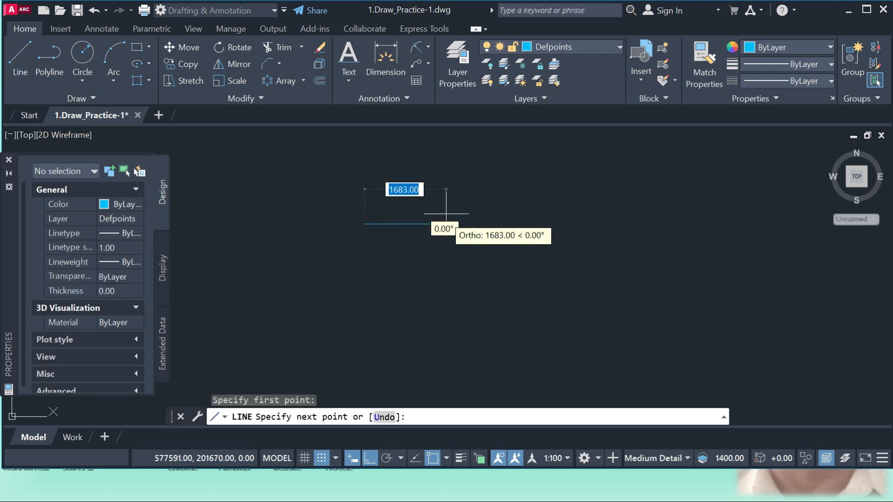
left_click(532, 224)
key("Escape")
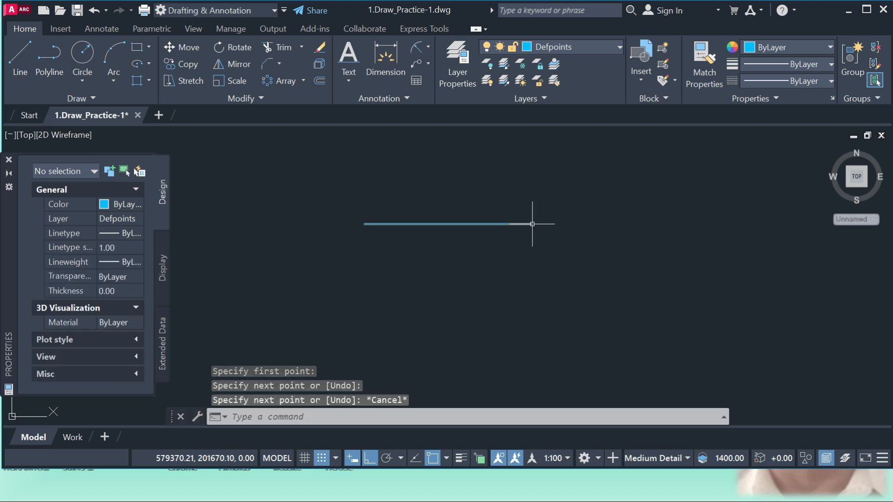
Draw a longer horizontal polyline of three consecutive segments below the line, starting under its left end.
left_click(55, 55)
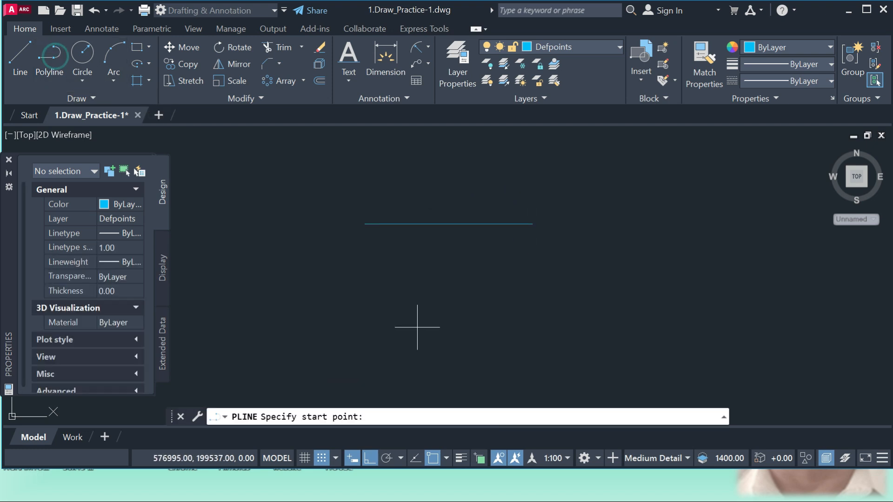
left_click(365, 297)
left_click(521, 298)
left_click(656, 300)
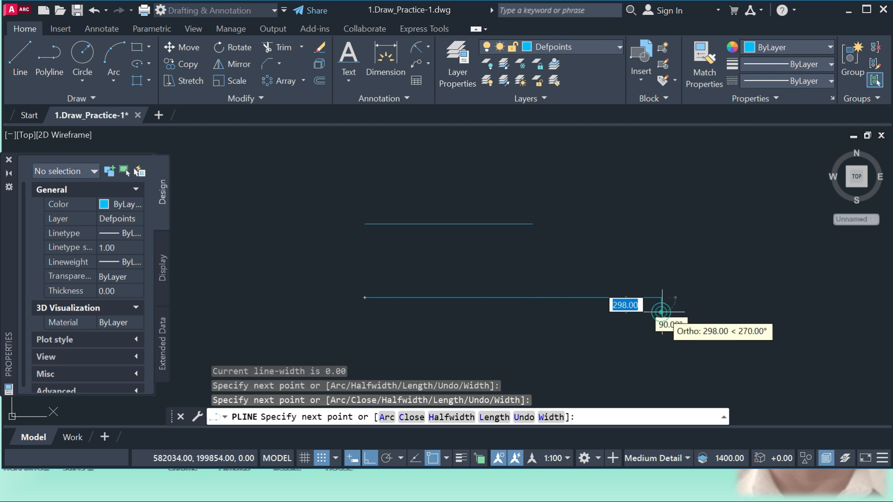
left_click(767, 305)
key("Return")
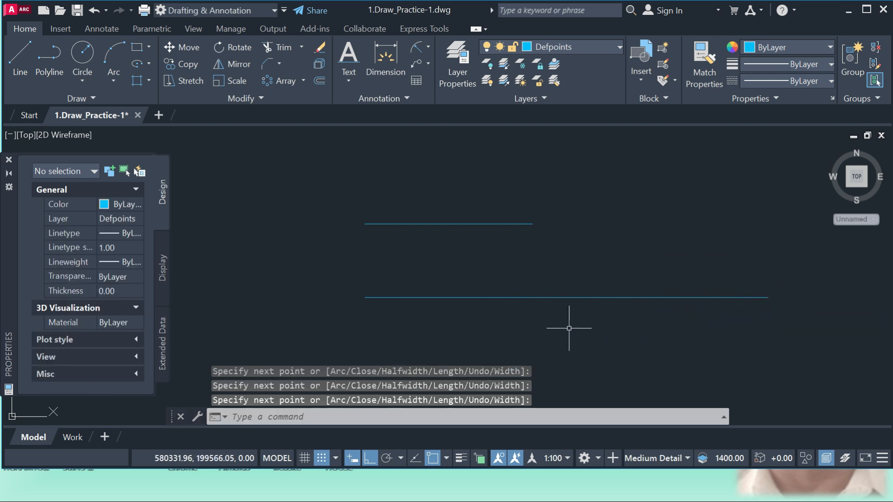
Draw a circle with a radius of about 914 to the right of the upper line.
left_click(83, 58)
left_click(645, 205)
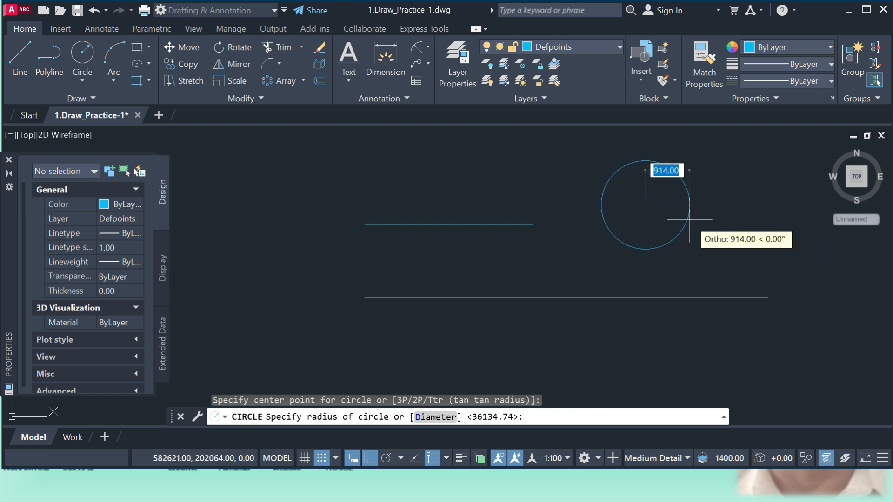
left_click(688, 218)
Draw a three-point arc to the left of the upper line, opening toward the lower left.
left_click(108, 51)
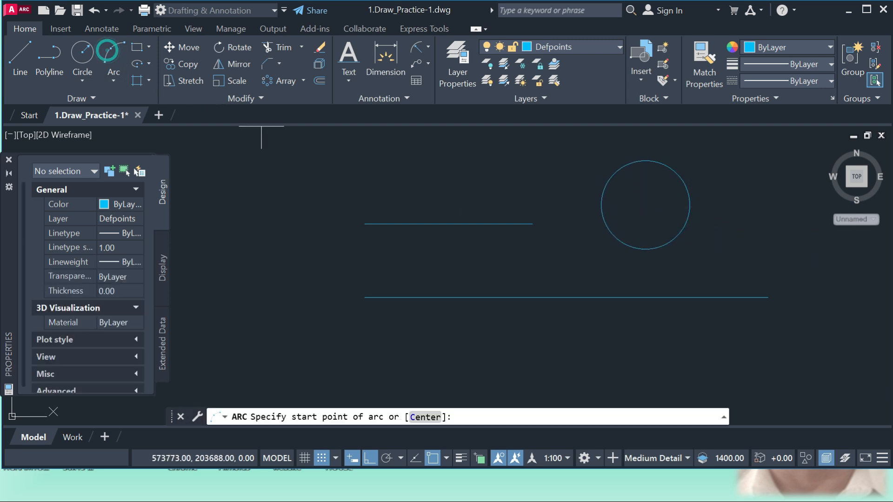
left_click(261, 196)
left_click(293, 187)
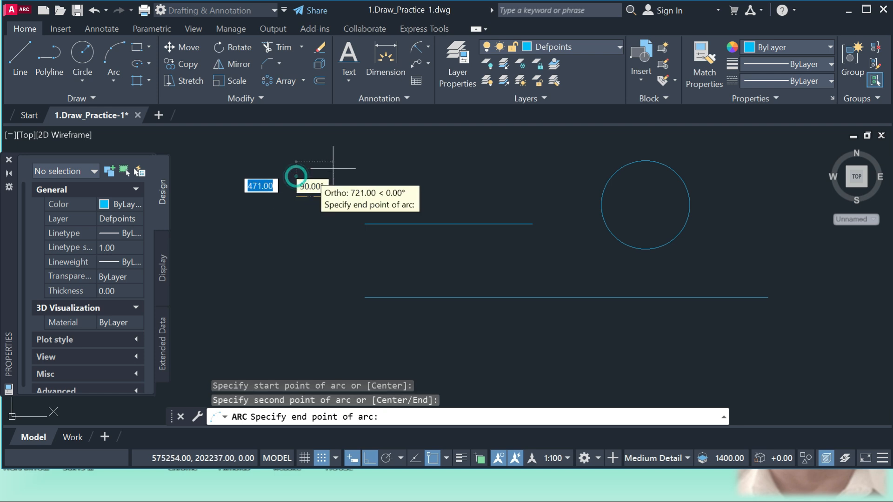
left_click(322, 249)
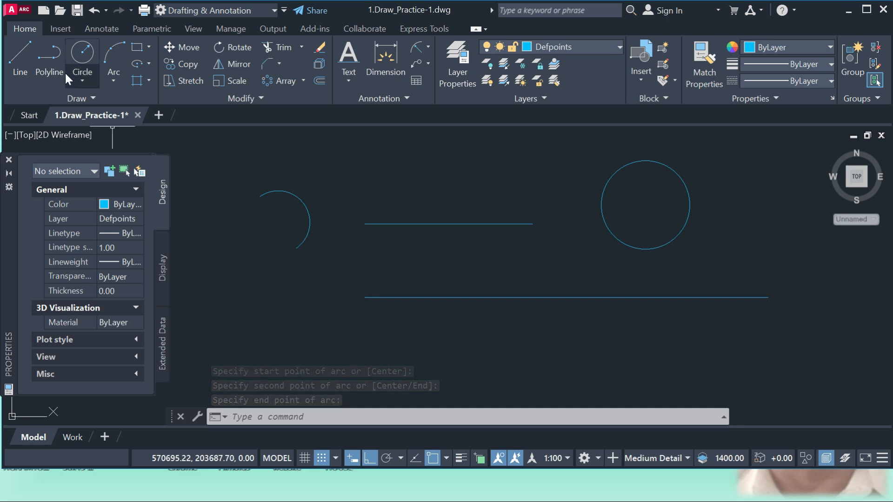
Turn off Ortho mode and draw a single-segment diagonal polyline below the arc, rising to the right.
left_click(50, 51)
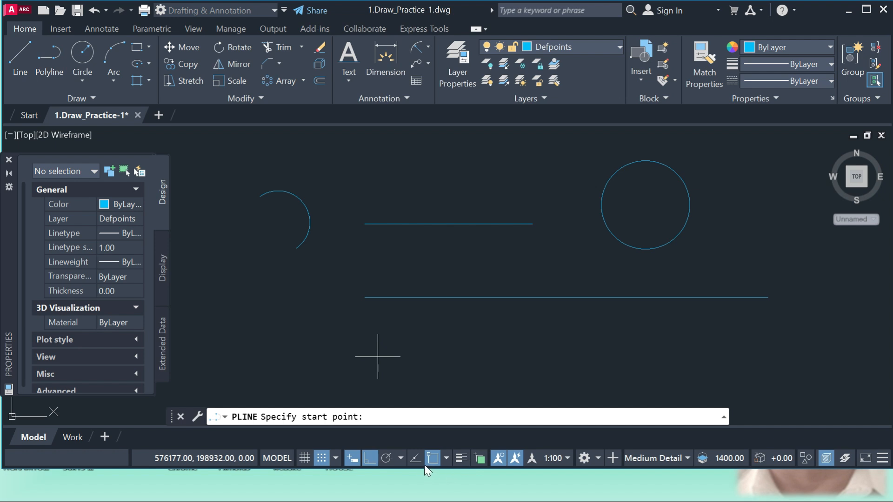
left_click(371, 456)
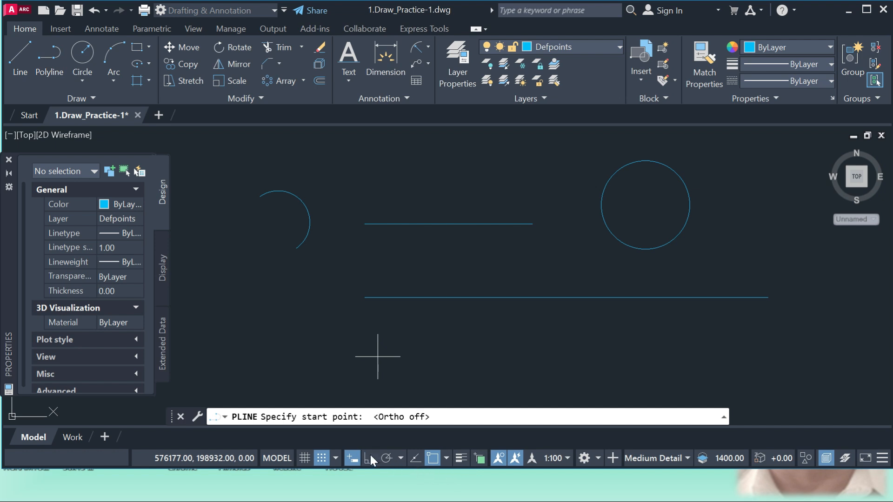
left_click(254, 380)
left_click(327, 320)
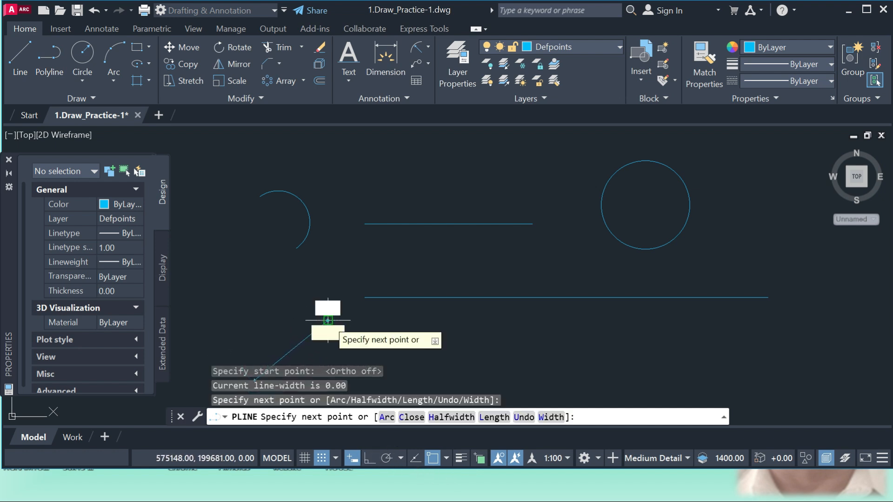
key("Escape")
Try a linear dimension between the endpoints of the upper horizontal line, with the dimension line above it.
scroll(430, 328, "down", 4)
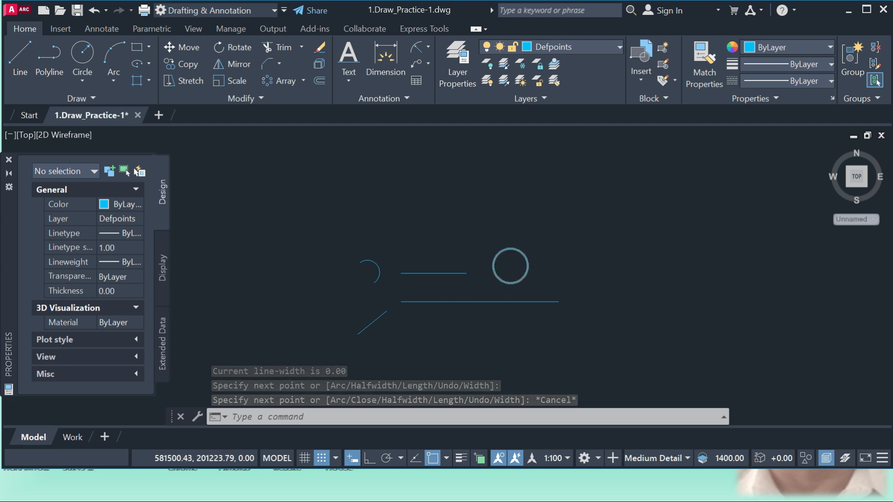
middle_click_drag(509, 281, 479, 258)
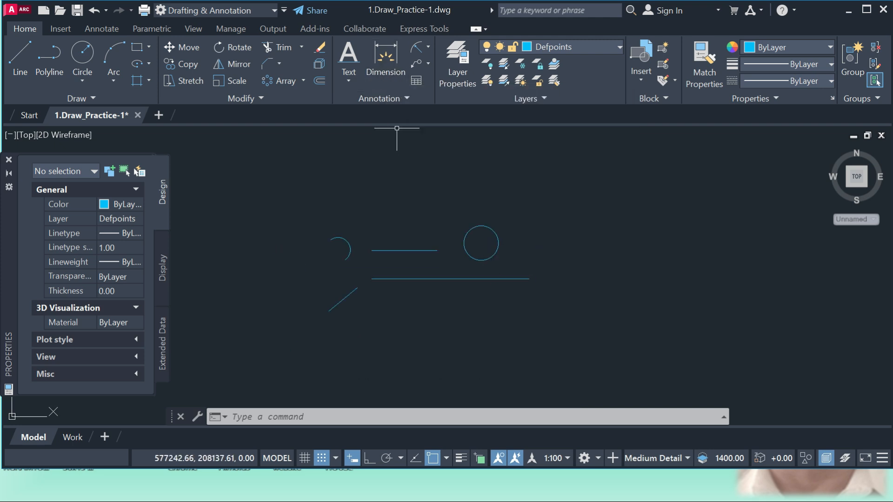
left_click(428, 47)
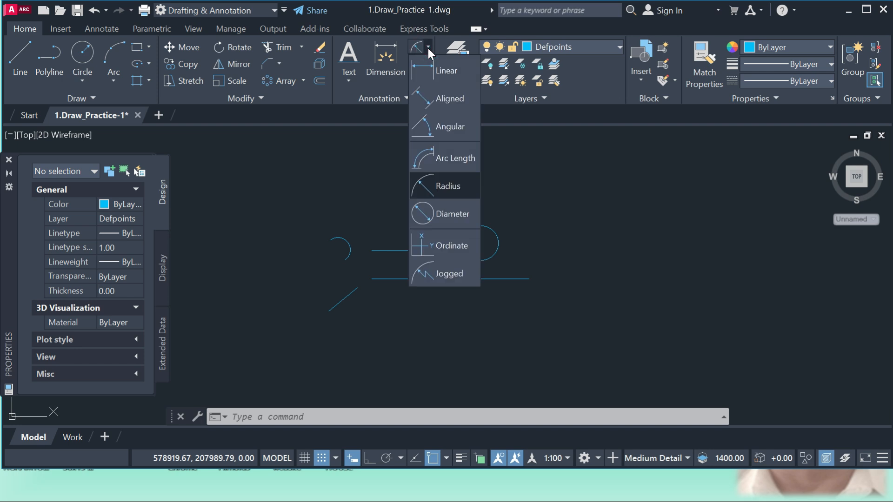
left_click(424, 69)
scroll(361, 249, "up", 4)
left_click(383, 250)
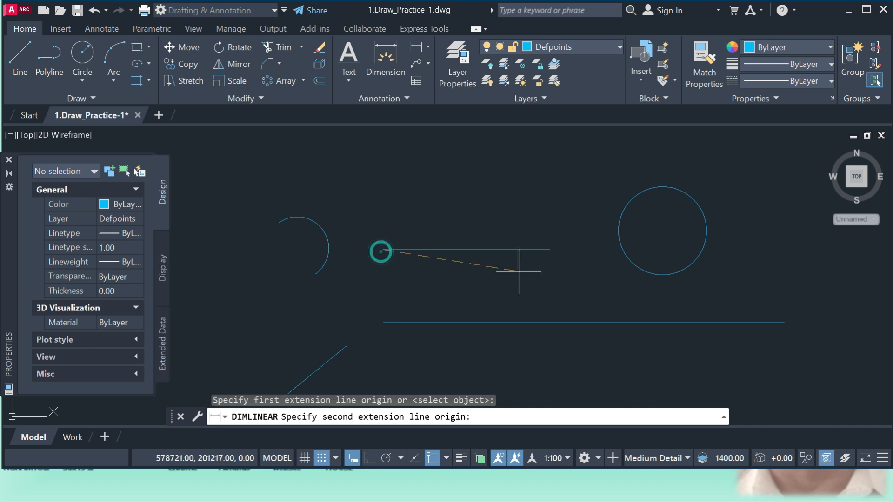
left_click(550, 250)
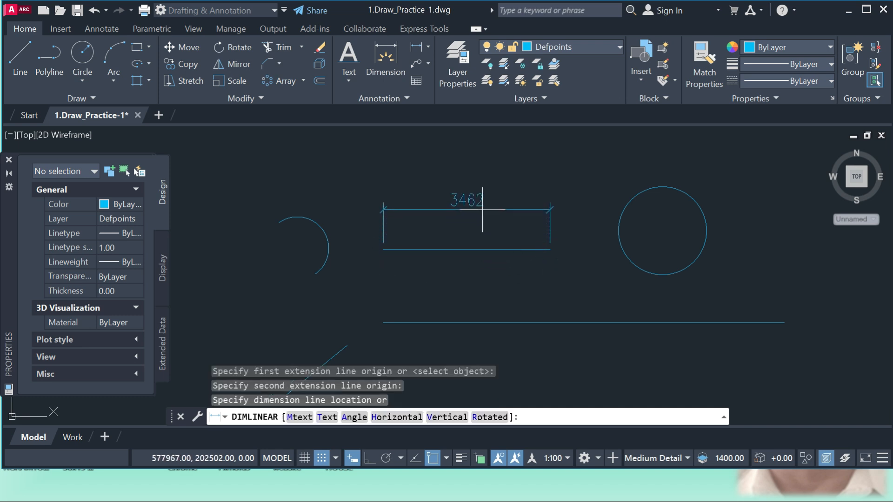
key("Escape")
Try a linear dimension between the diagonal line's endpoints, with the dimension line below it.
scroll(482, 209, "down", 4)
key("Return")
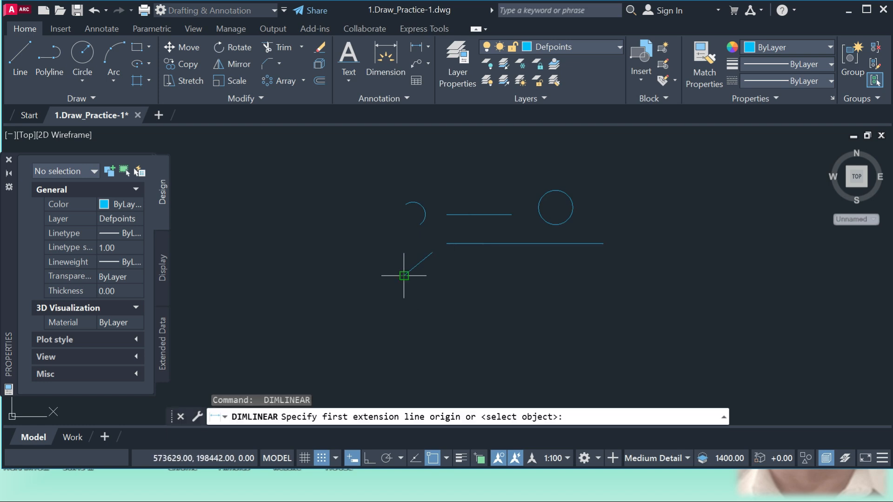
left_click(403, 275)
left_click(432, 252)
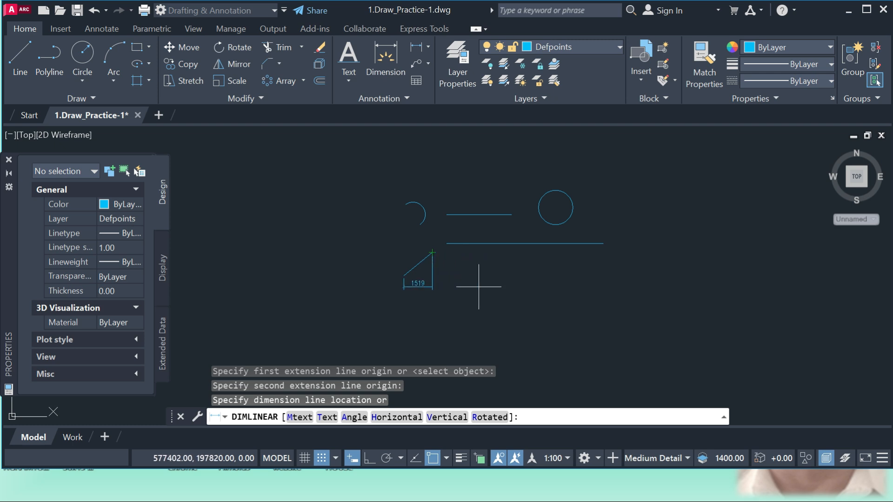
key("Escape")
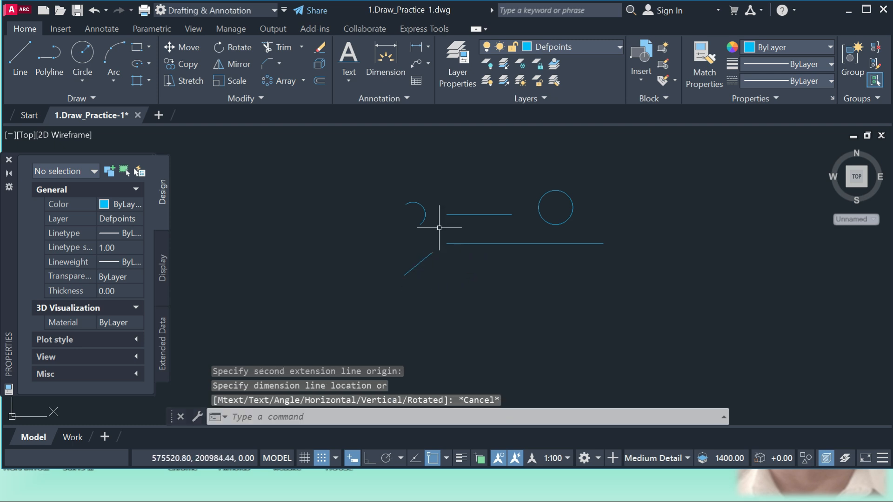
Add an aligned dimension between the diagonal line's endpoints, placing the dimension line parallel on its upper-left side.
left_click(428, 47)
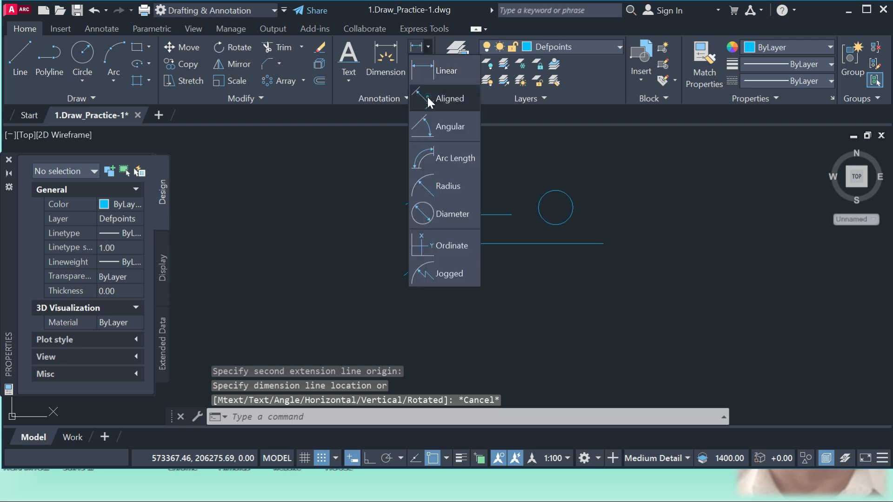
left_click(428, 97)
scroll(454, 234, "up", 4)
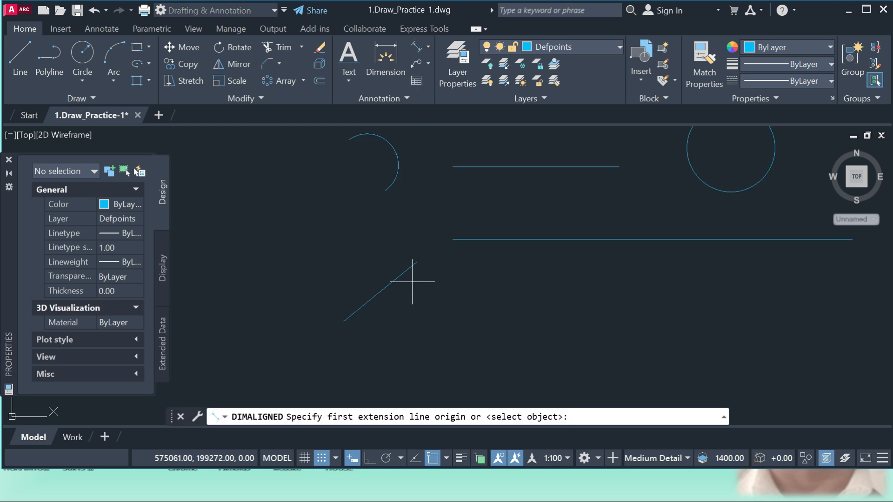
left_click(343, 321)
left_click(416, 263)
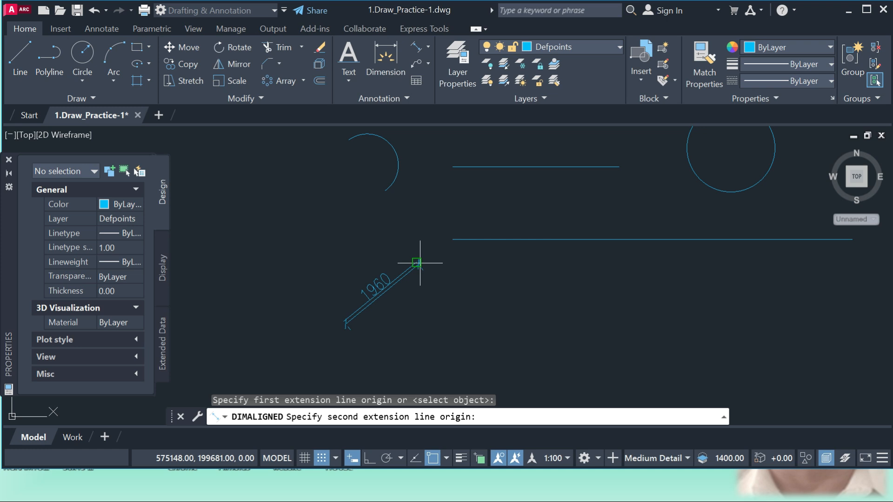
left_click(371, 252)
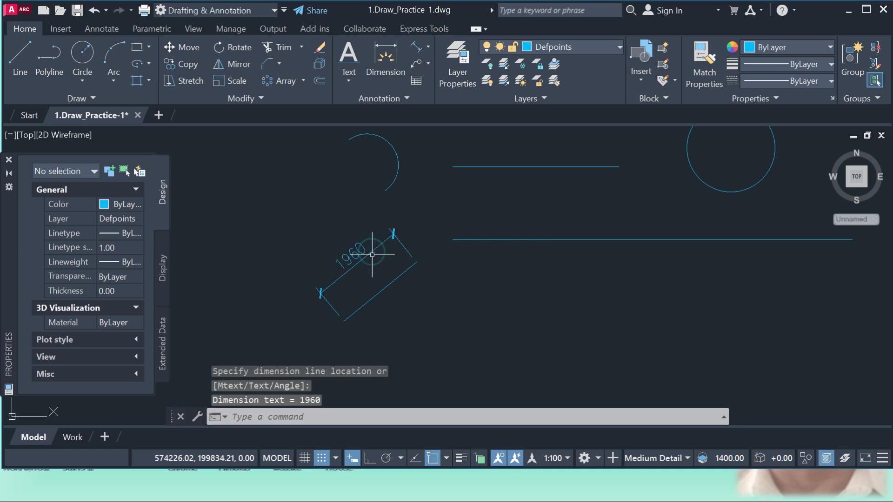
scroll(318, 265, "down", 2)
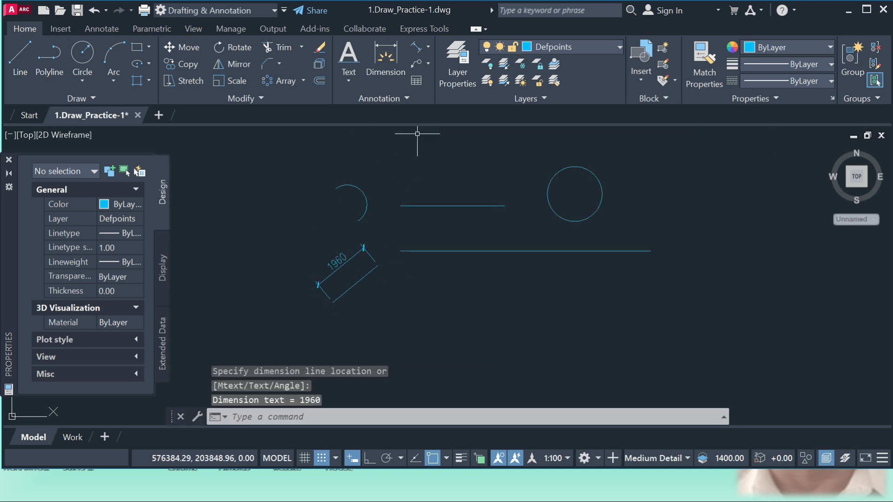
left_click(426, 49)
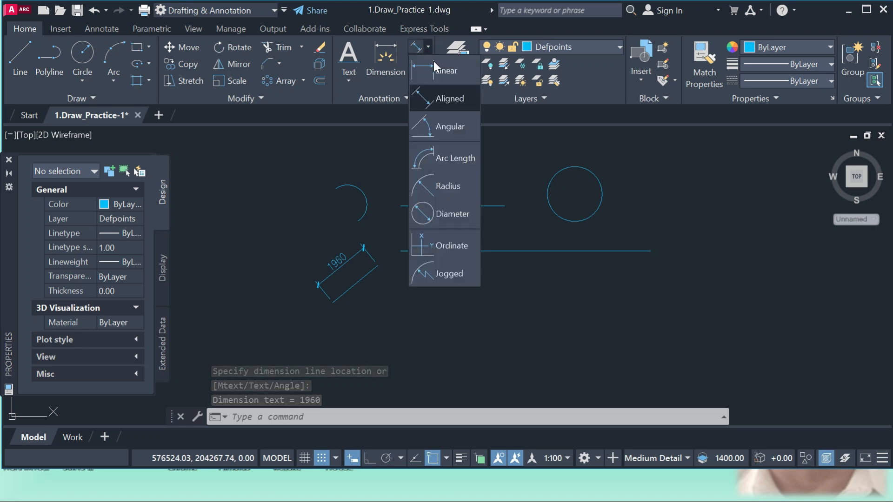
left_click(453, 128)
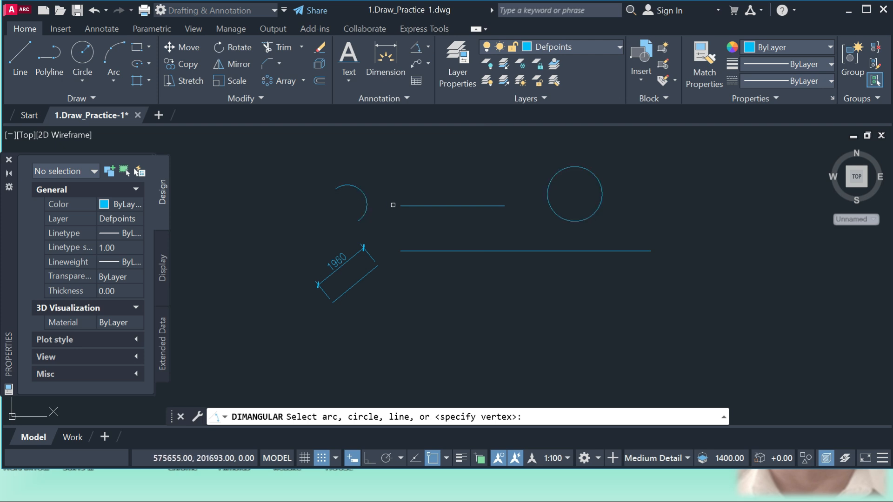
key("Escape")
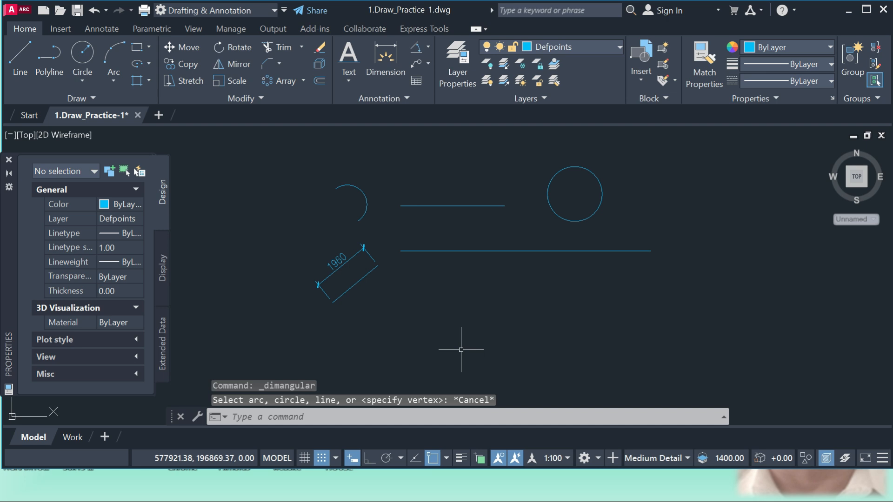
Draw an open two-segment V-shaped polyline below the circle, with about 99° between its segments and the right segment longer.
left_click(55, 54)
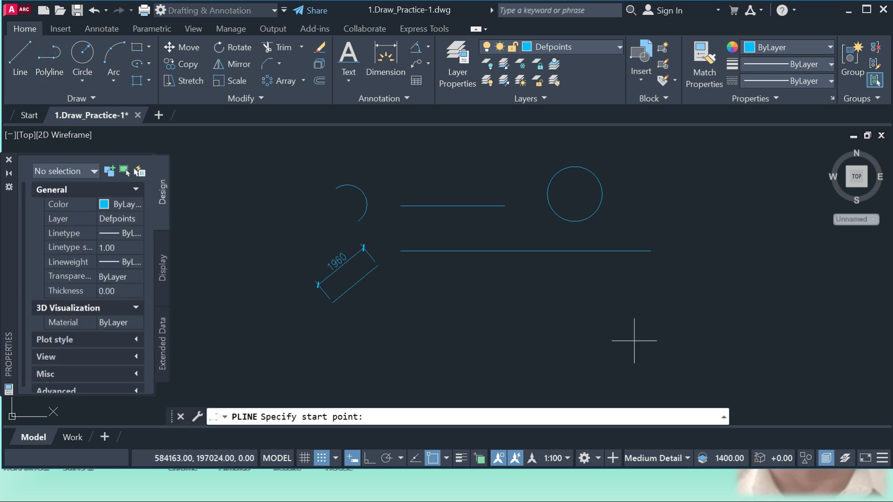
left_click(582, 296)
left_click(619, 344)
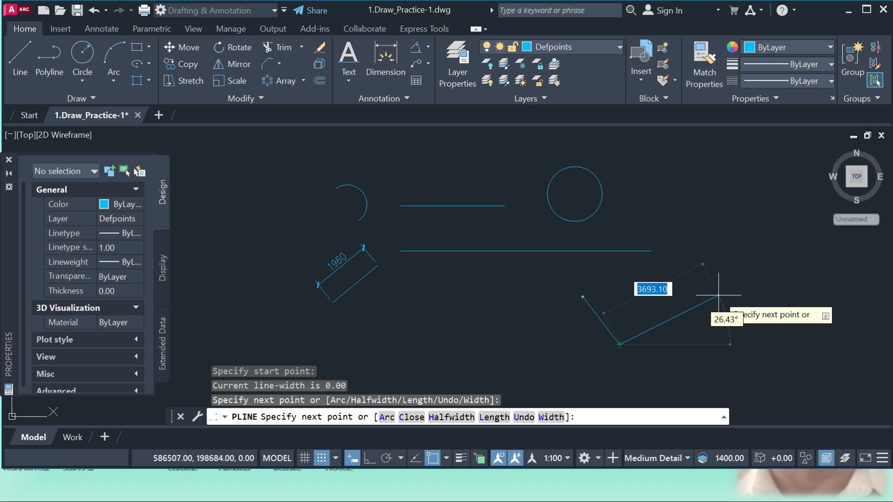
left_click(719, 293)
key("Escape")
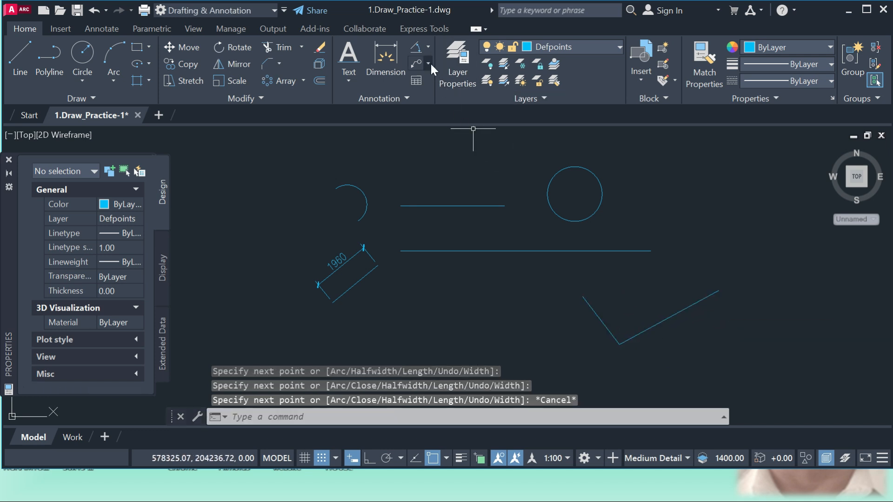
Add an angular dimension between the two segments of the V-shaped polyline, placing its arc inside the opening.
left_click(422, 49)
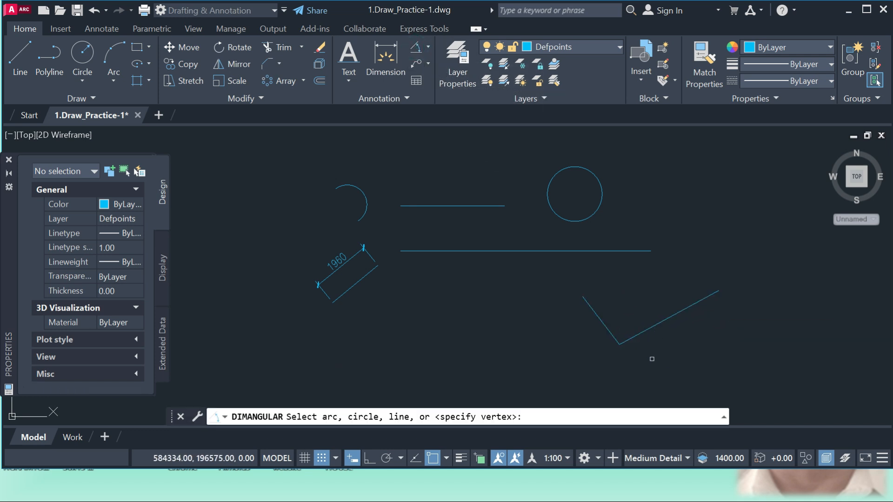
left_click(610, 332)
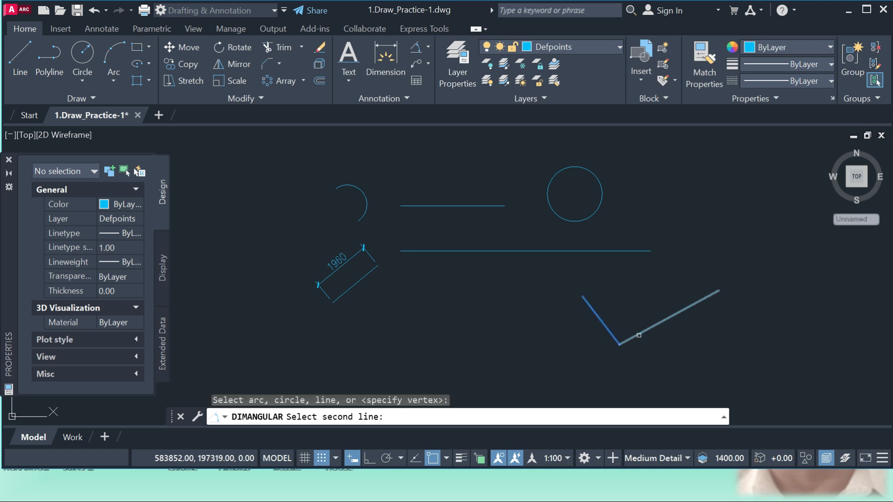
left_click(638, 334)
scroll(632, 328, "up", 3)
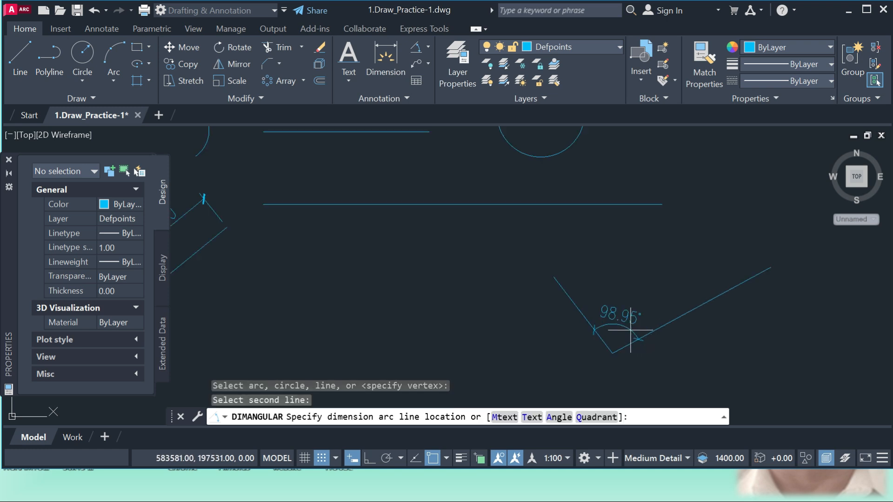
left_click(621, 301)
Add an arc length dimension to the arc, placing the dimension just outside its curve.
scroll(483, 265, "down", 2)
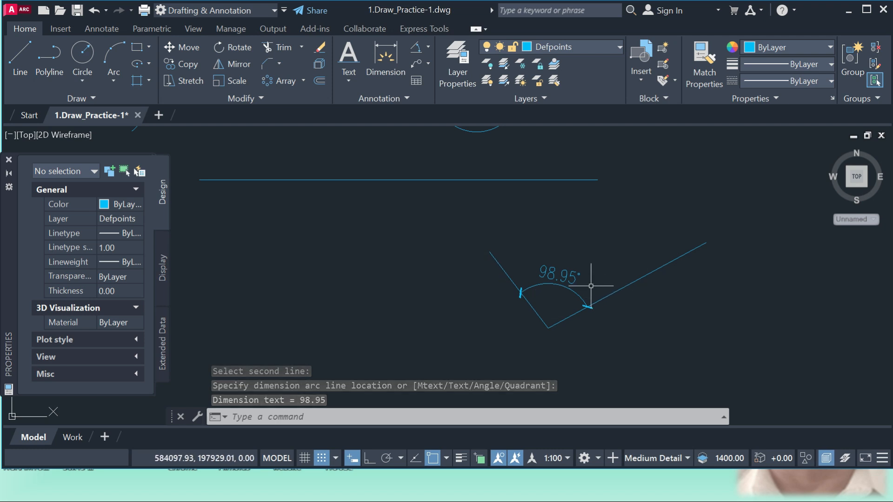
left_click(428, 46)
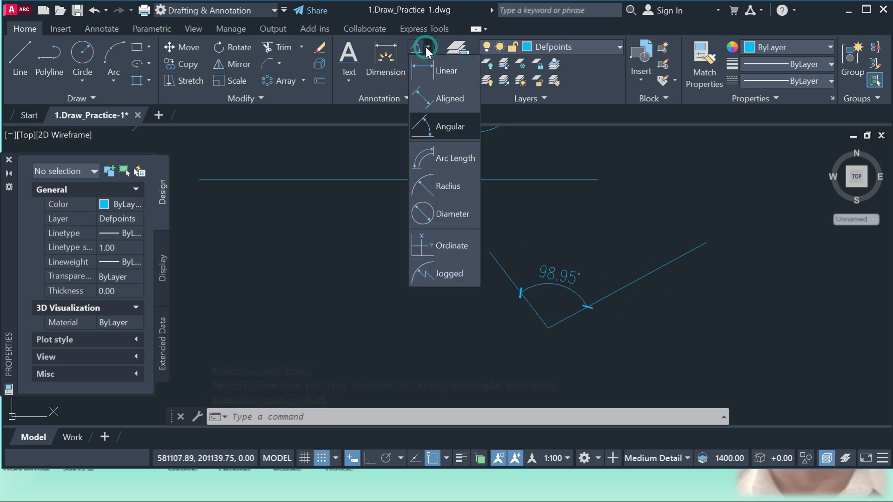
left_click(453, 158)
scroll(514, 212, "down", 3)
scroll(490, 205, "up", 2)
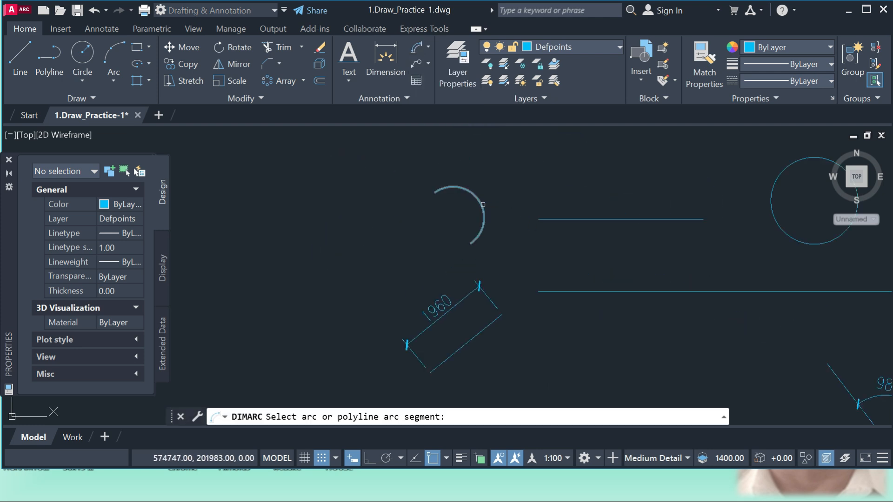
left_click(482, 204)
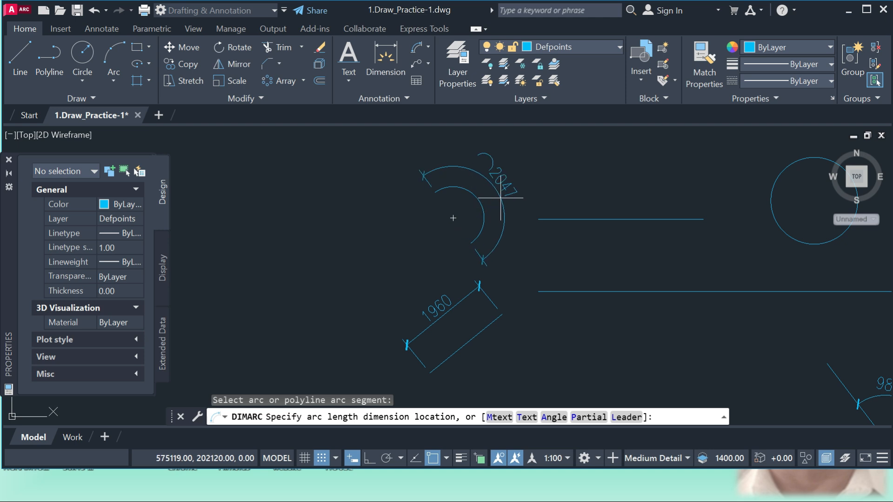
scroll(502, 198, "up", 1)
scroll(502, 198, "down", 1)
left_click(502, 198)
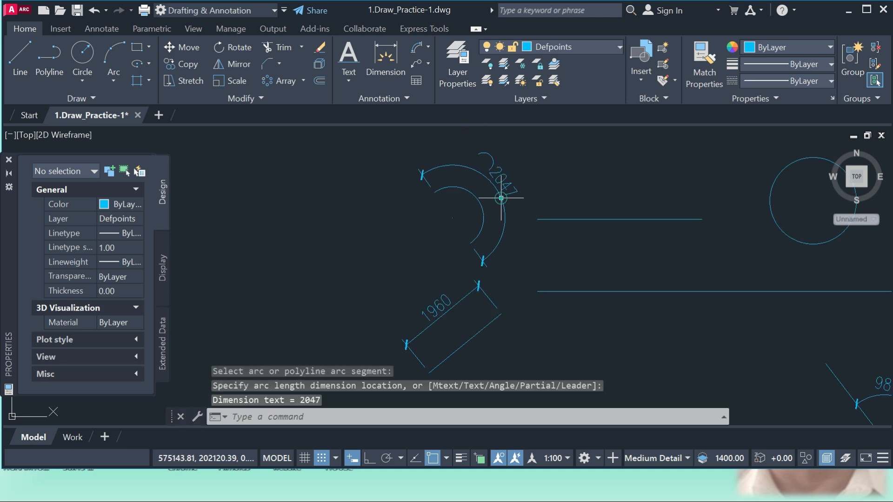
Add a radius dimension to the circle, with its text outside the right edge.
scroll(379, 199, "down", 1)
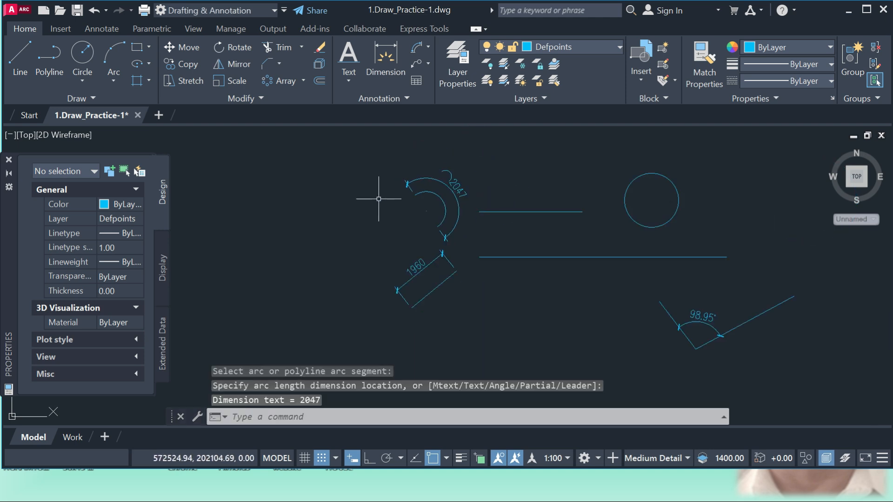
left_click(428, 49)
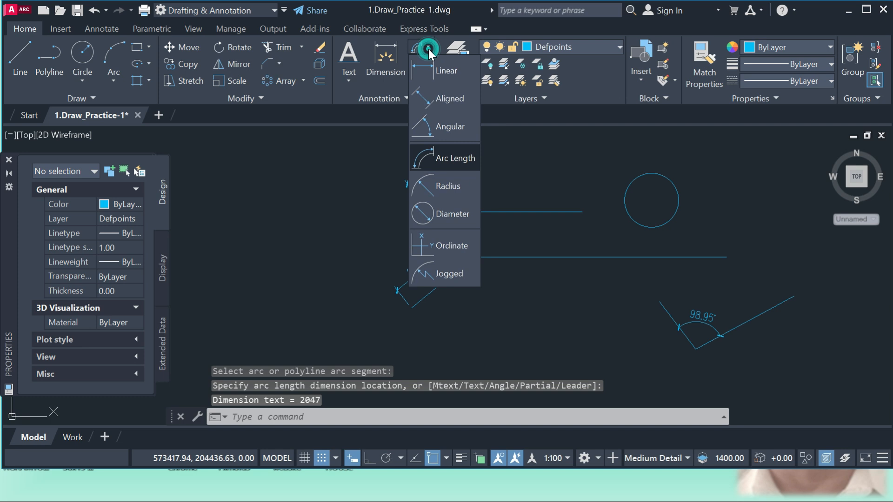
left_click(452, 190)
scroll(689, 191, "up", 3)
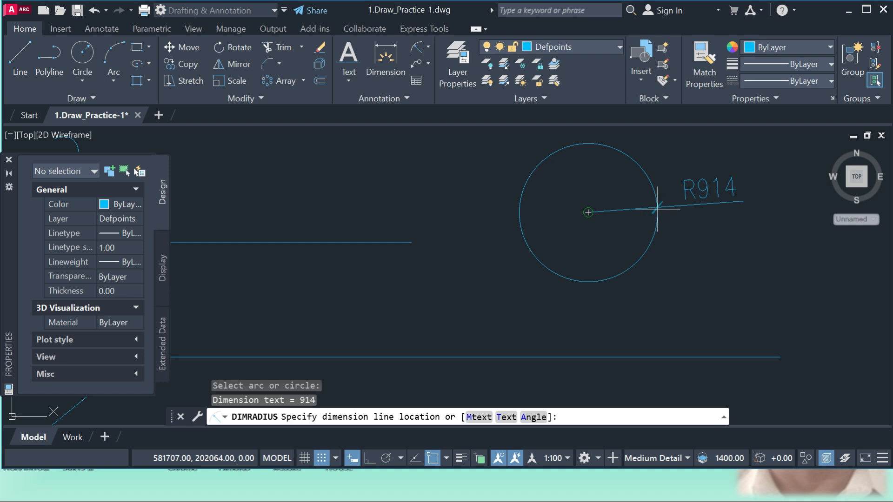
left_click(702, 239)
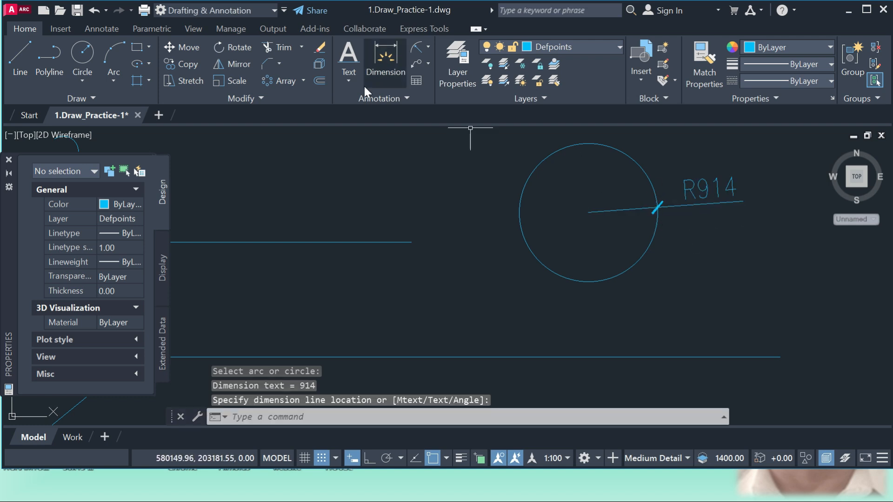
Add a diameter dimension to the circle, with its text outside the upper-left edge.
left_click(428, 47)
left_click(460, 211)
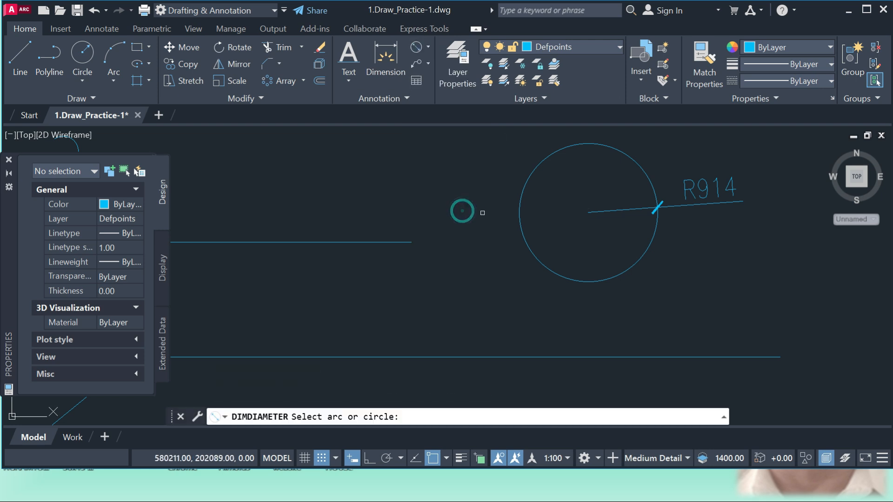
left_click(528, 175)
scroll(527, 175, "down", 1)
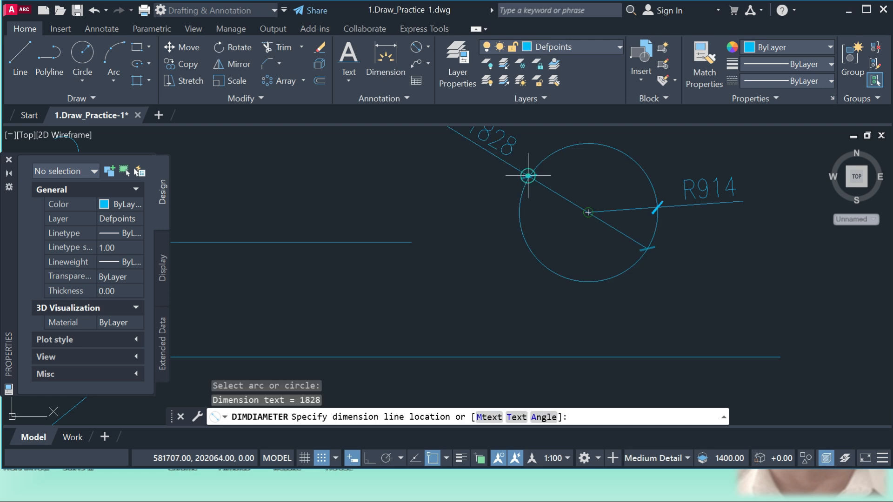
left_click(533, 199)
scroll(508, 234, "down", 3)
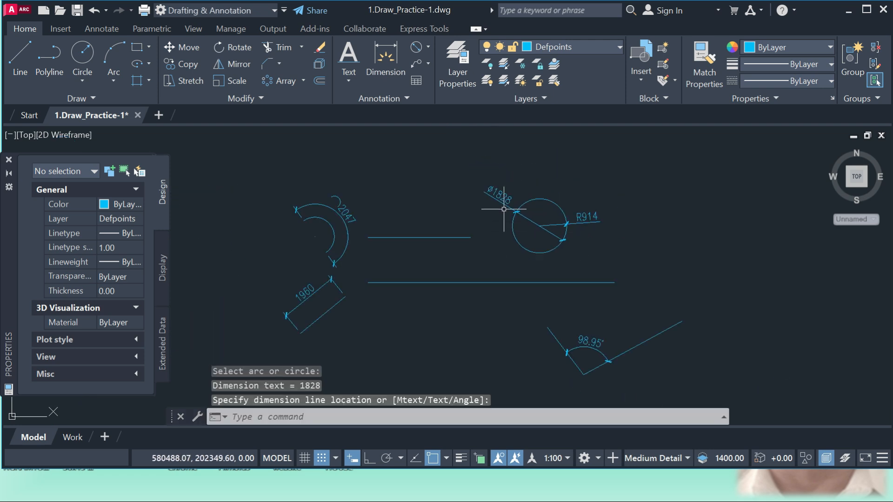
scroll(504, 209, "up", 3)
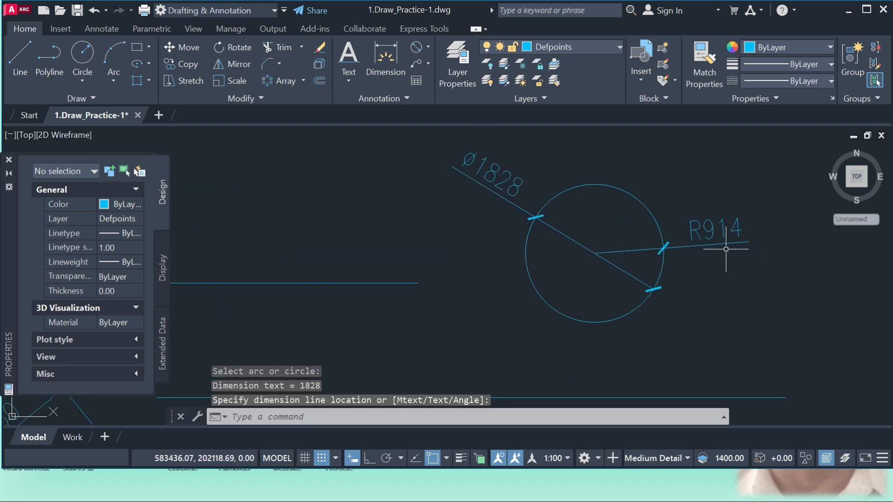
left_click(428, 48)
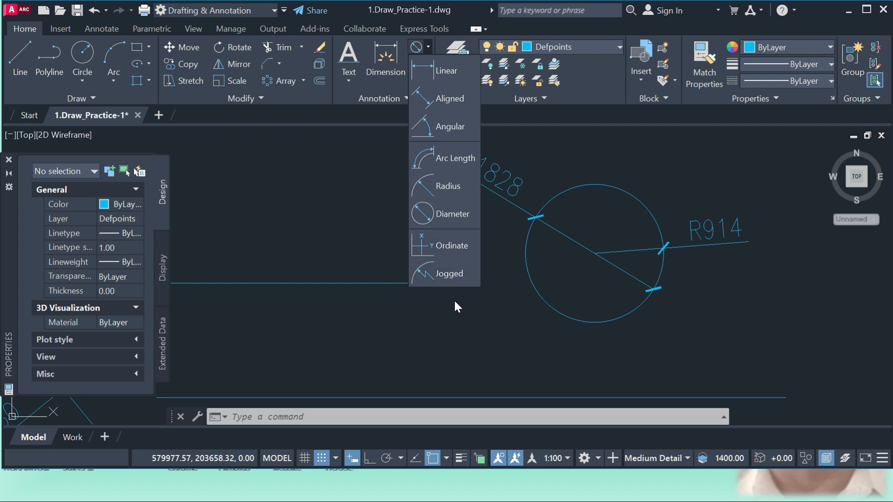
left_click(436, 305)
scroll(375, 299, "down", 3)
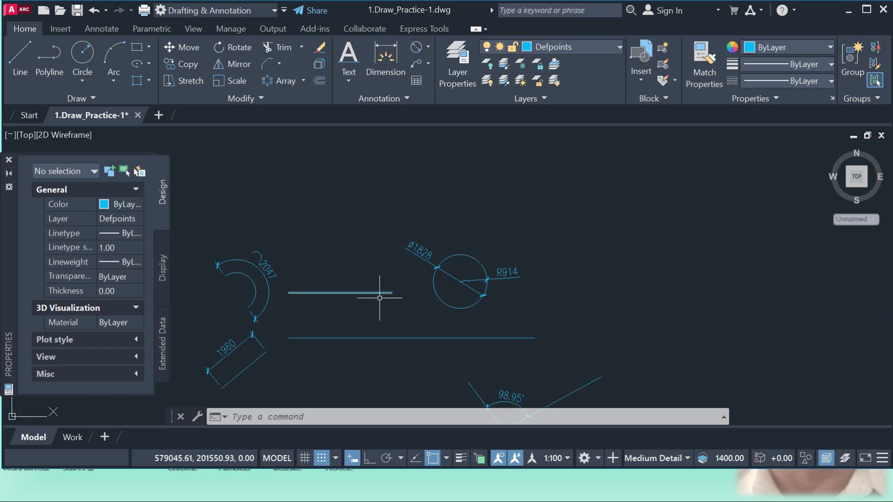
Add a leader pointing to the circle's upper-left edge, landing above it, with the text "circle".
scroll(510, 171, "up", 2)
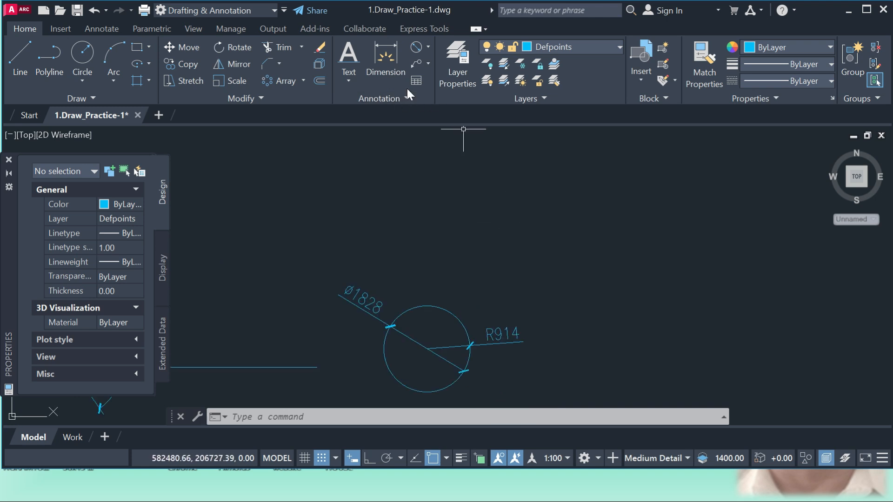
left_click(428, 63)
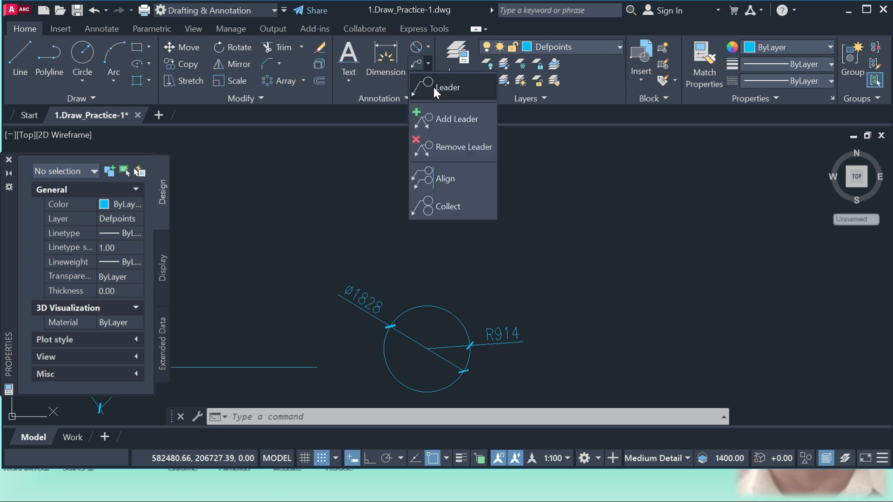
left_click(435, 86)
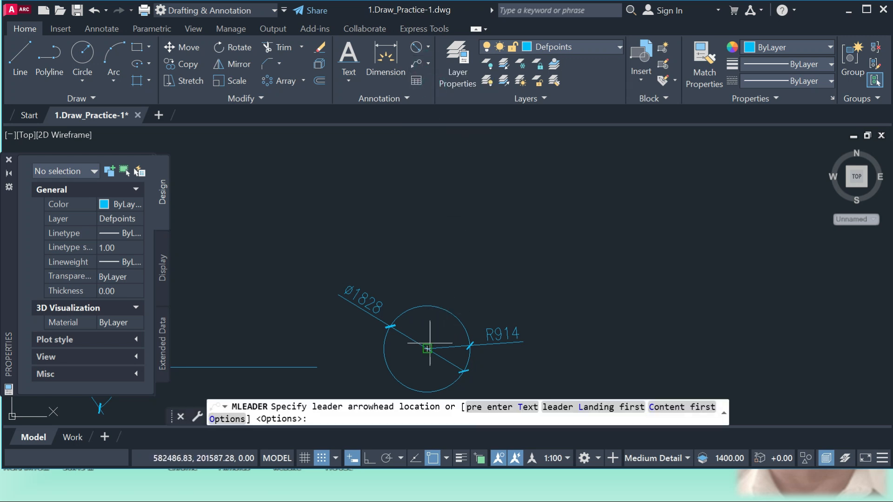
left_click(390, 326)
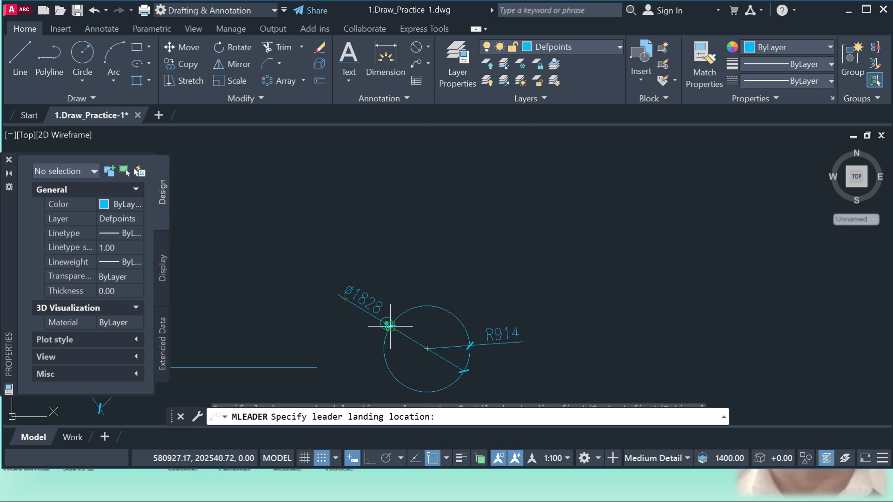
left_click(399, 242)
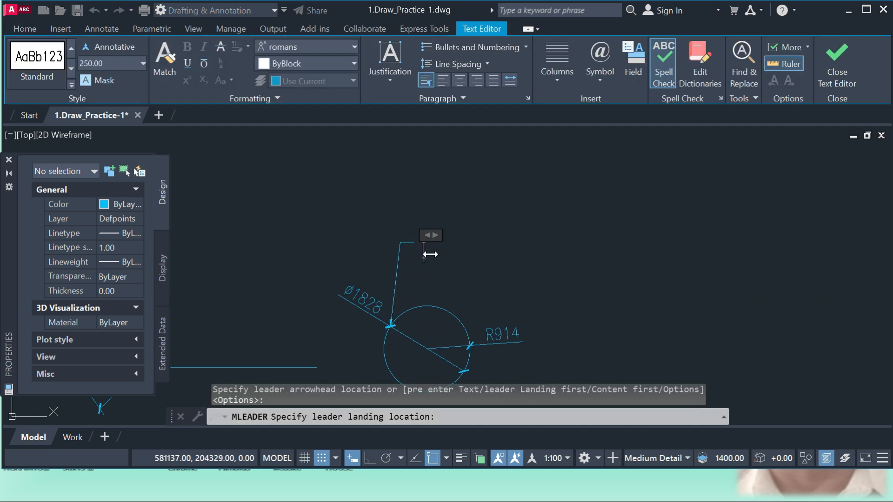
type("Circle")
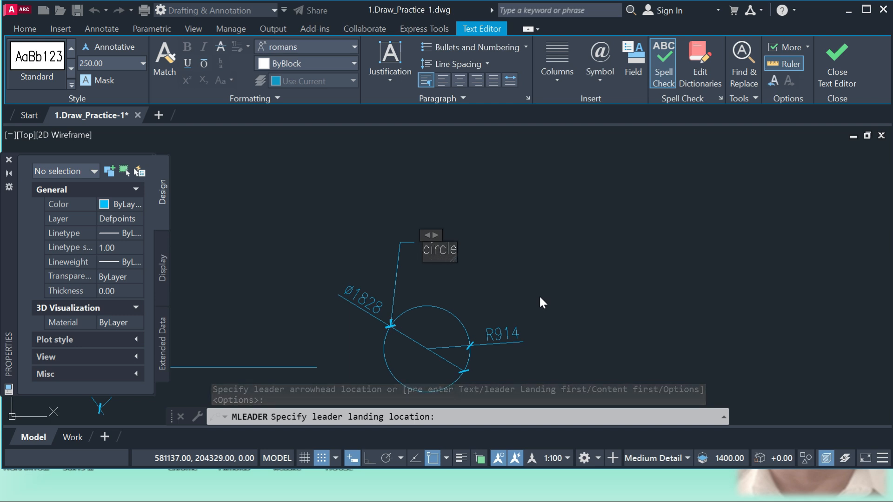
left_click(539, 295)
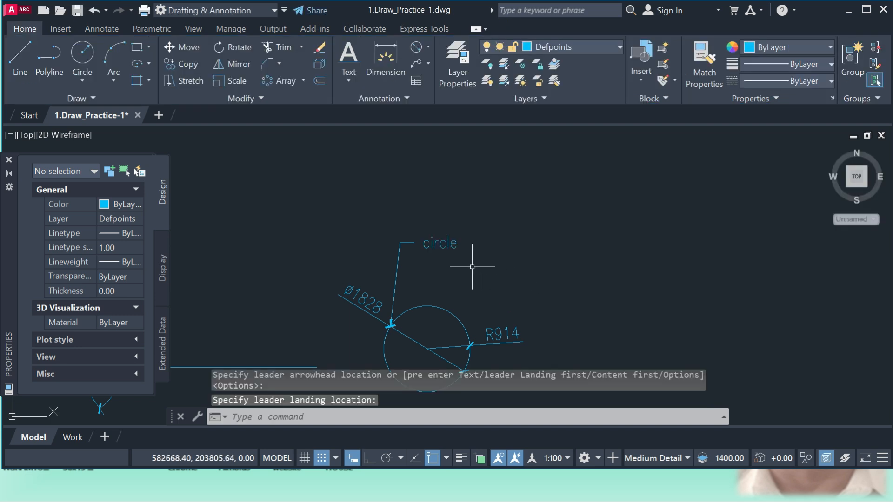
Add two leader arrows to the "circle" multileader, one ending below its text and one ending up and to the right.
left_click(427, 63)
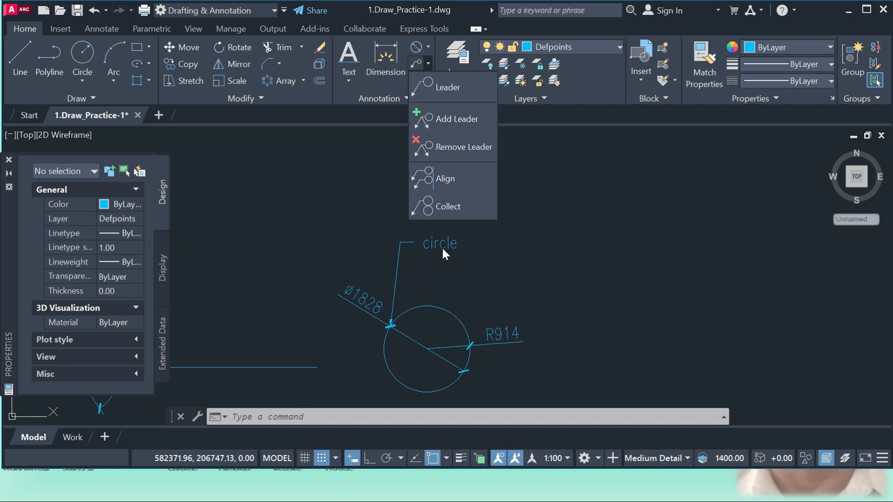
left_click(429, 118)
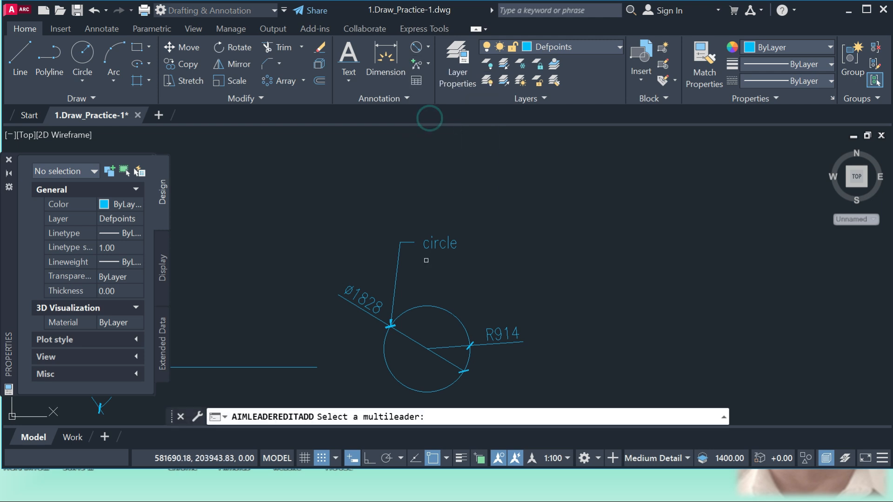
left_click(394, 297)
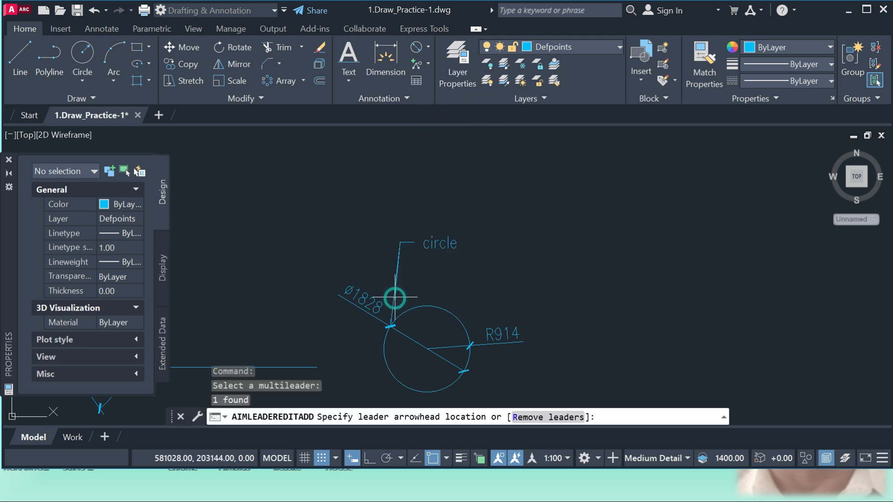
left_click(436, 278)
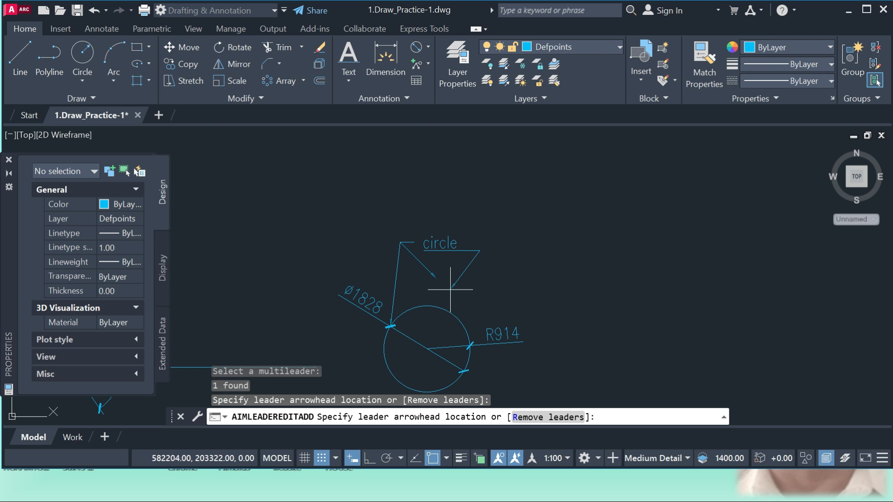
left_click(530, 208)
key("Return")
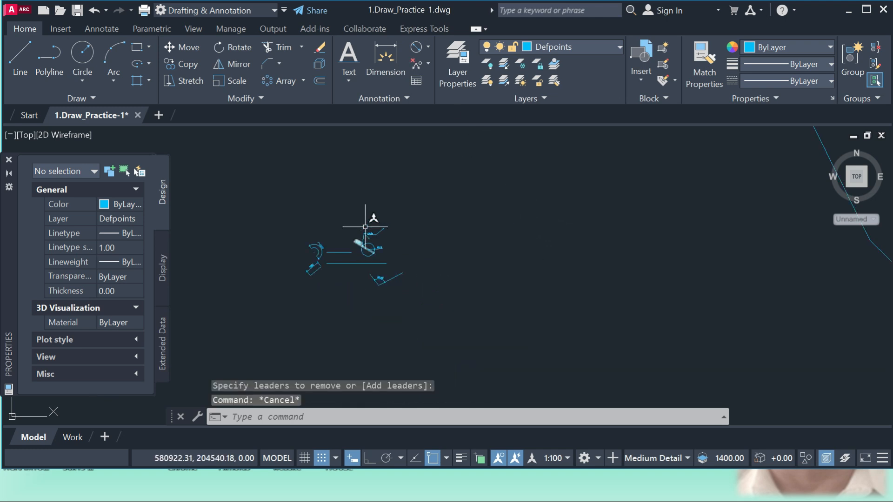
Insert an empty Standard-style table with 5 columns and 1 data row to the right of the drawn objects, leaving its title blank.
scroll(454, 215, "up", 2)
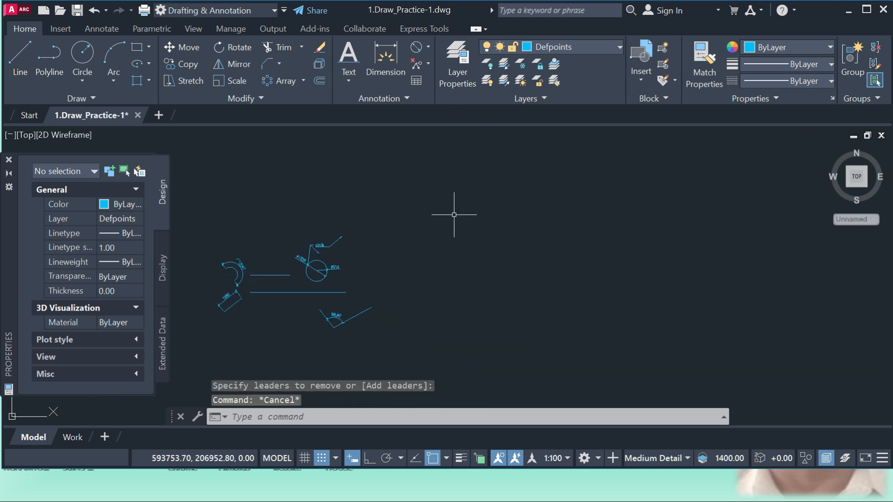
left_click(416, 79)
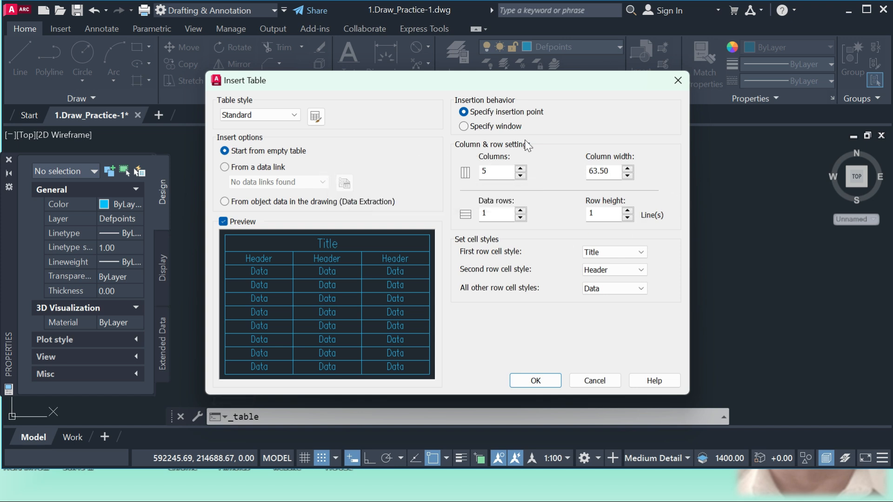
left_click(535, 381)
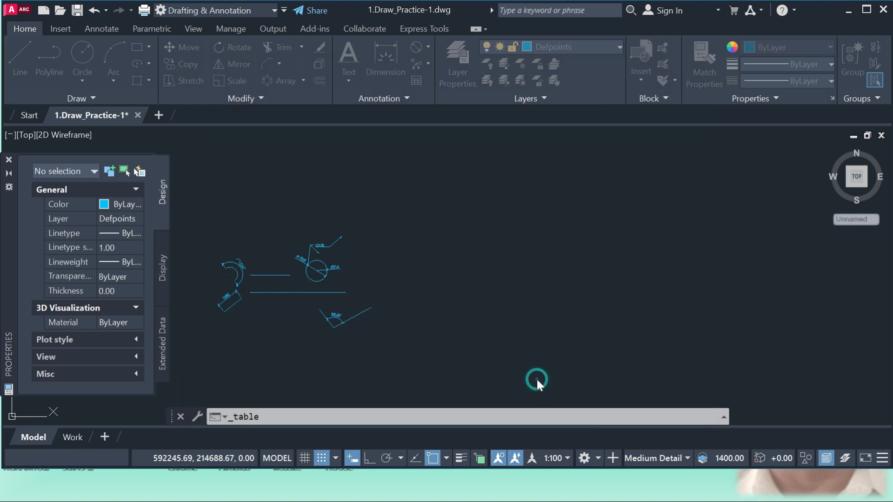
left_click(510, 239)
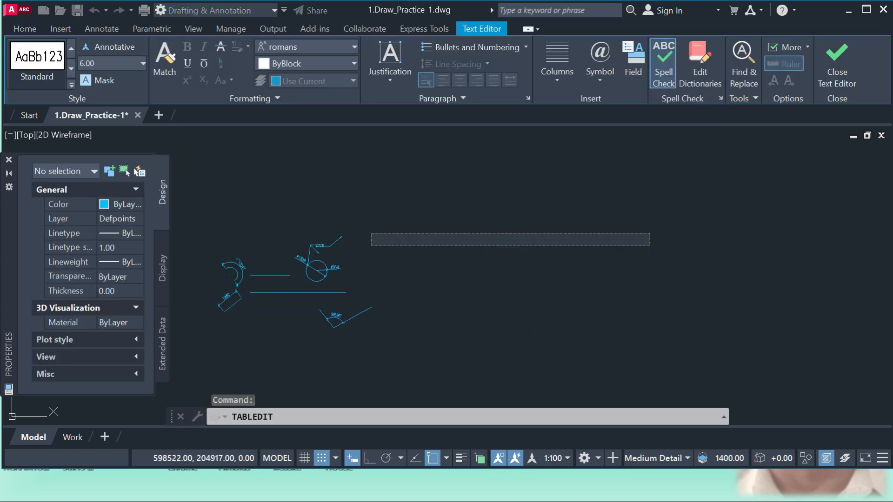
left_click(515, 269)
Enter the sample text "ewfo0u0og" in the table's title row.
scroll(502, 203, "up", 20)
scroll(590, 279, "down", 2)
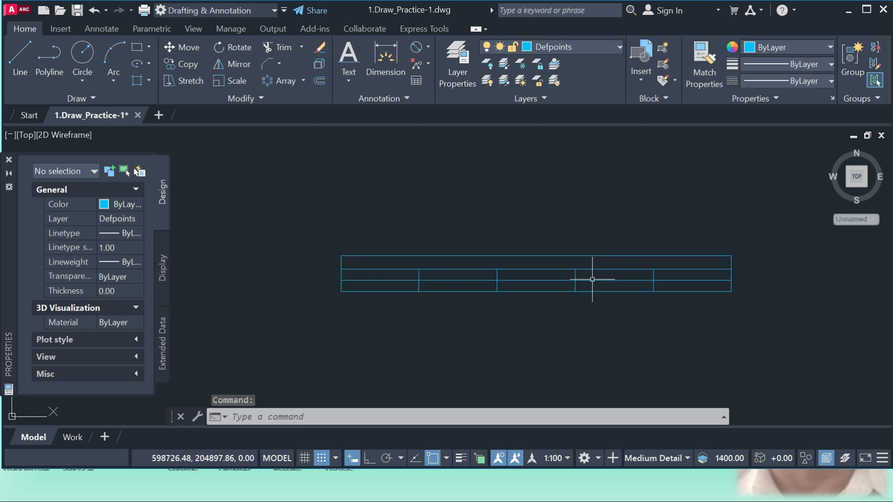
scroll(360, 272, "up", 2)
scroll(372, 293, "down", 2)
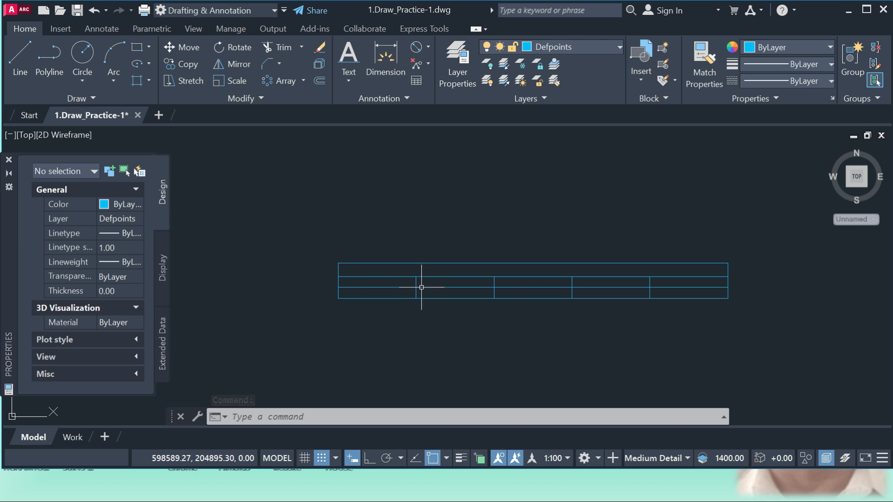
left_click(429, 275)
left_click(413, 295)
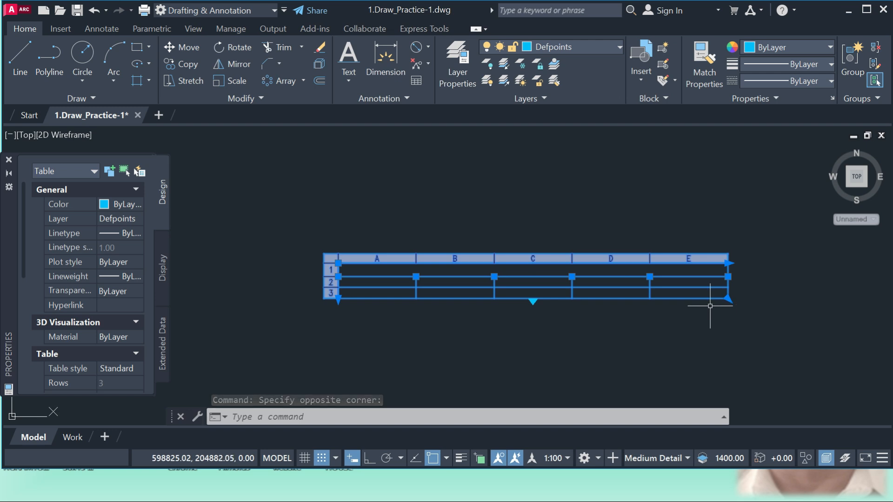
double_click(448, 276)
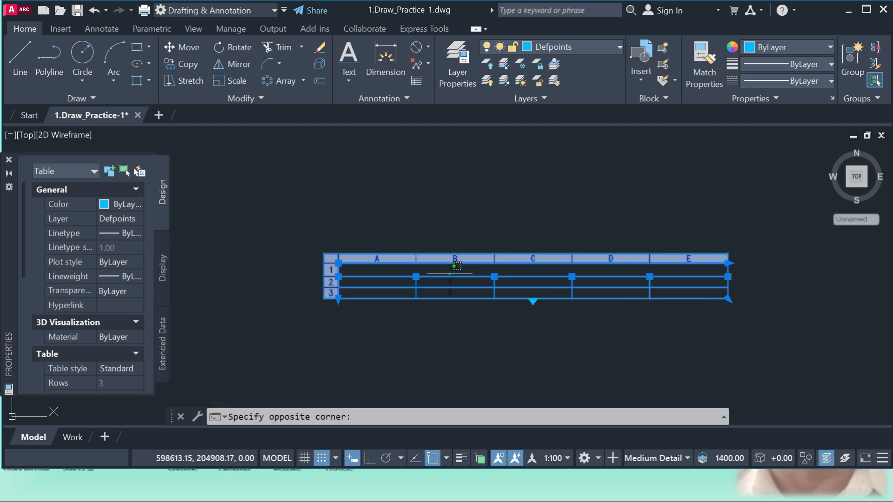
type("ewfo0u0og")
left_click(457, 312)
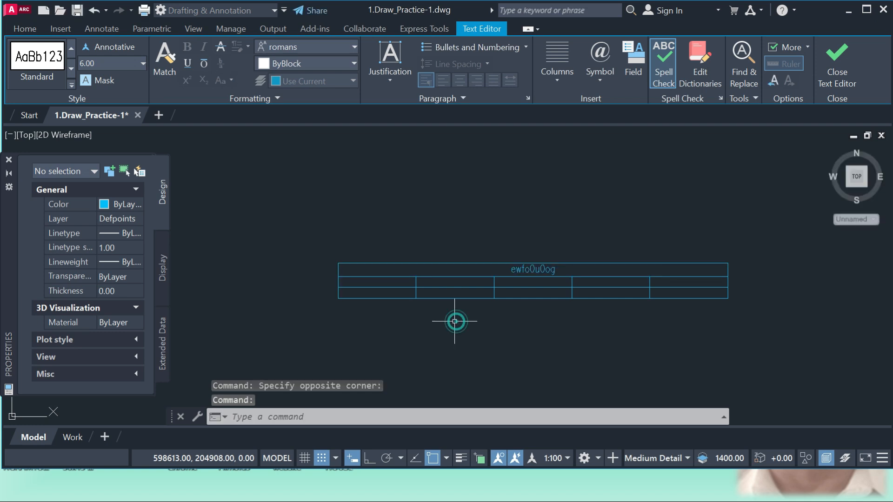
Enter "egr" in the first header cell, A2, of the table.
left_click(400, 282)
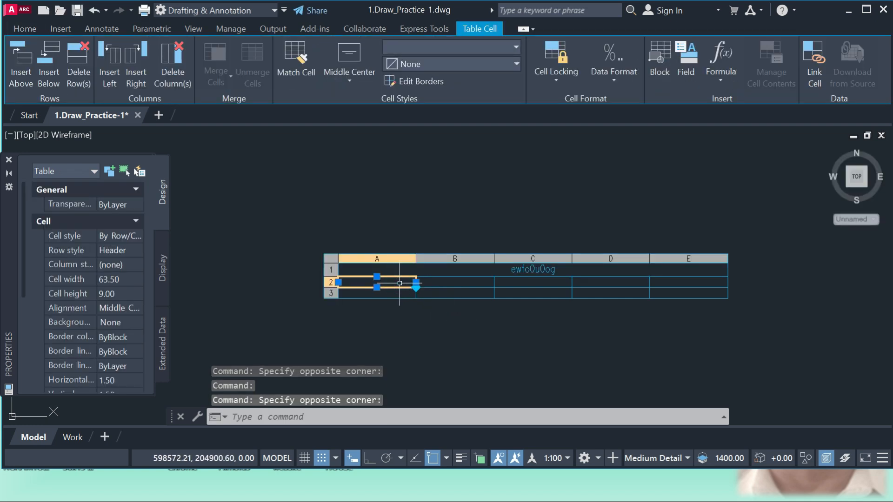
type("egr")
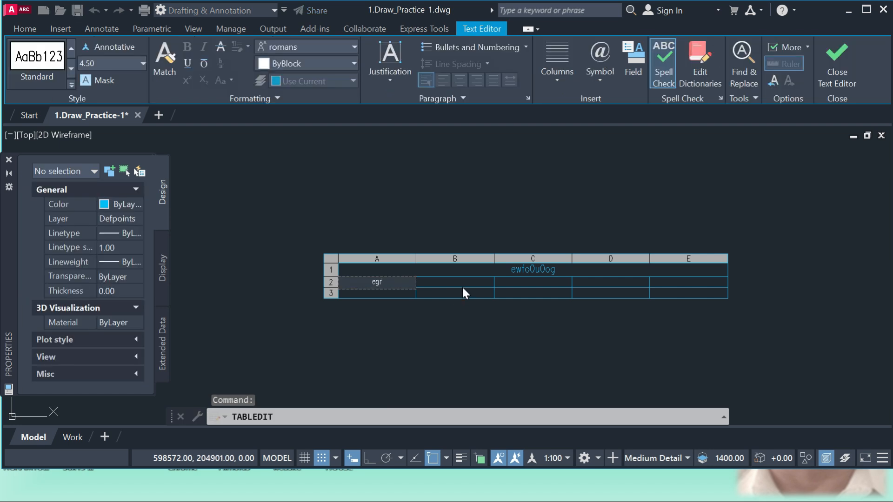
left_click(462, 285)
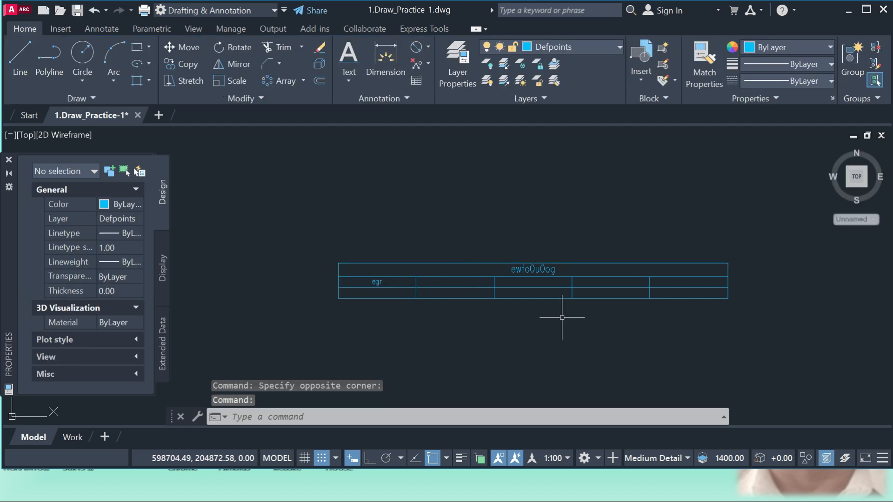
Review the available text styles and the Annotative style's font, size and effects settings, leaving them unmodified.
scroll(464, 265, "down", 5)
left_click(407, 99)
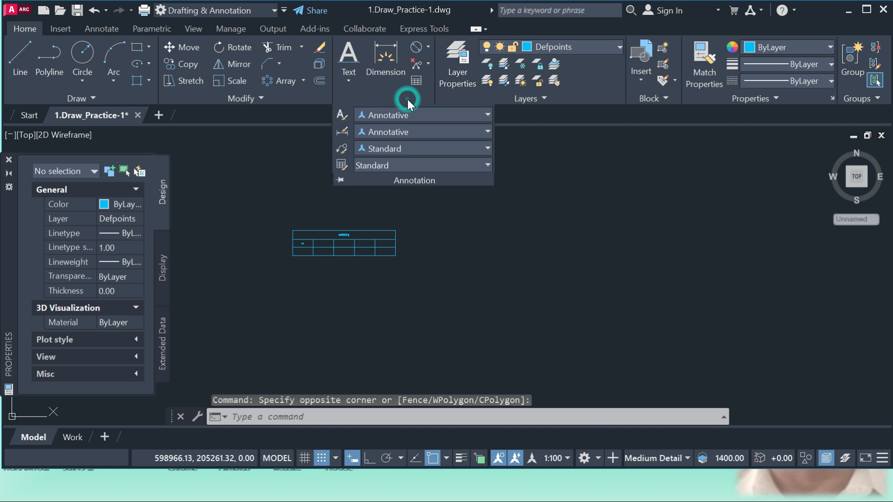
left_click(473, 115)
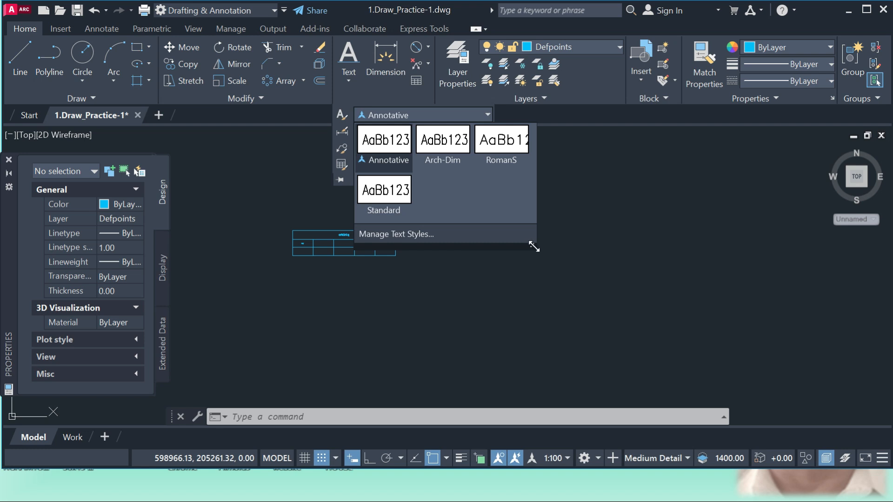
left_click(420, 233)
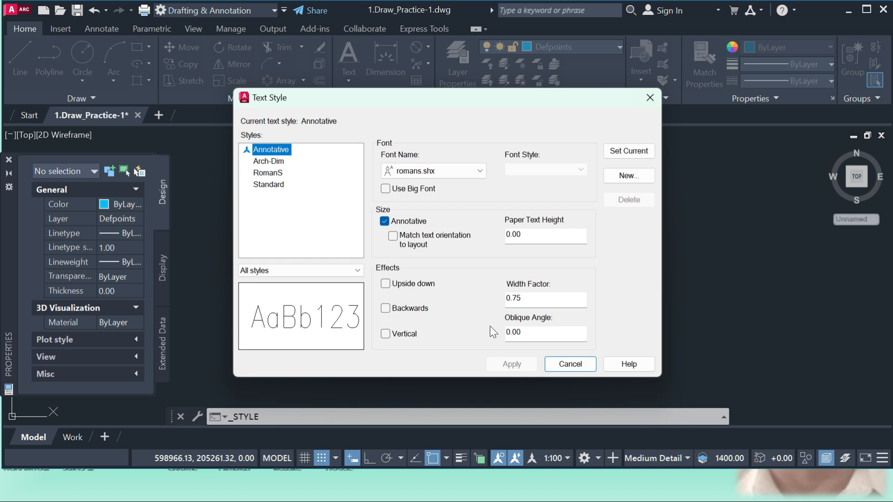
left_click(650, 98)
Examine the Annotative dimension style's lines, symbols and arrows, text, fit, primary units and alternate units settings without modifying them.
left_click(413, 99)
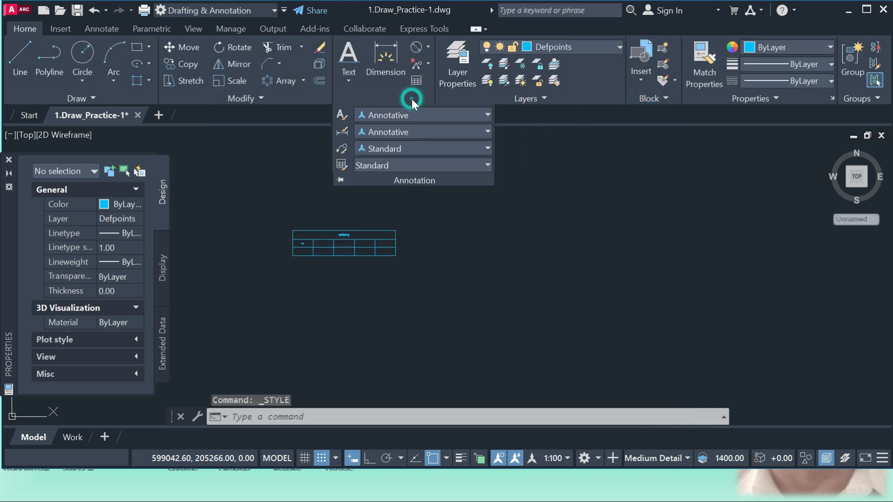
left_click(436, 134)
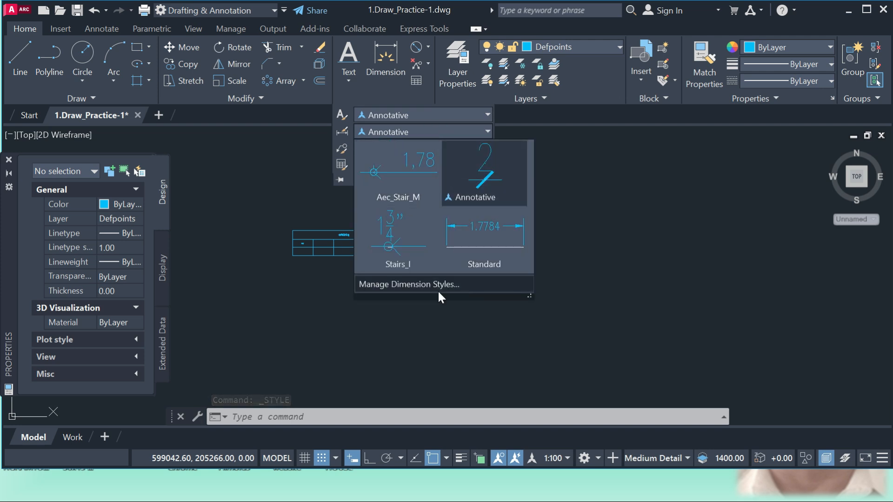
left_click(404, 285)
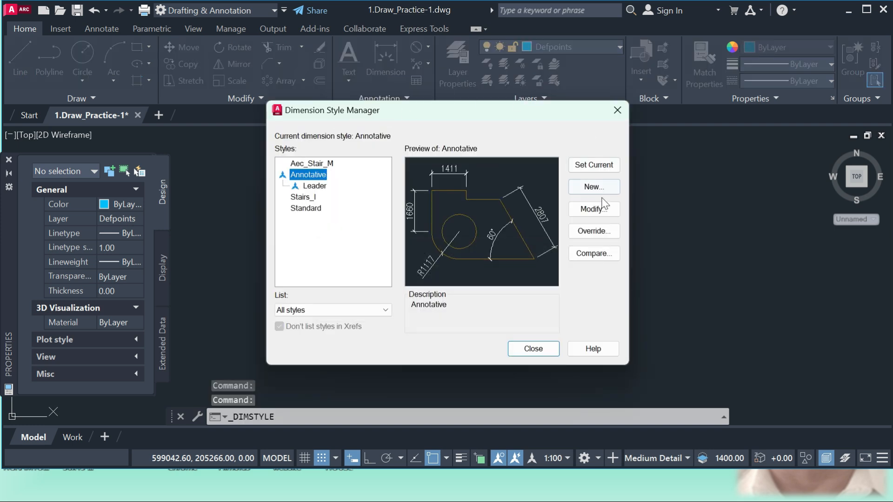
left_click(591, 209)
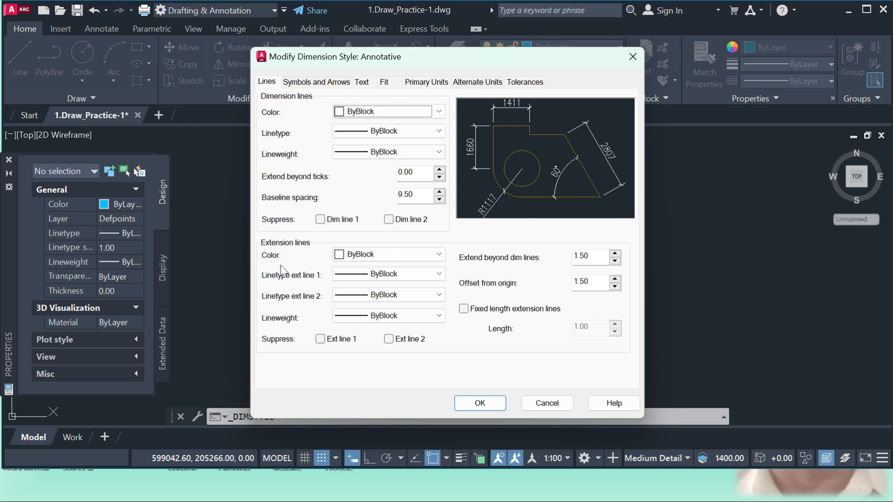
left_click(312, 84)
left_click(365, 84)
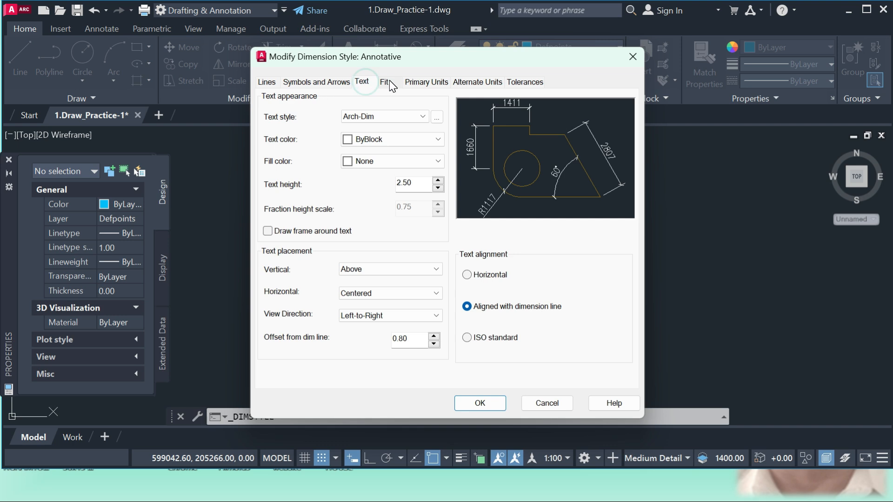
left_click(386, 84)
left_click(423, 82)
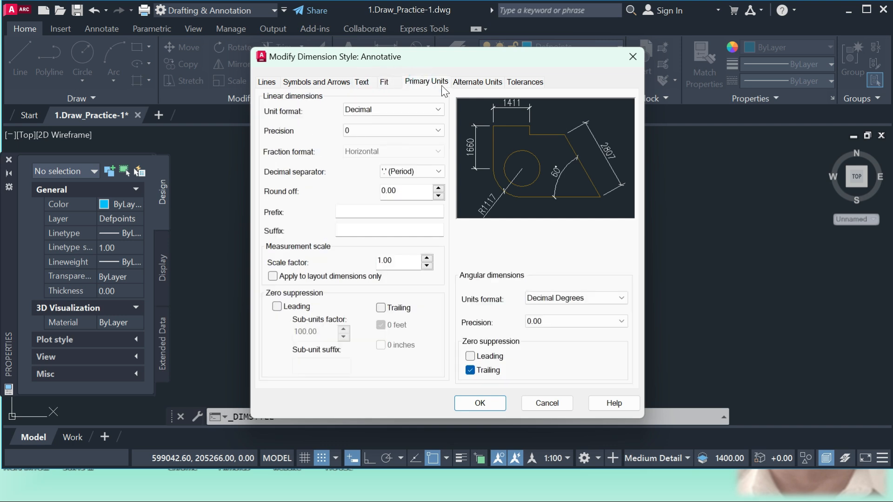
left_click(461, 84)
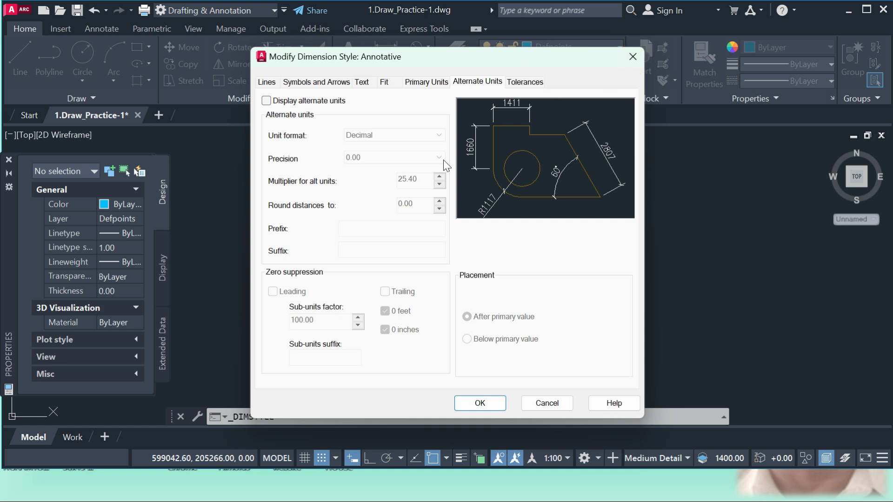
left_click(633, 58)
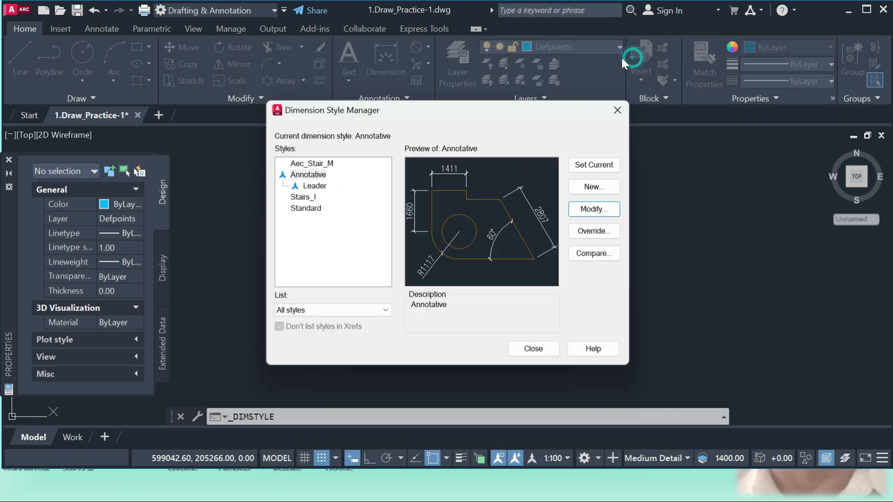
Review the available multileader styles and the options for creating one based on Standard, without creating a style.
left_click(617, 110)
left_click(404, 98)
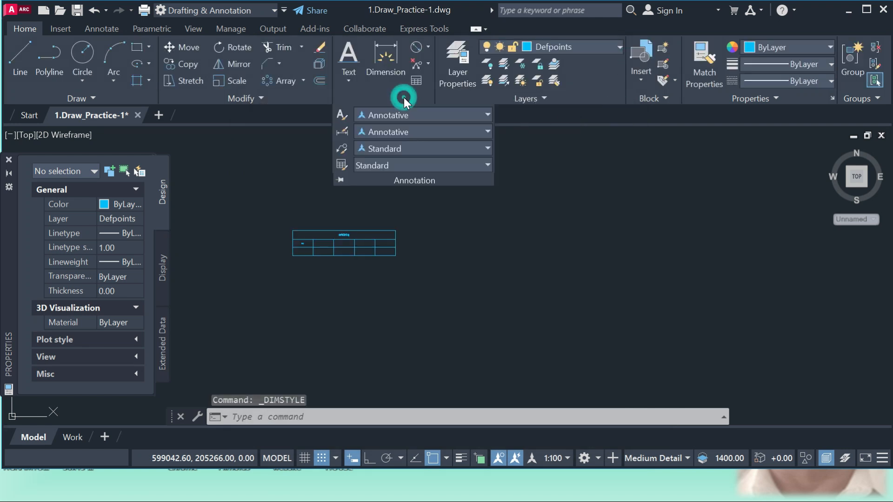
left_click(431, 148)
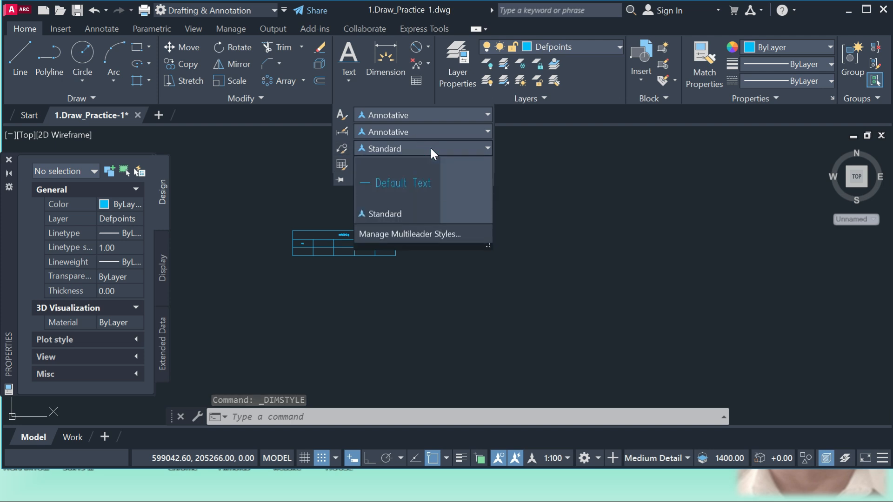
left_click(415, 234)
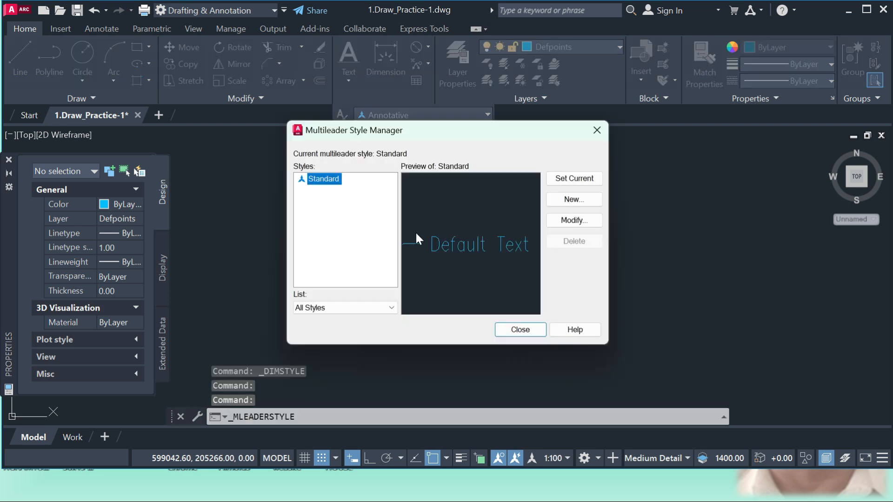
left_click(575, 201)
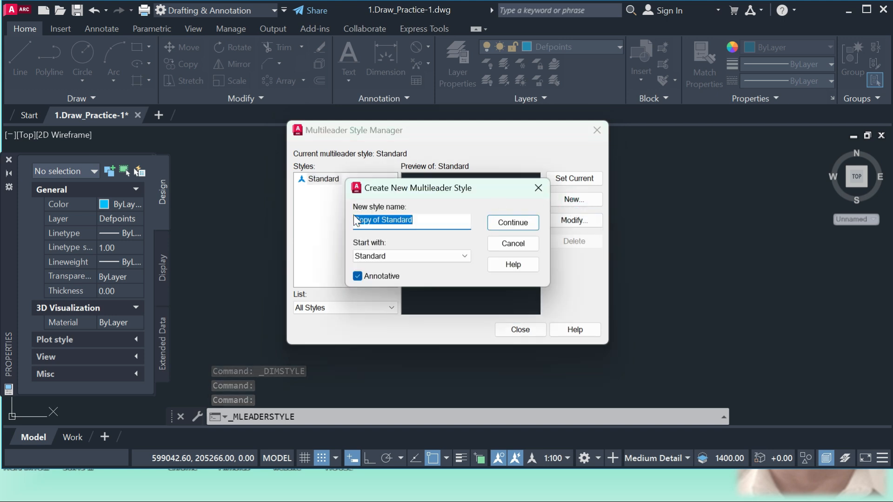
left_click(539, 187)
left_click(596, 130)
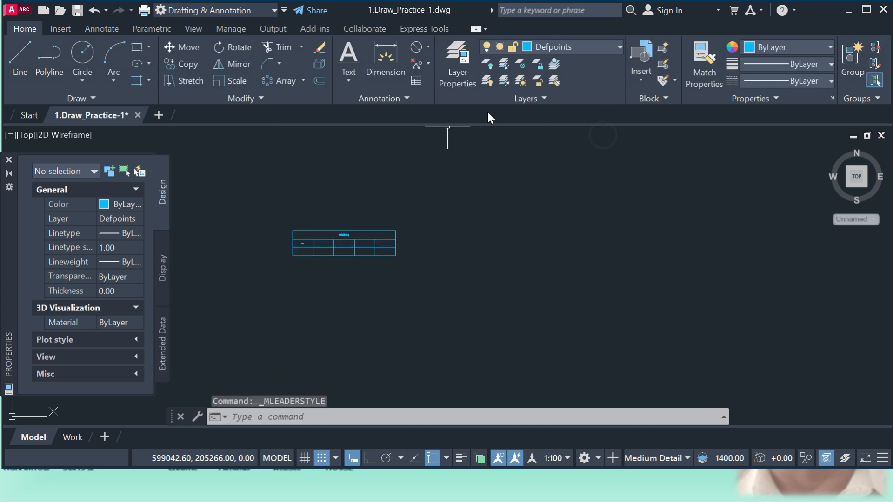
Review the available table styles and the options for creating one based on Standard, without creating a style.
left_click(407, 98)
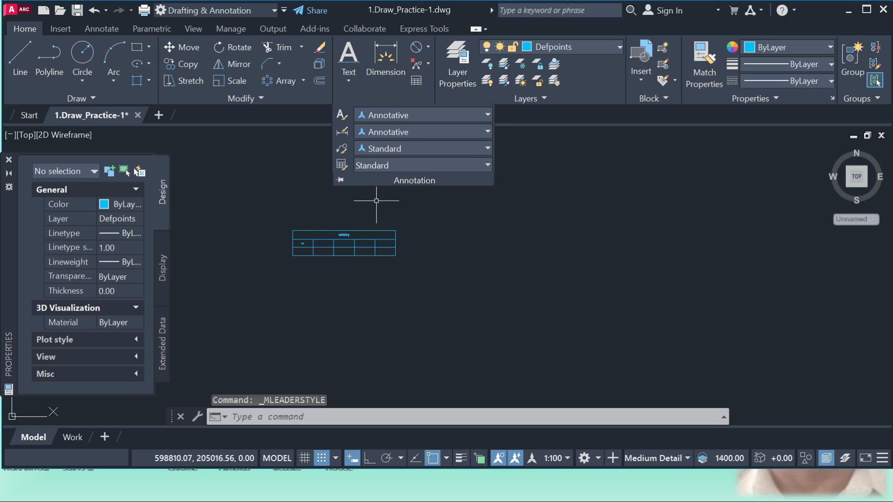
left_click(408, 101)
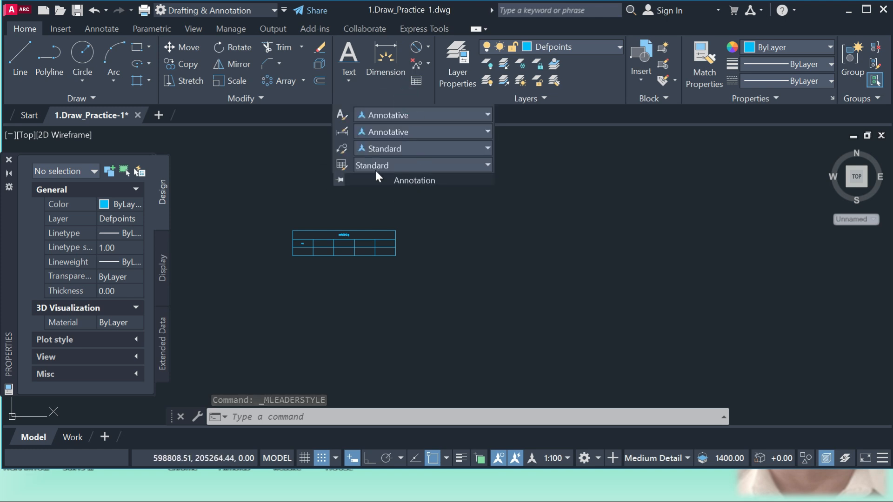
left_click(426, 166)
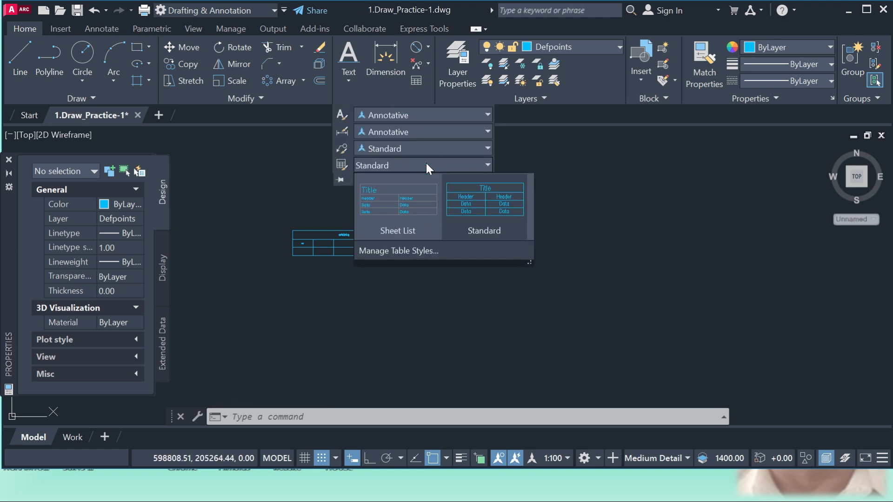
left_click(422, 253)
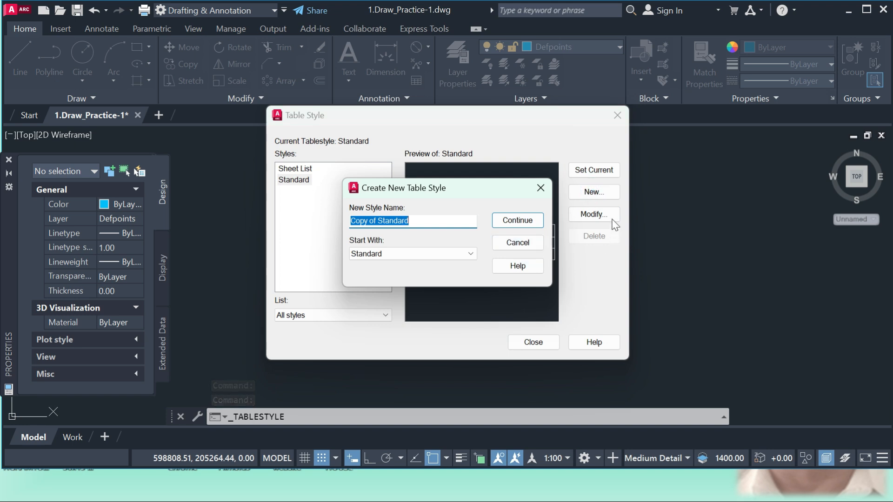
left_click(540, 187)
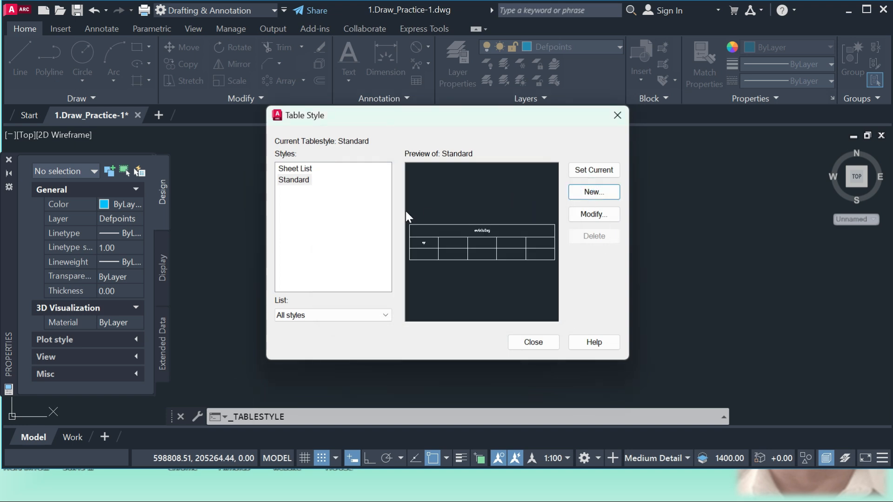
left_click(617, 115)
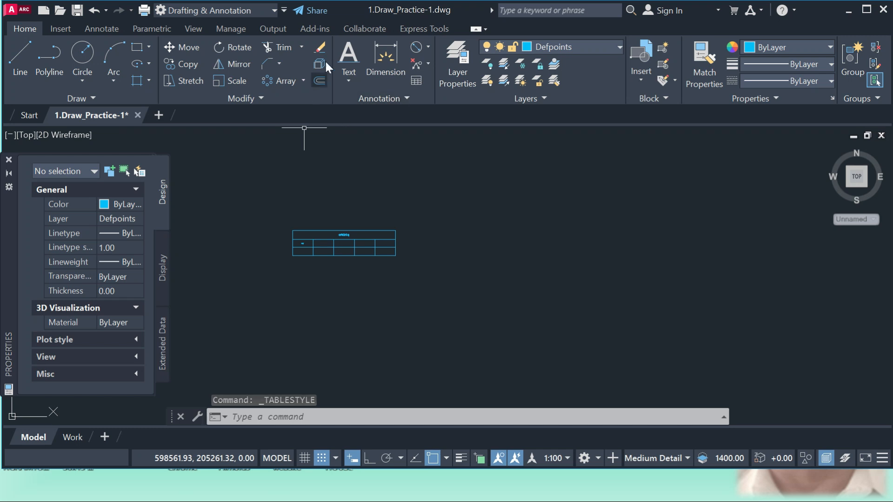
Create a text style named style1 based on the Annotative style.
left_click(407, 97)
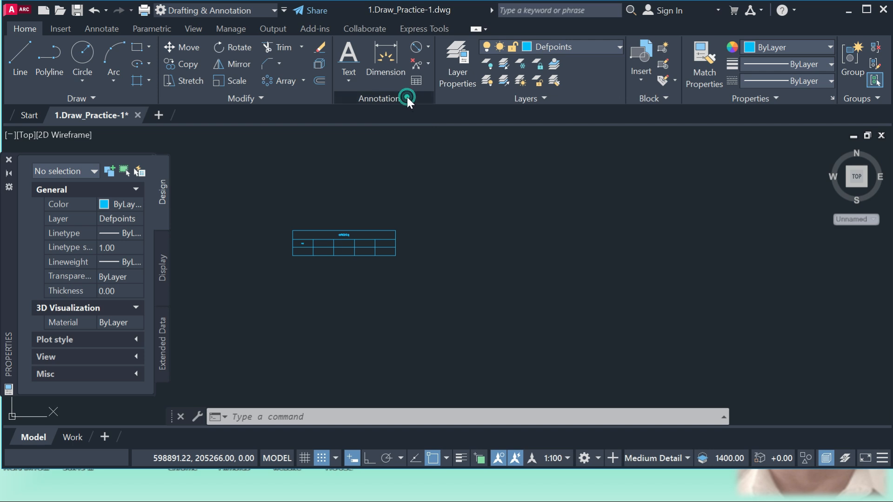
left_click(405, 115)
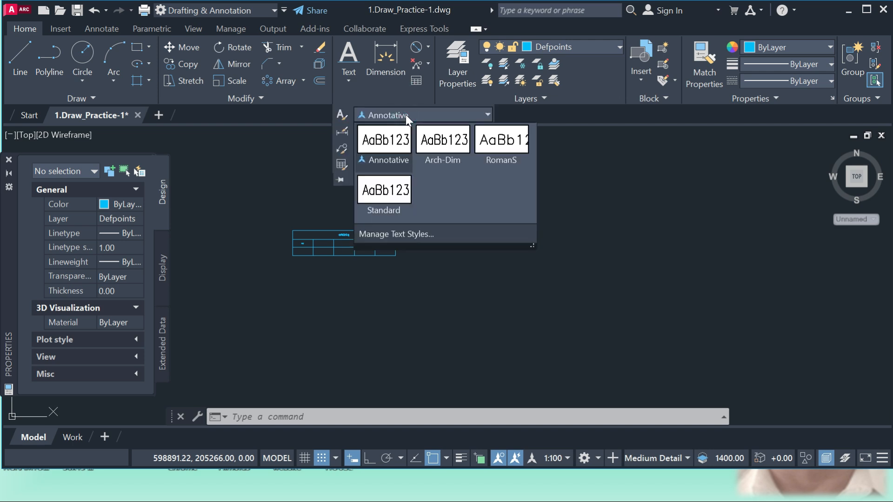
left_click(400, 233)
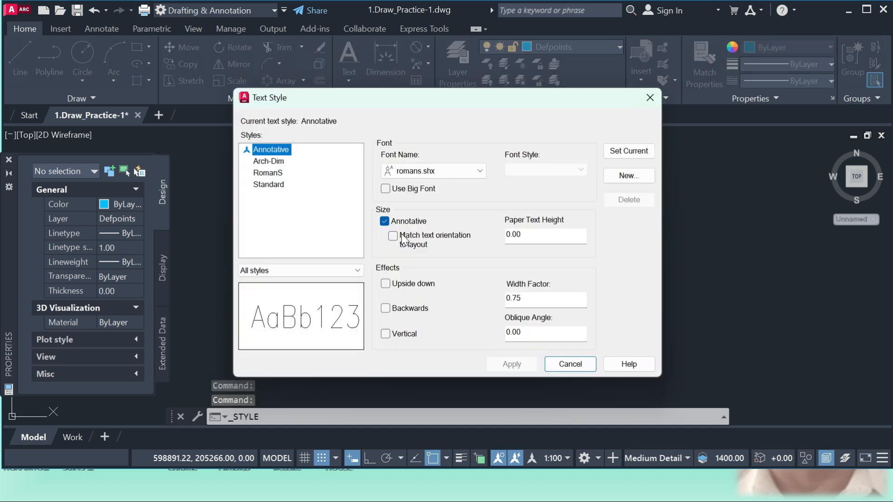
left_click(627, 176)
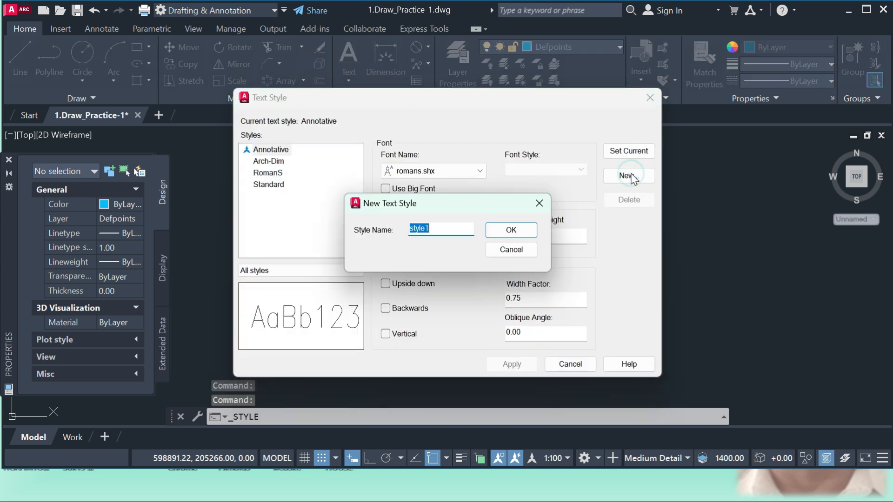
left_click(507, 232)
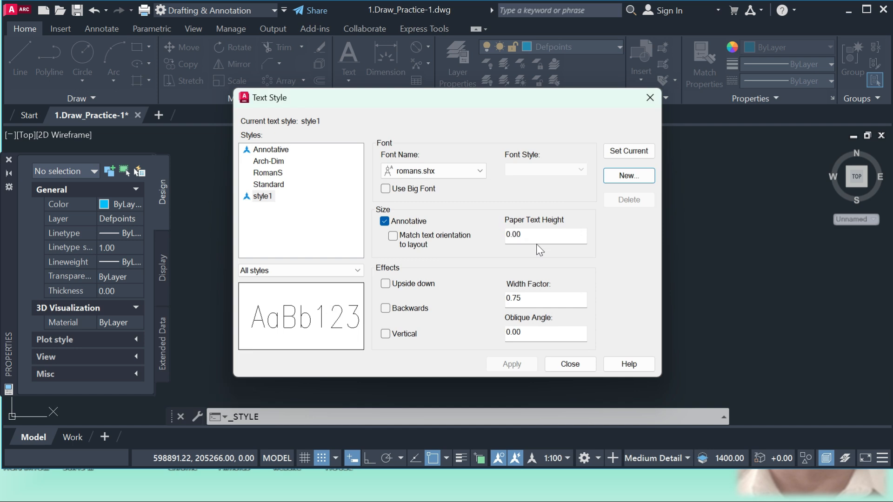
Set style1's paper text height to 25 with the romans.shx font, and apply the settings.
double_click(536, 234)
type("2")
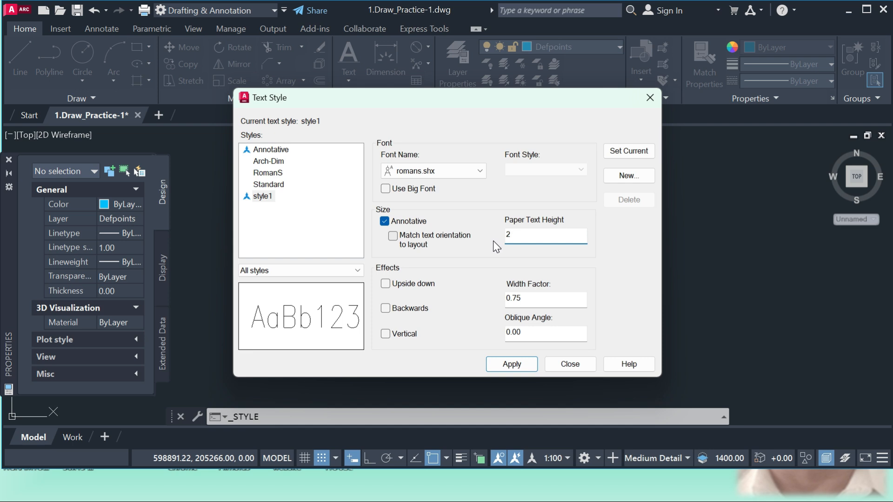
type("5")
left_click(460, 170)
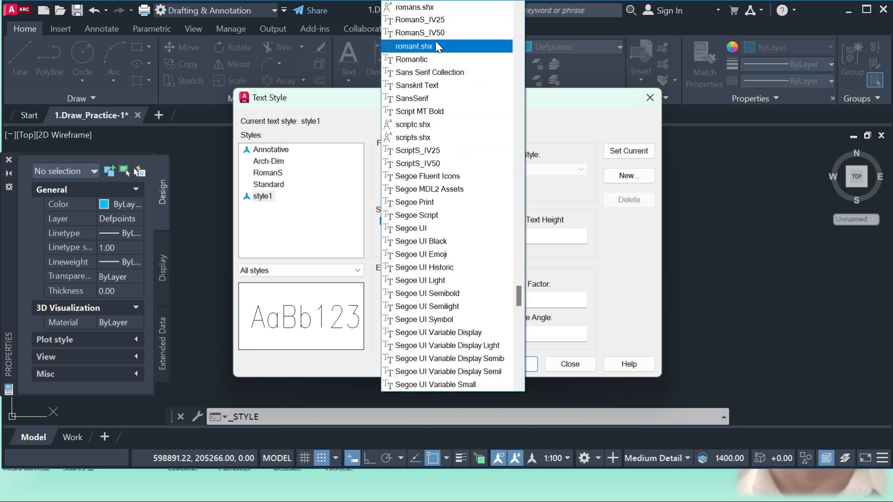
left_click(416, 10)
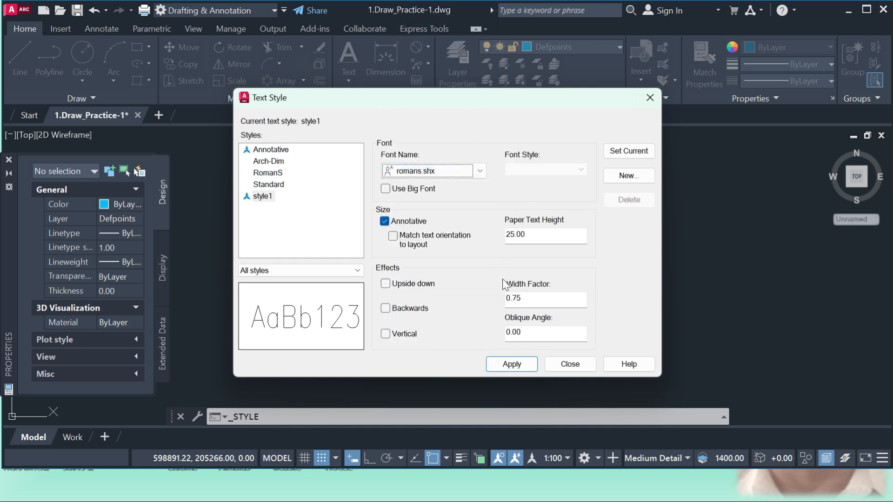
left_click(514, 364)
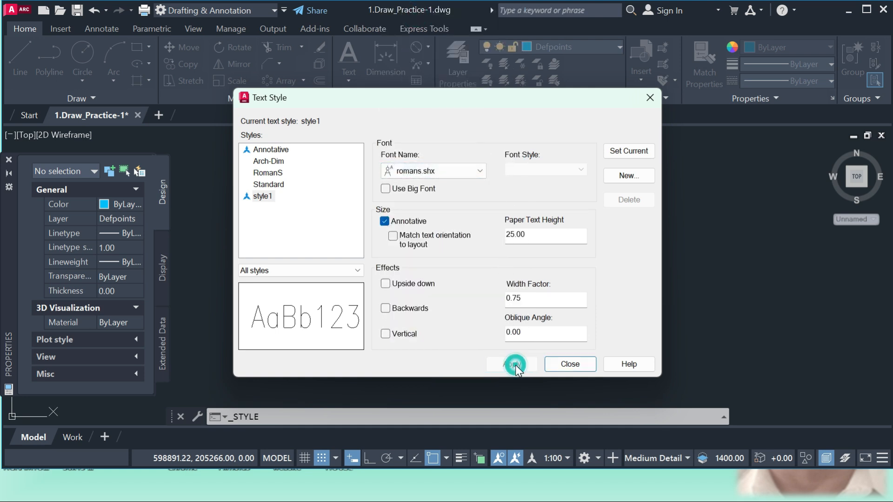
left_click(572, 363)
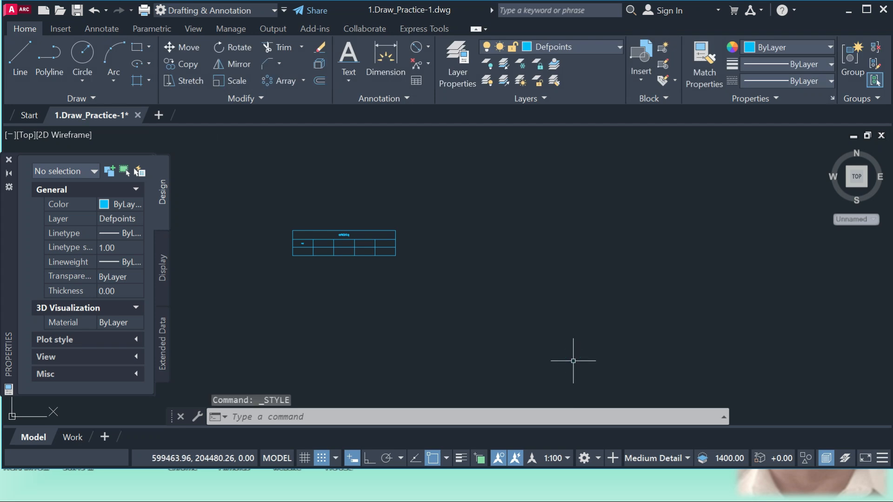
Check which text style is current in the annotation settings.
left_click(403, 99)
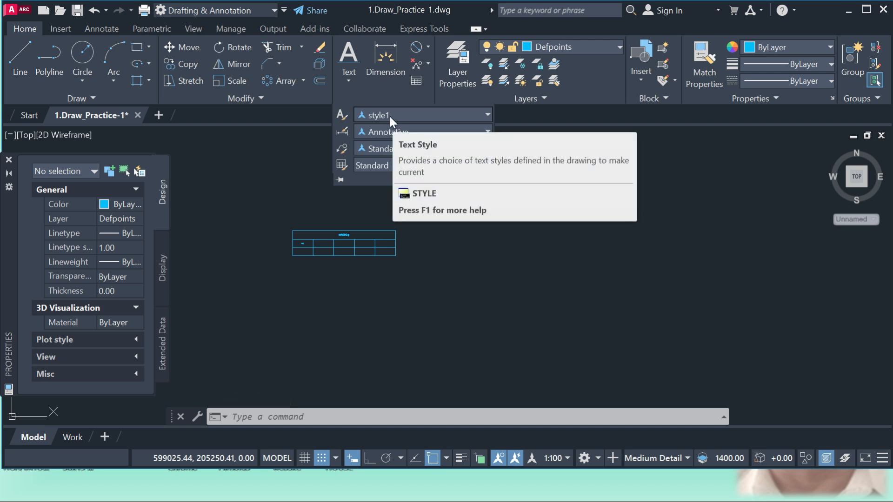
left_click(512, 247)
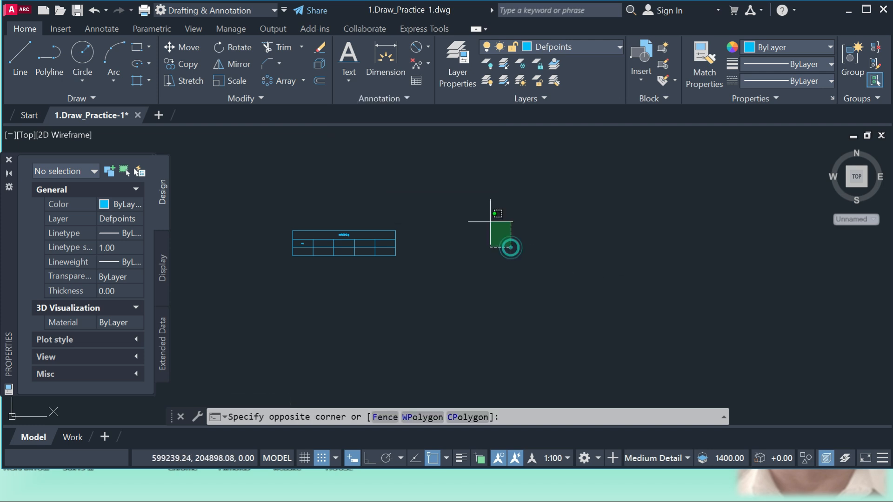
left_click(464, 189)
Inspect the text in the table's title row in the text editor without modifying it.
scroll(337, 249, "up", 4)
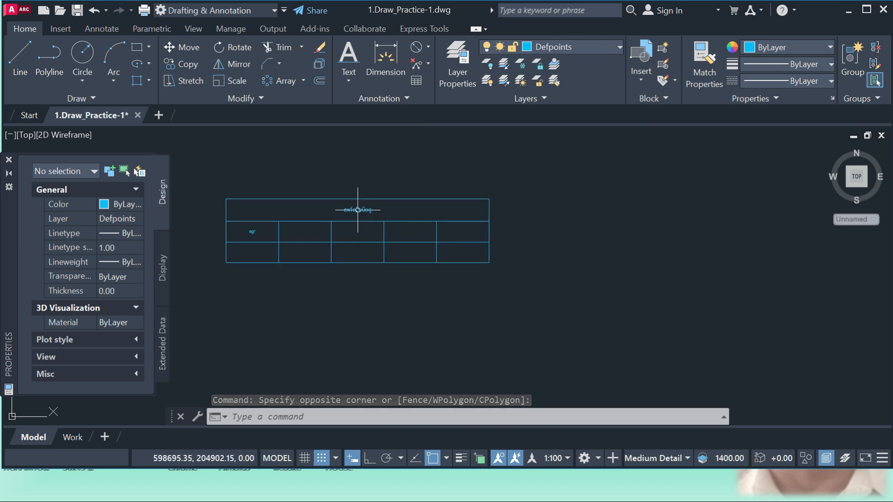
left_click(357, 210)
double_click(357, 210)
double_click(377, 211)
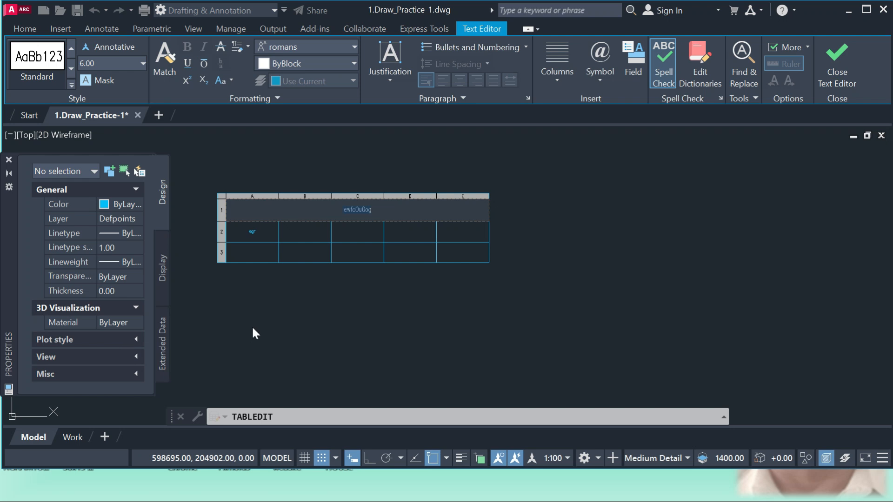
key("Escape")
key("Escape")
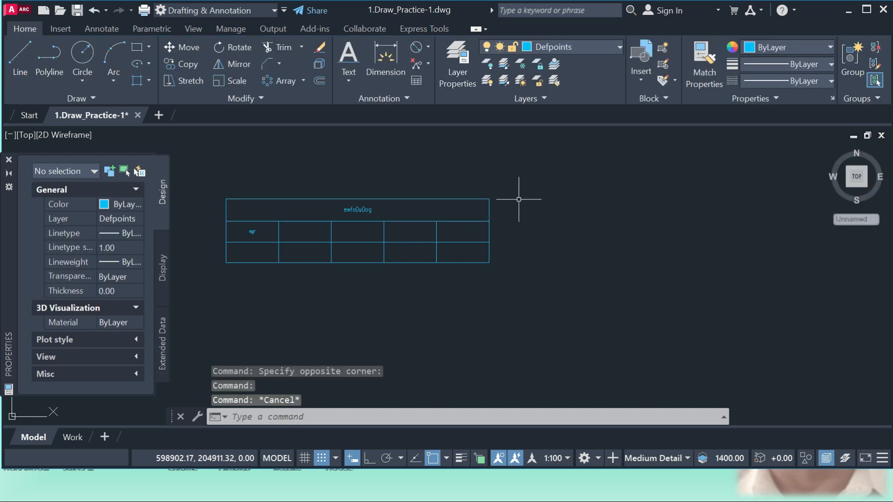
Create an annotative dimension style named 12, starting with Annotative and used for all dimensions.
left_click(408, 97)
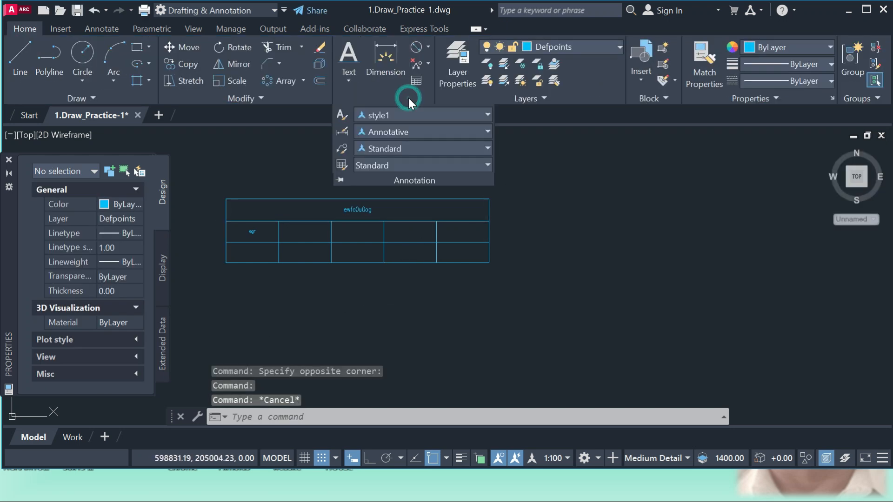
left_click(431, 134)
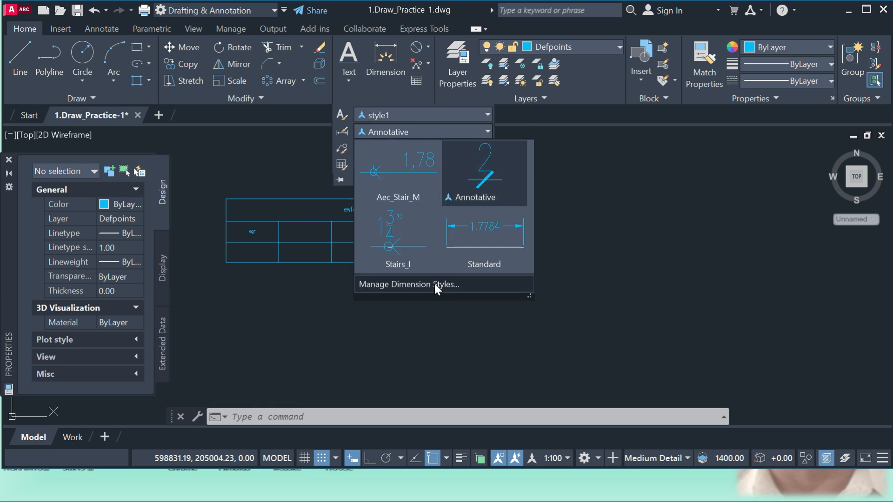
left_click(435, 283)
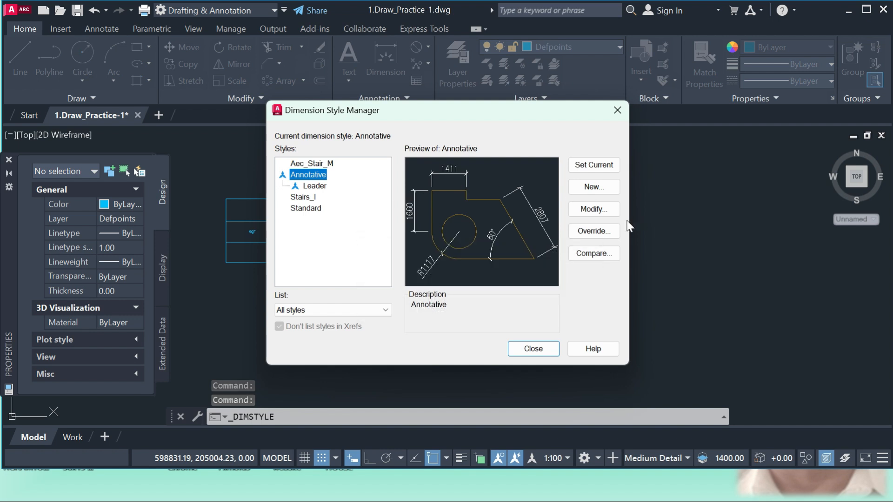
left_click(594, 187)
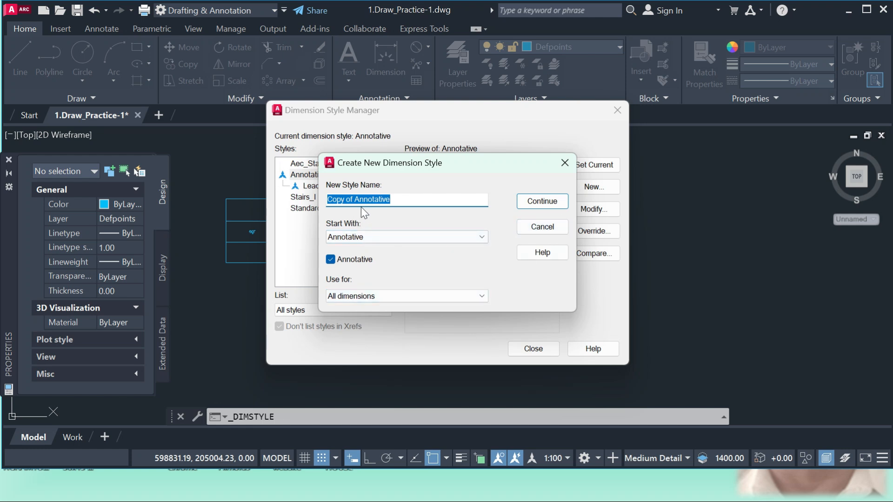
type("12")
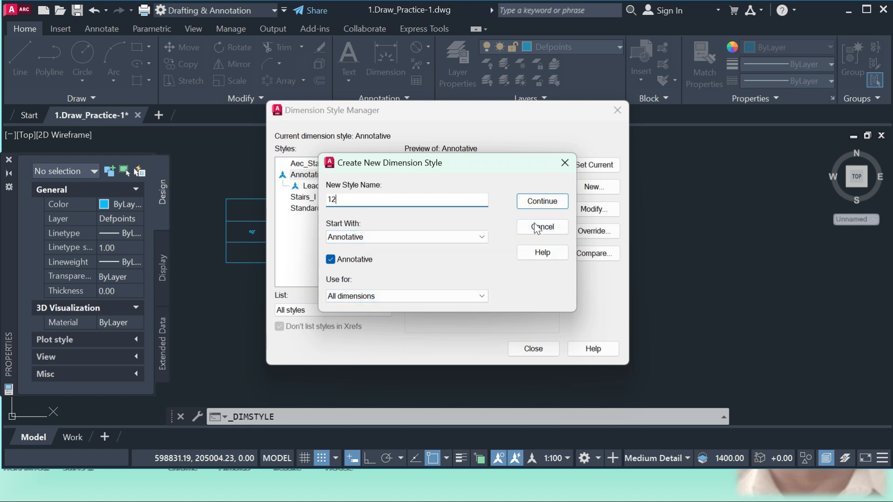
left_click(542, 201)
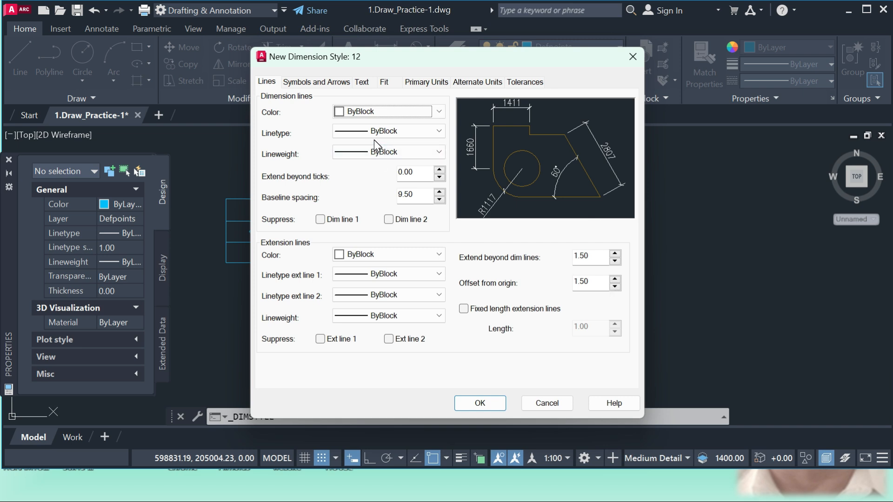
Set the dimension lines to red color, CENTER2 linetype and ByLayer lineweight in the new dimension style.
left_click(377, 112)
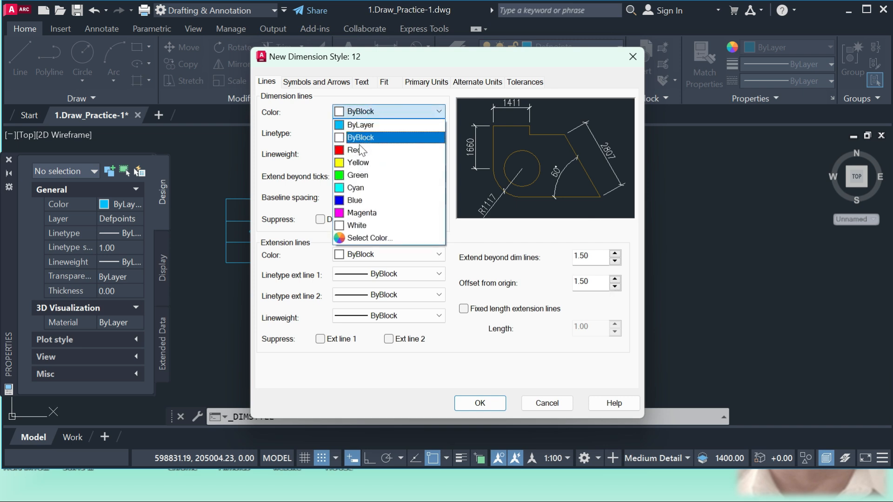
left_click(362, 149)
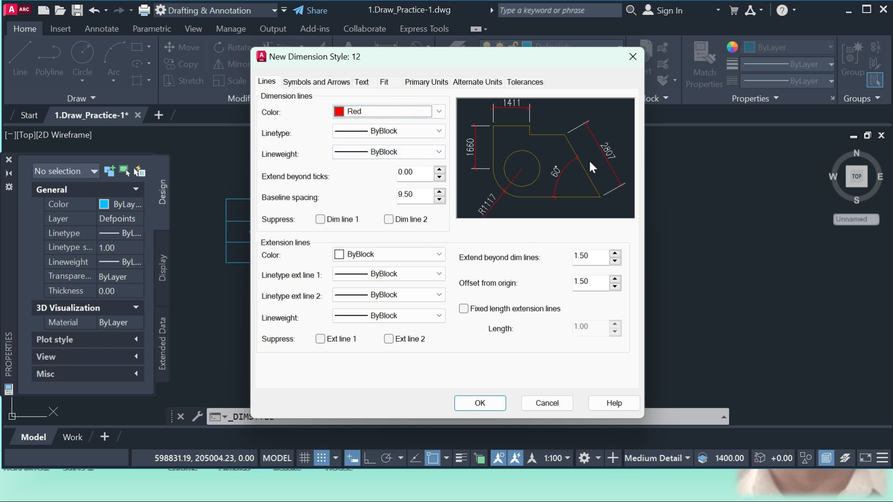
left_click(403, 133)
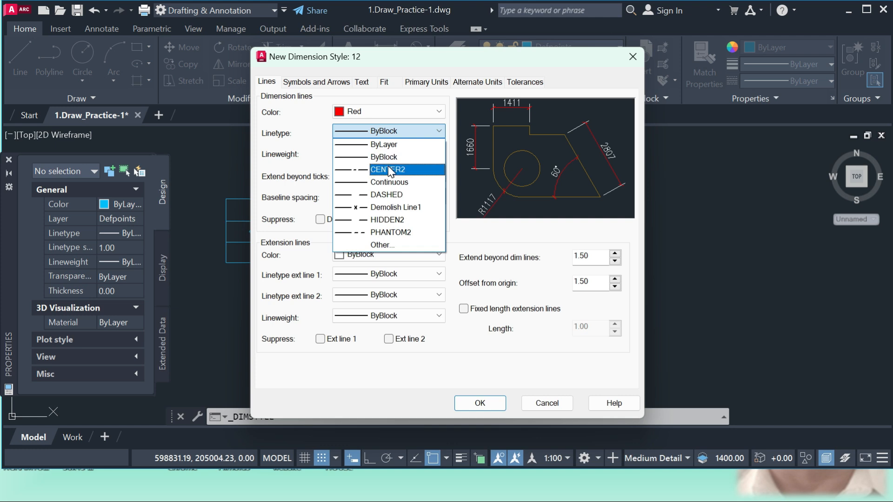
left_click(391, 170)
left_click(395, 152)
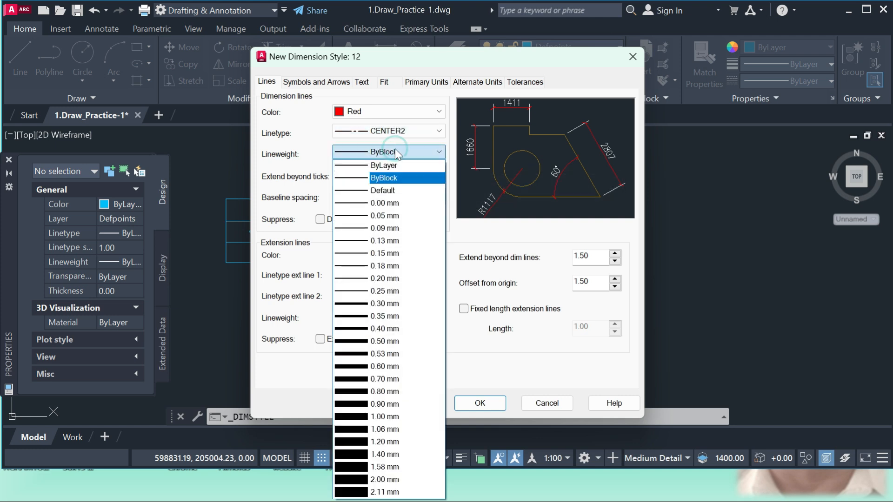
left_click(384, 166)
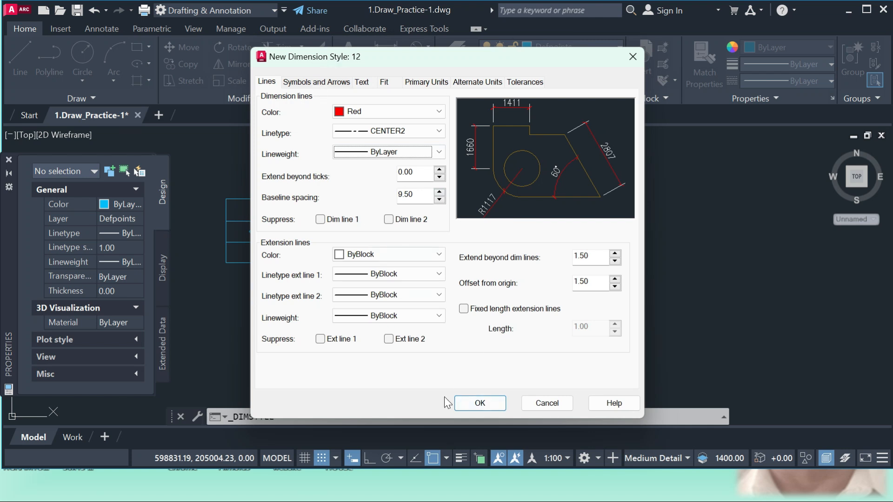
Set the first extension line's linetype to ByLayer and the extension line color to green.
left_click(417, 272)
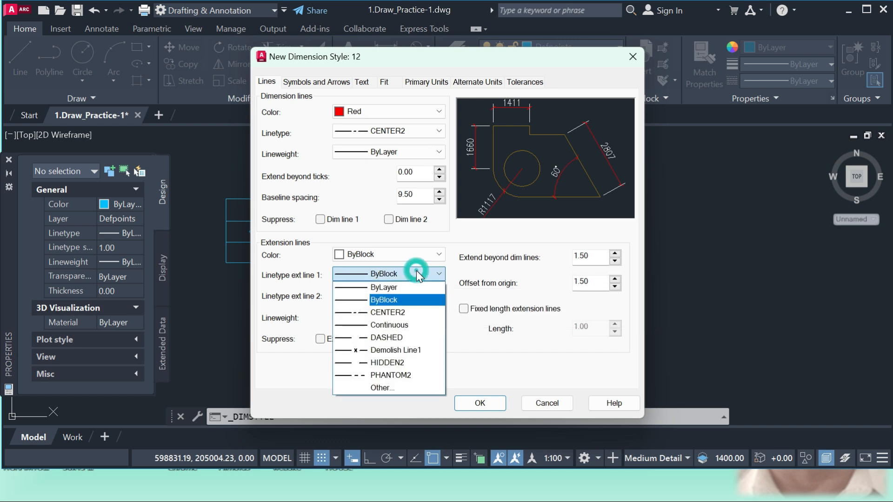
left_click(395, 288)
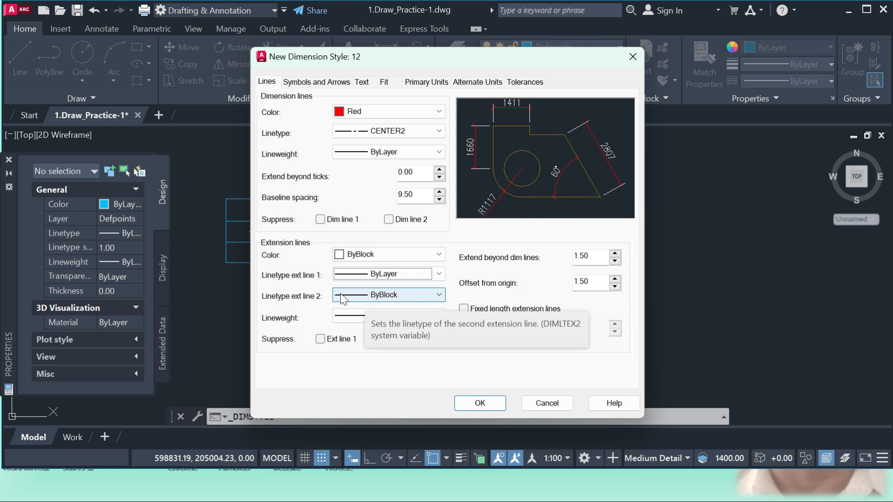
left_click(420, 257)
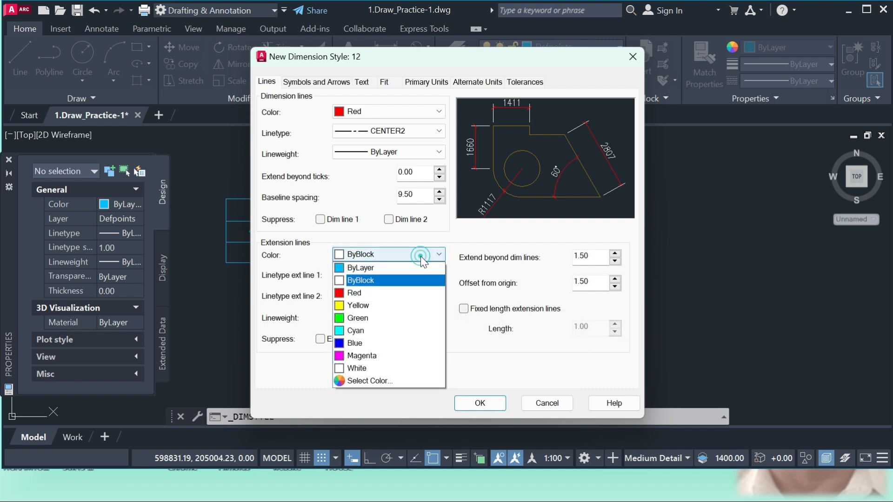
left_click(358, 318)
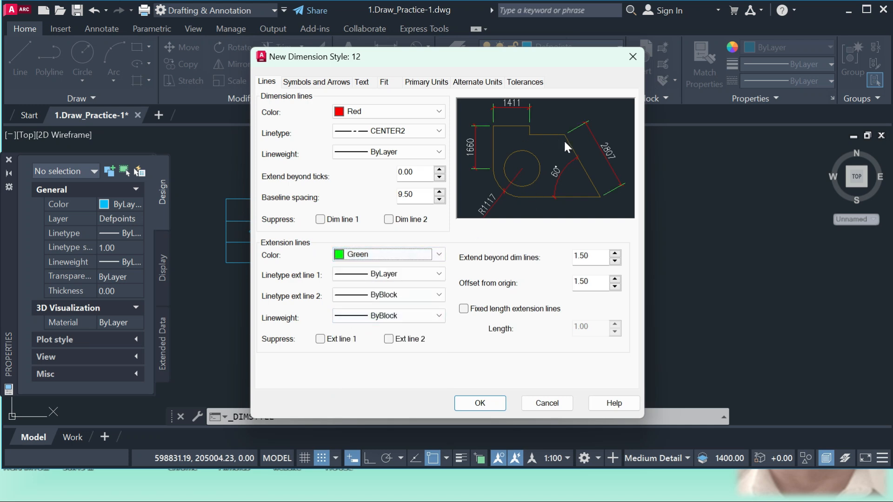
Use Closed filled for the leader arrowhead and for the first and second dimension arrowheads.
left_click(321, 83)
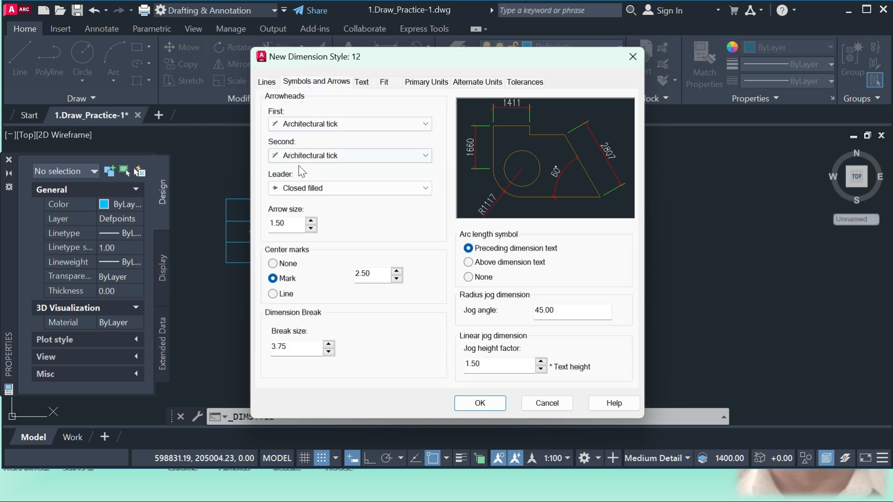
left_click(299, 189)
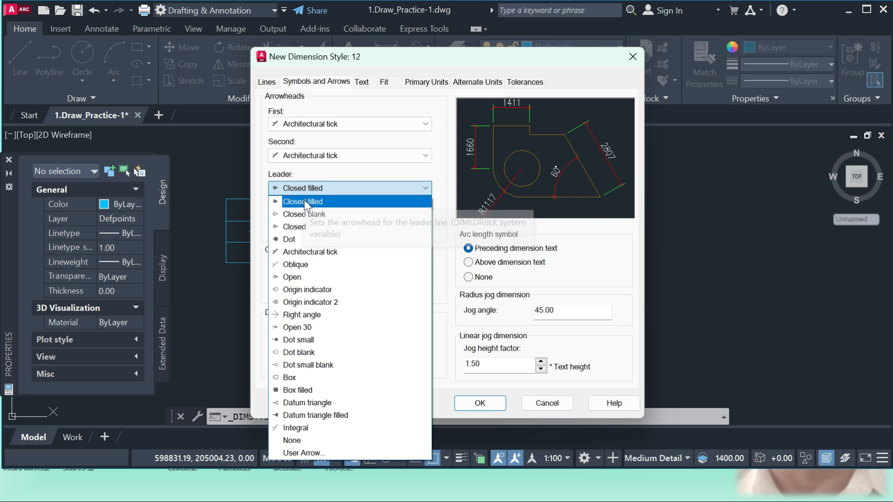
left_click(303, 201)
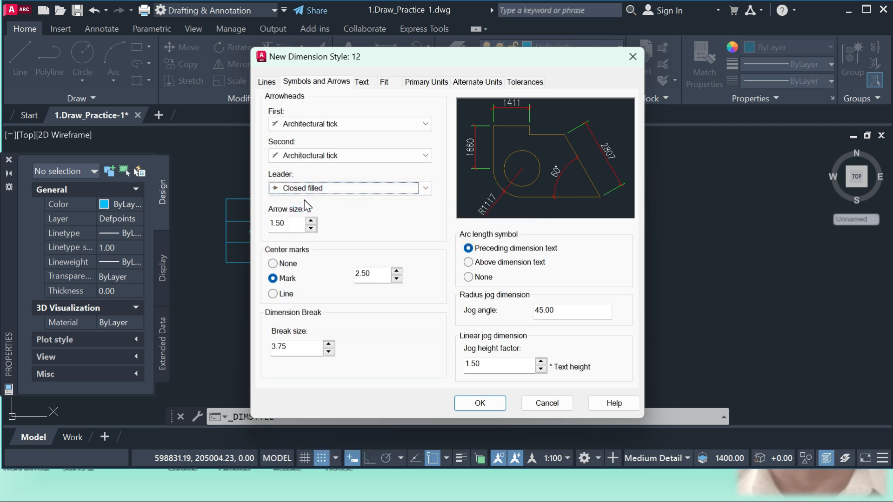
left_click(358, 123)
left_click(311, 139)
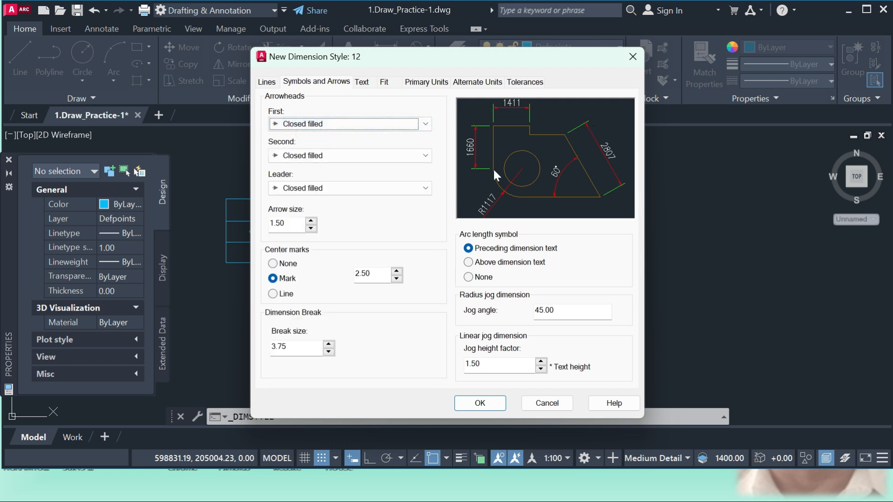
Set the dimension text color to ByLayer.
left_click(363, 83)
left_click(396, 140)
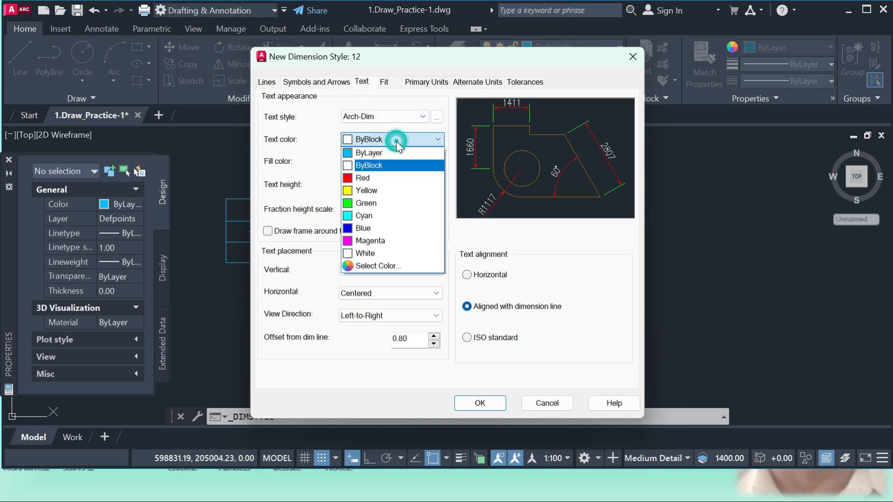
left_click(368, 154)
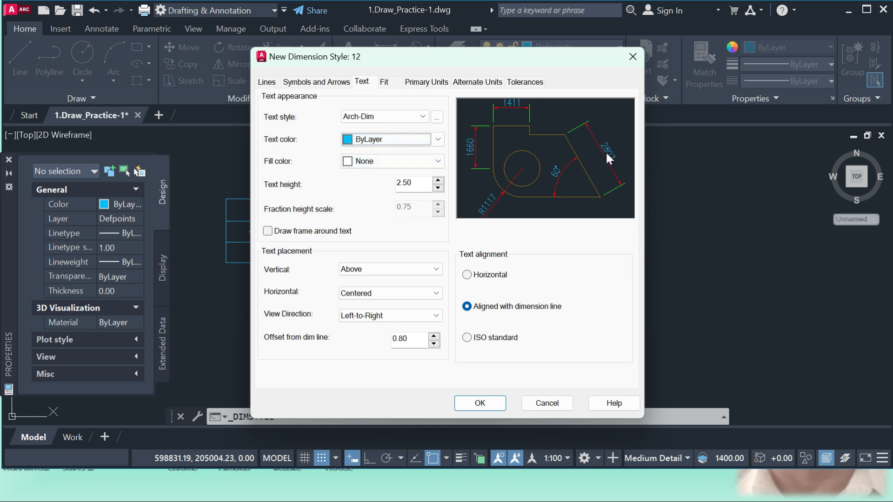
Keep the linear dimensions' primary unit format as Decimal and set their precision to 0.00.
left_click(432, 86)
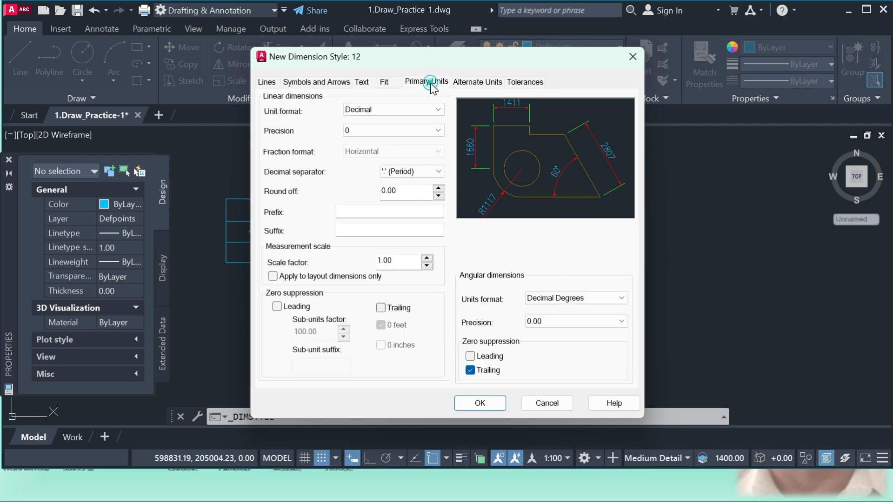
left_click(395, 109)
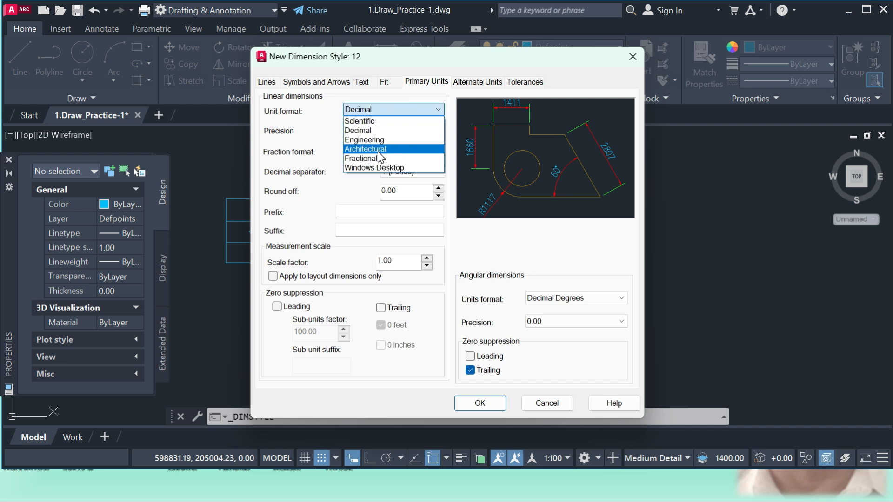
left_click(369, 129)
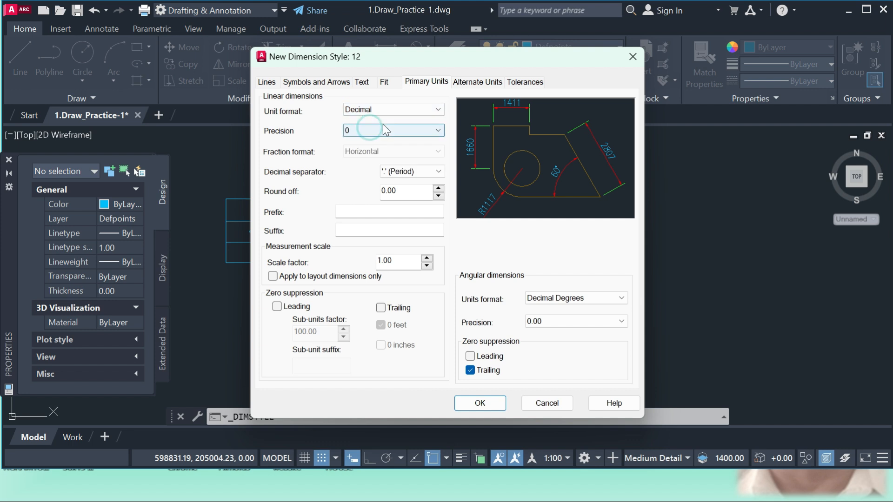
left_click(389, 125)
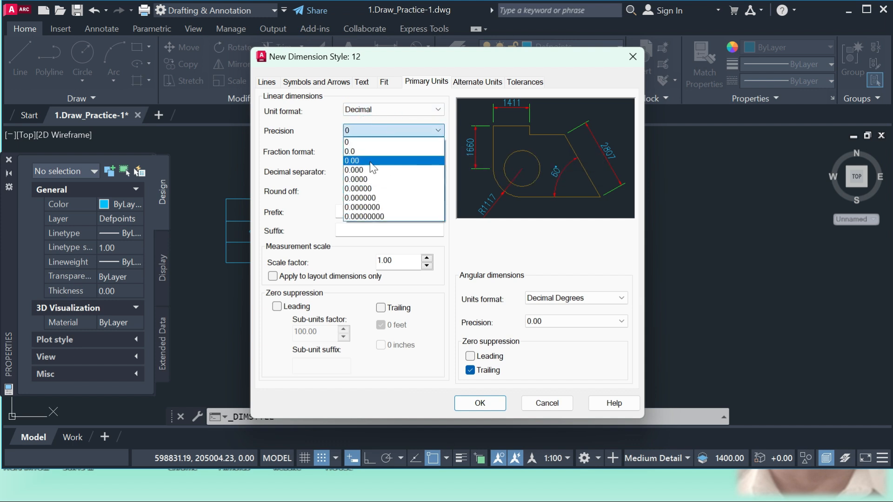
left_click(358, 160)
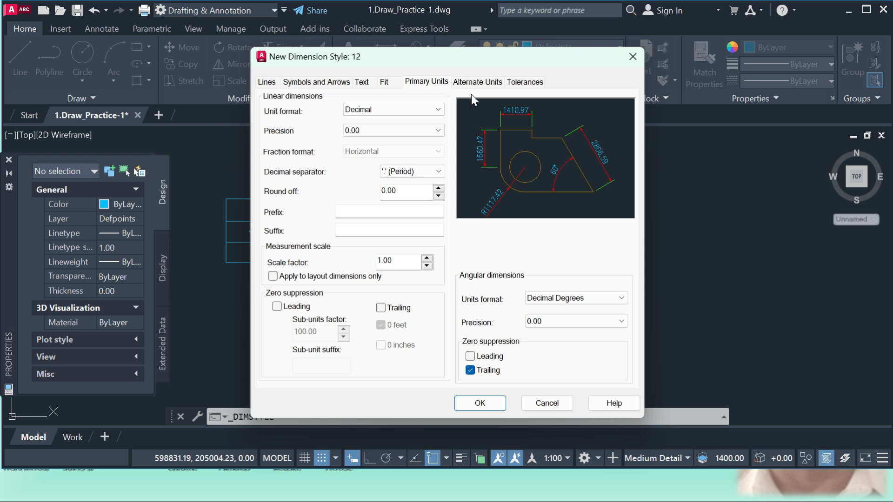
Review the alternate units settings, try horizontal dimension text alignment and restore alignment with the dimension line.
left_click(476, 83)
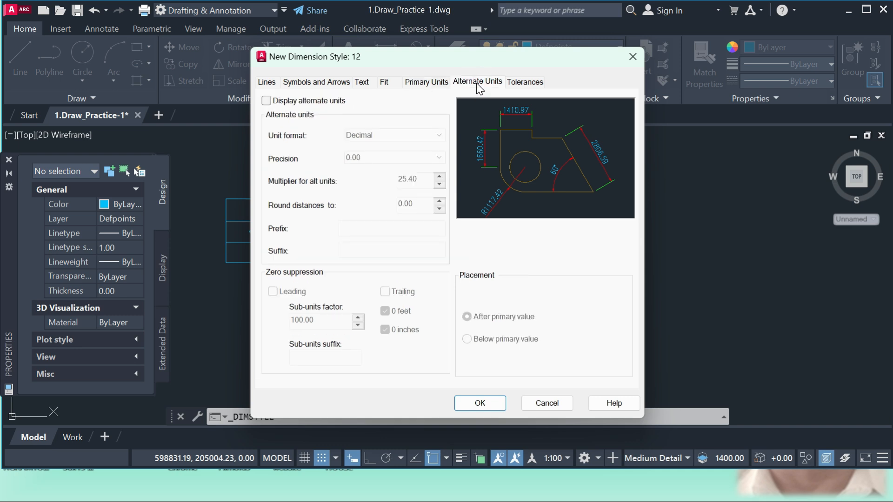
left_click(363, 83)
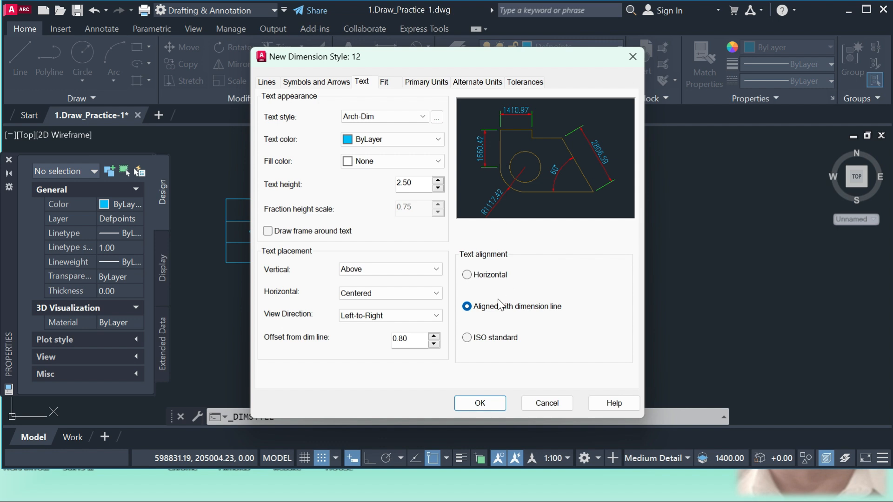
left_click(467, 275)
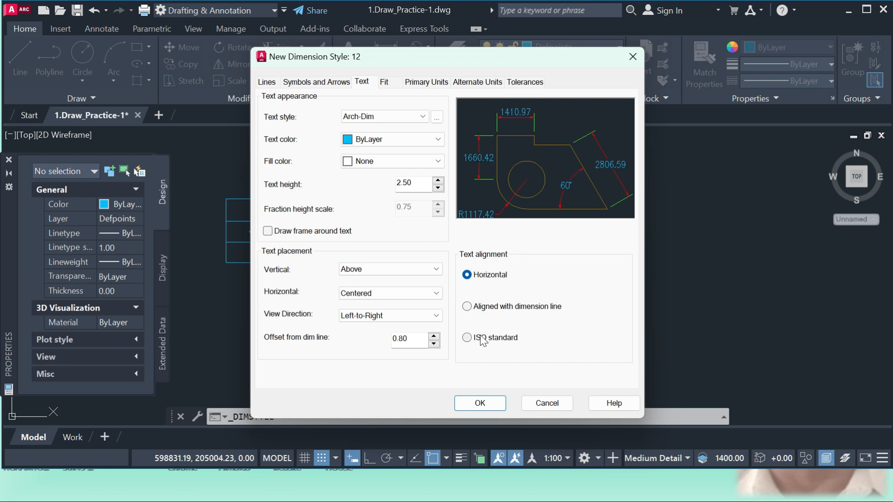
left_click(467, 307)
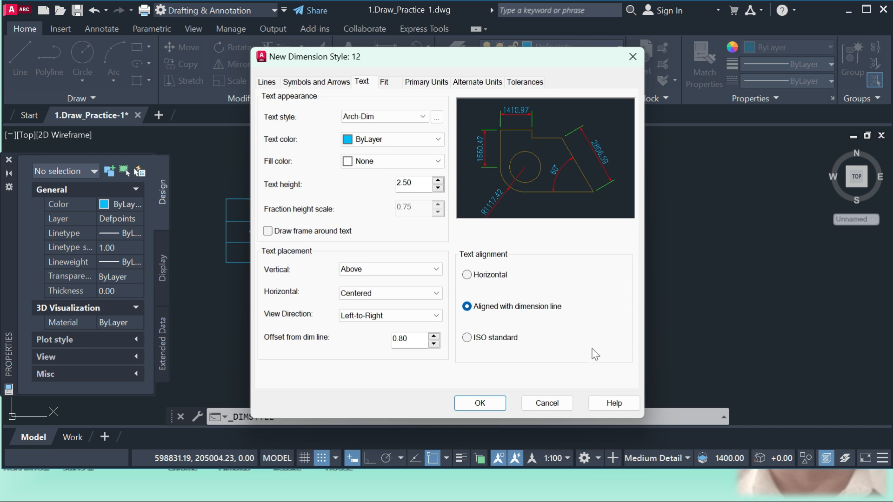
Save the settings of dimension style 12 and leave the dimension style management.
left_click(483, 404)
left_click(542, 354)
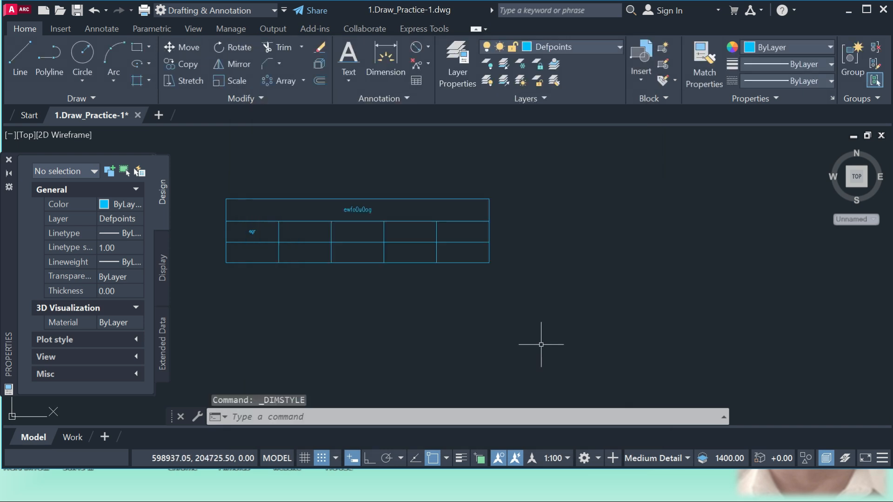
Create a new layer with the default name, set its color to red, and close the layer properties.
scroll(506, 251, "down", 4)
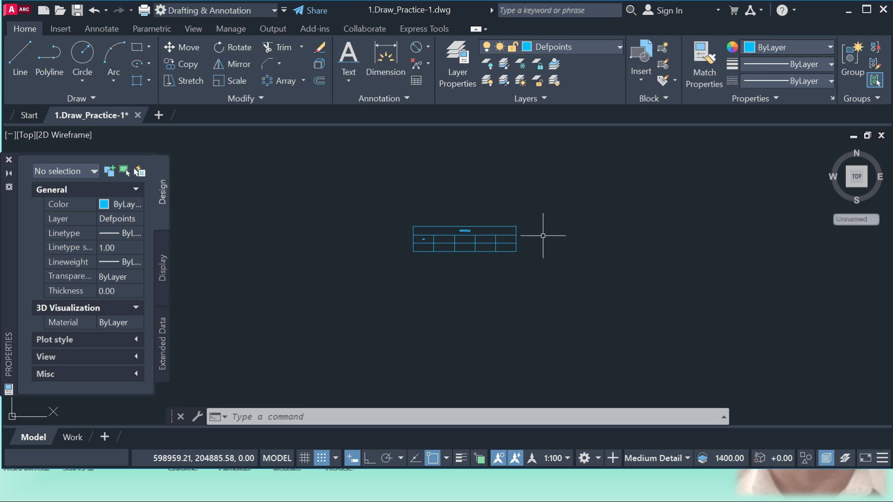
left_click(461, 80)
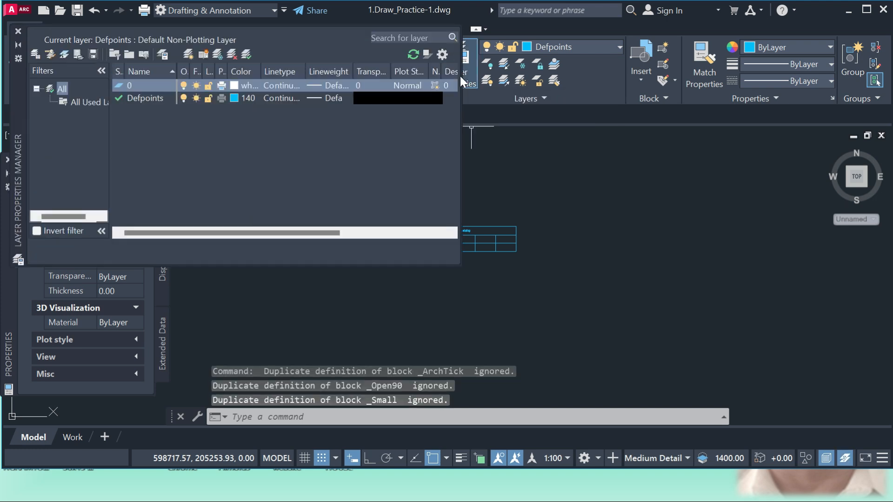
left_click(191, 56)
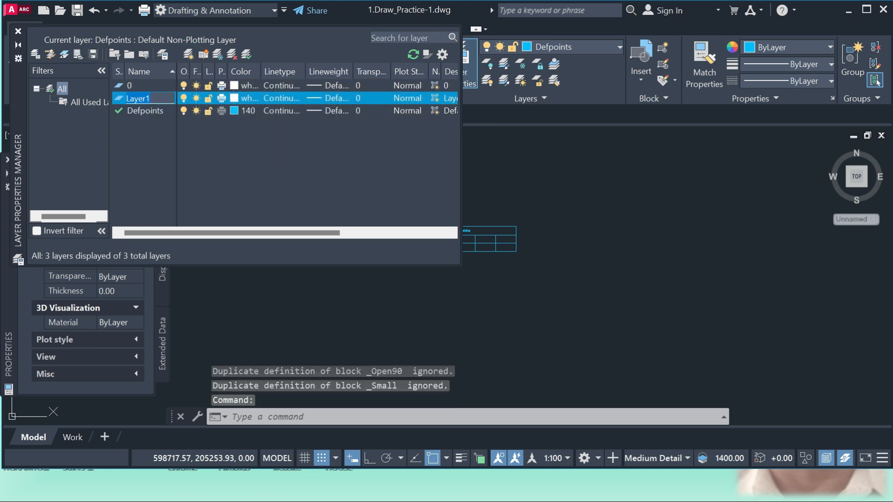
left_click(256, 139)
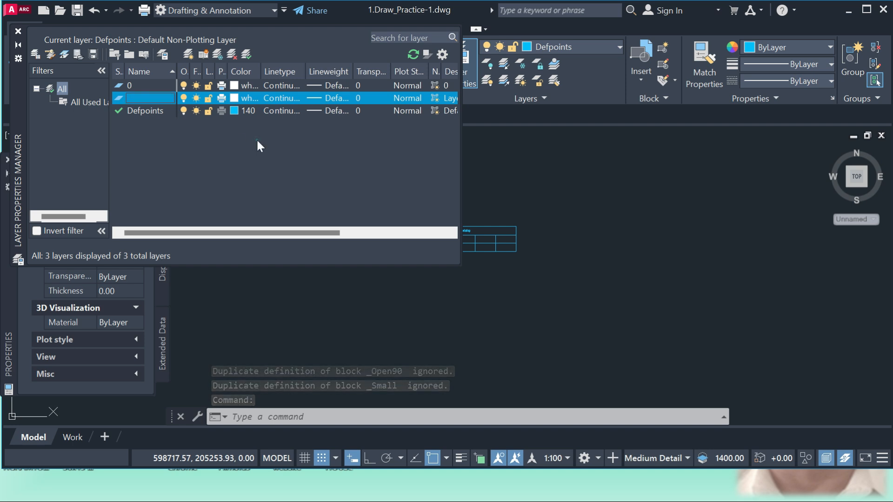
left_click(236, 100)
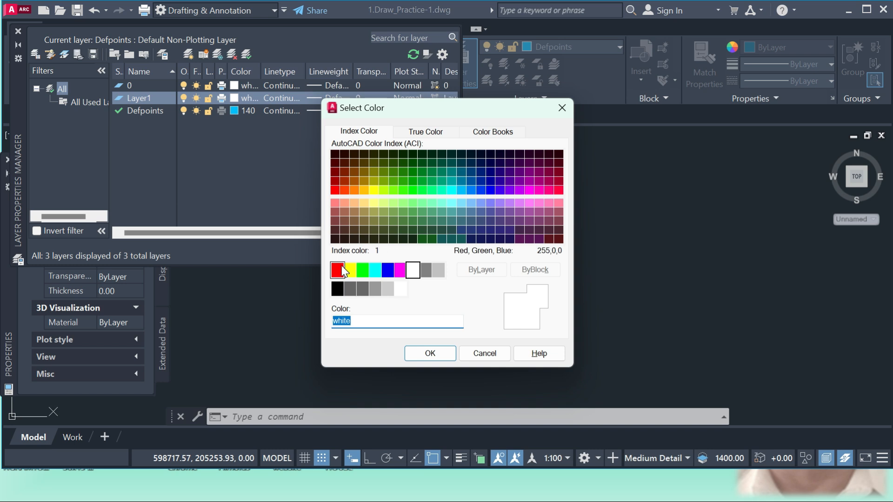
left_click(339, 268)
left_click(430, 354)
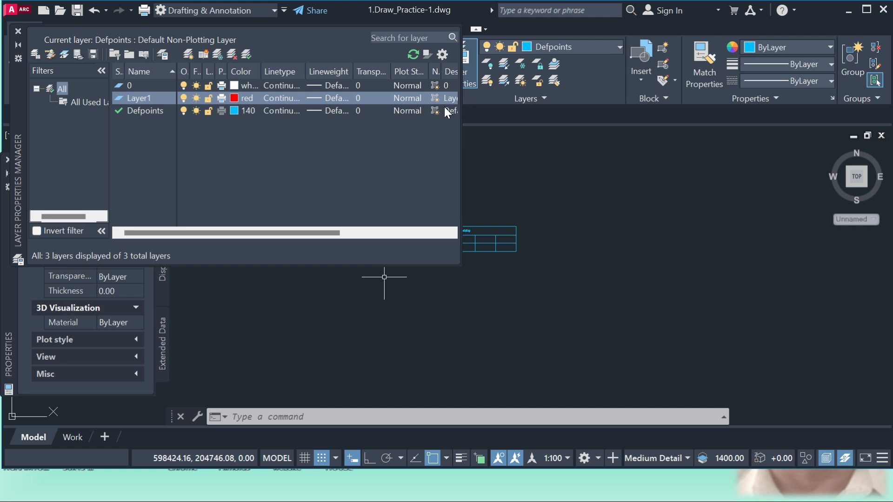
left_click(19, 33)
scroll(508, 239, "up", 7)
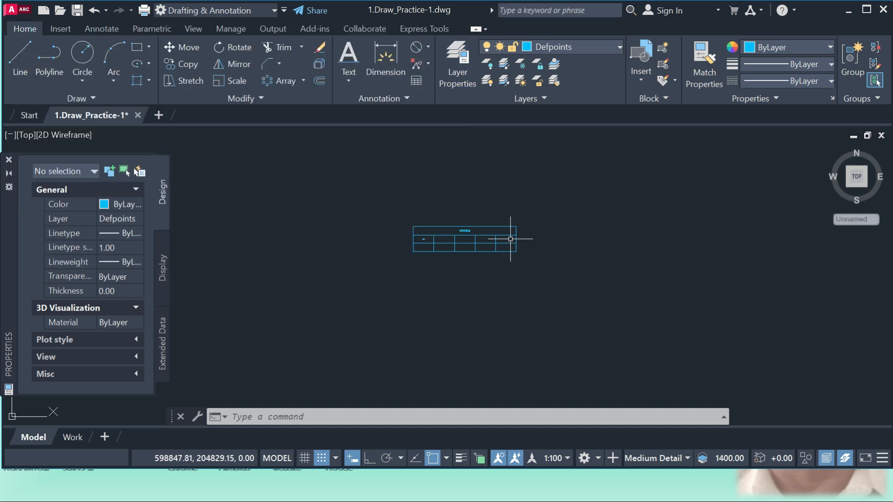
scroll(558, 203, "down", 15)
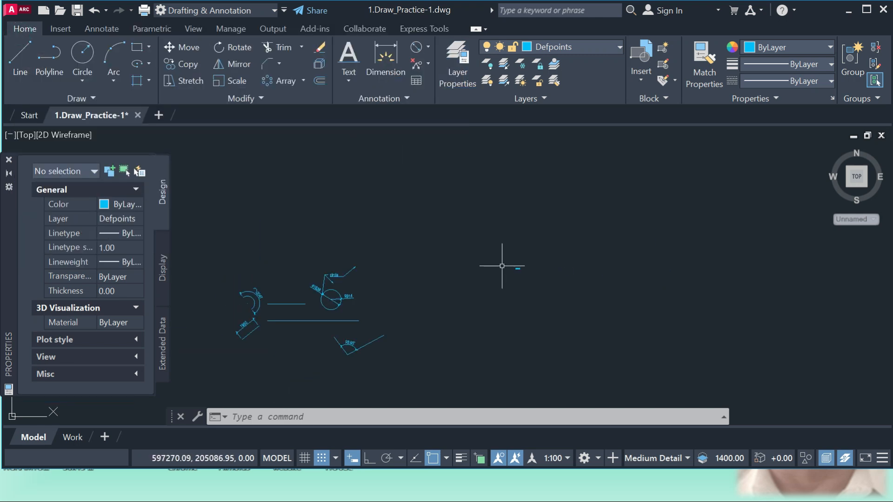
scroll(419, 285, "up", 6)
scroll(432, 274, "down", 4)
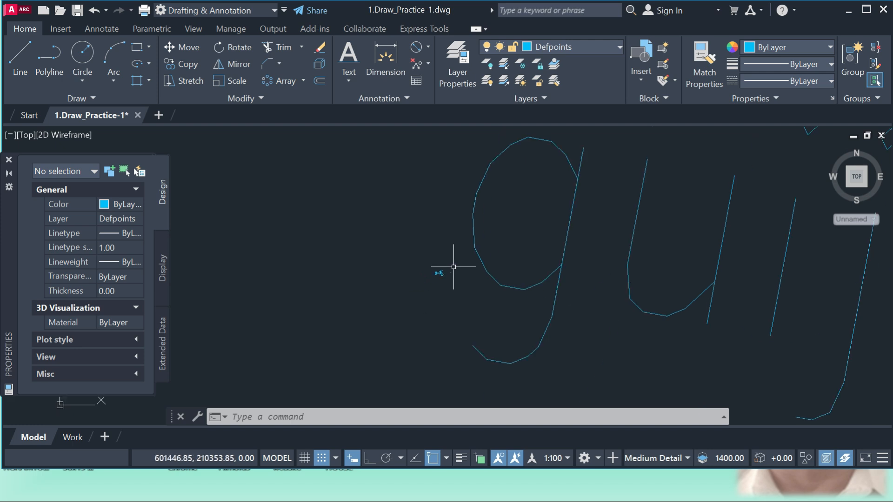
scroll(462, 289, "up", 10)
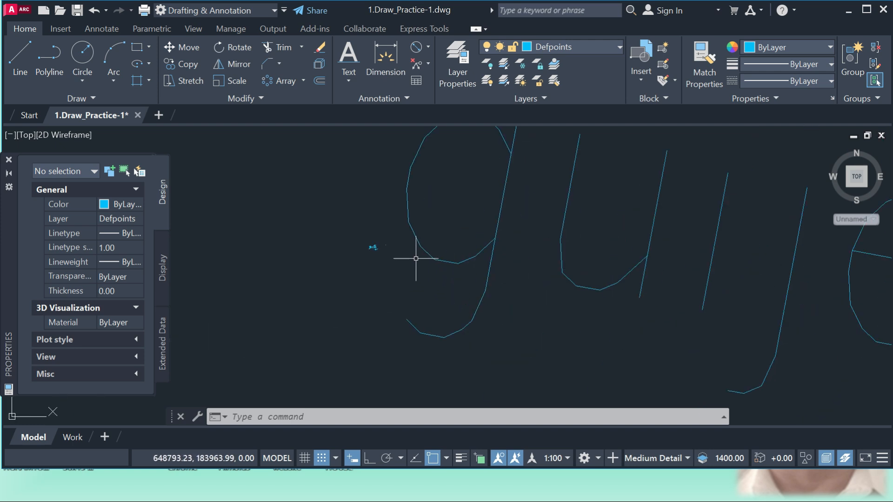
Move the circle with its leader and dimensions, and the slanted line with its aligned dimension, to Layer1.
scroll(420, 266, "up", 3)
scroll(436, 261, "down", 6)
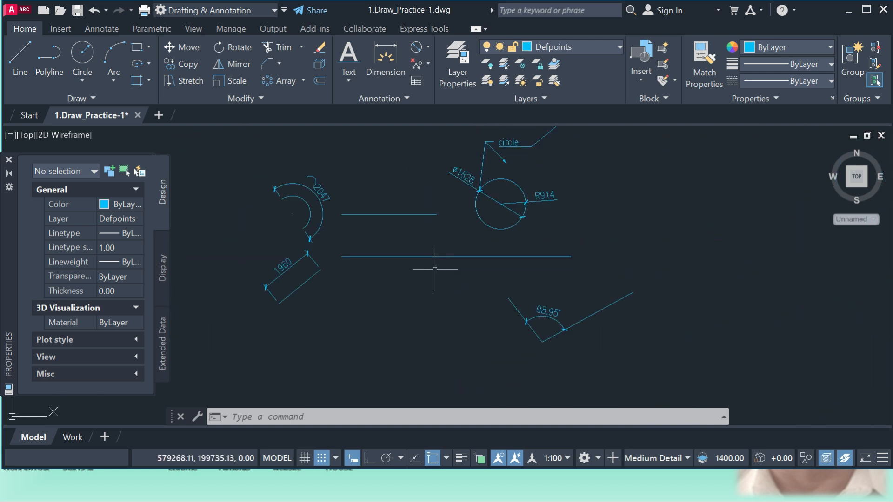
scroll(470, 251, "up", 4)
left_click(525, 284)
left_click(429, 157)
left_click(296, 340)
left_click(222, 302)
scroll(419, 318, "down", 2)
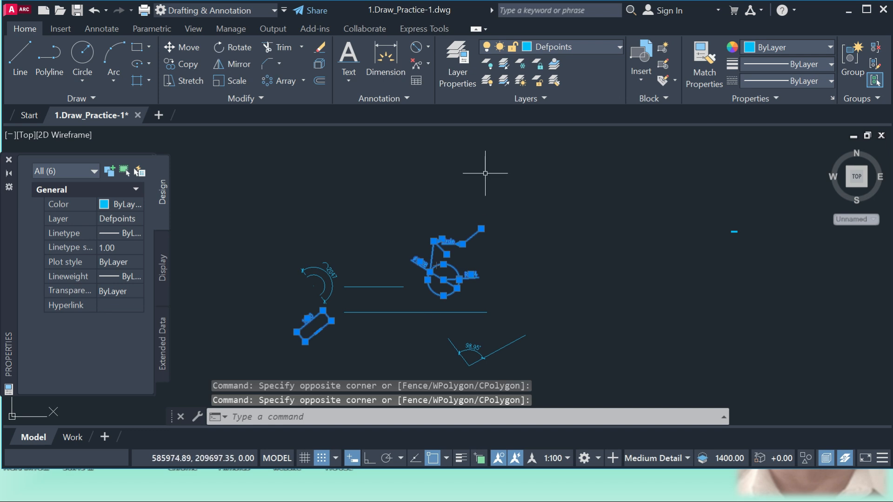
left_click(579, 47)
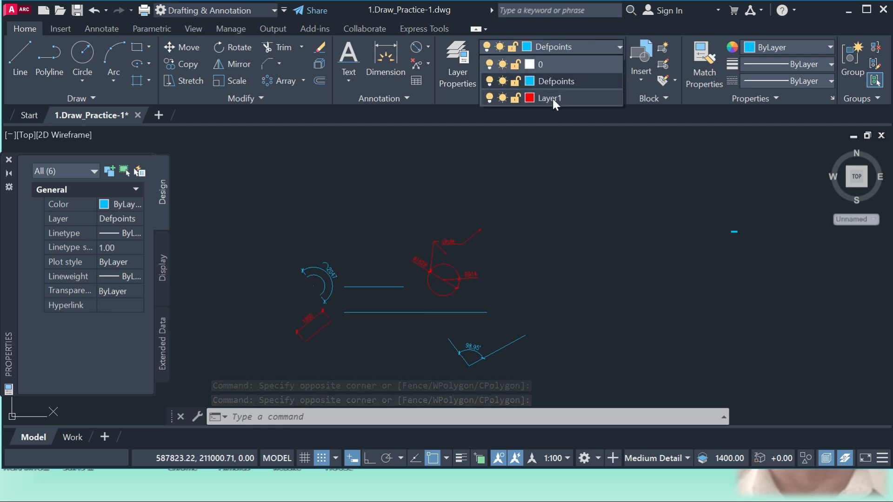
left_click(552, 99)
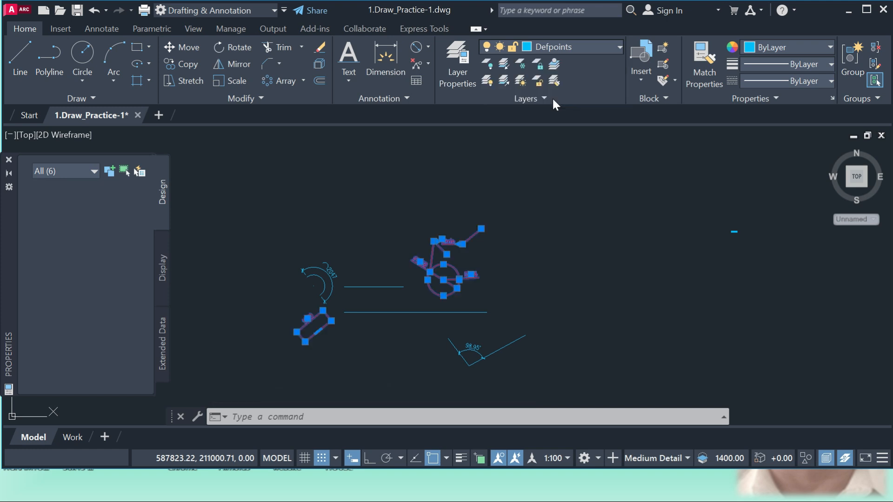
key("Escape")
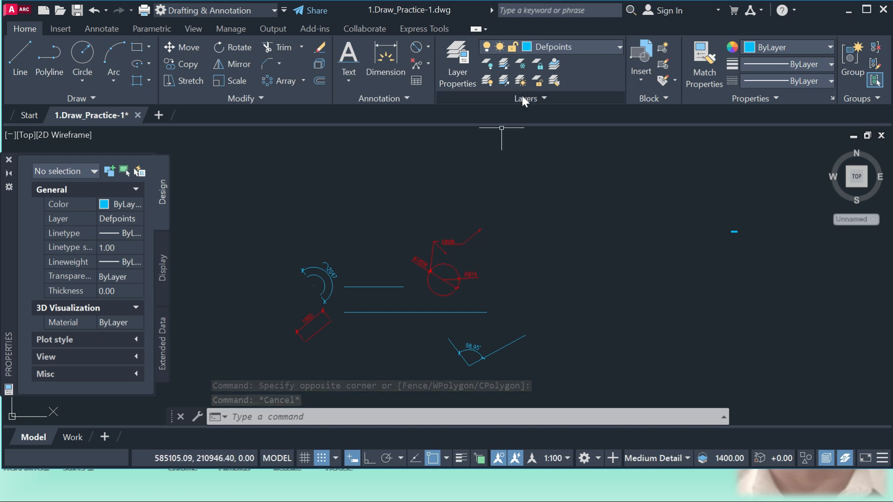
Turn Layer1 off to hide its objects, and turn it back on.
left_click(587, 44)
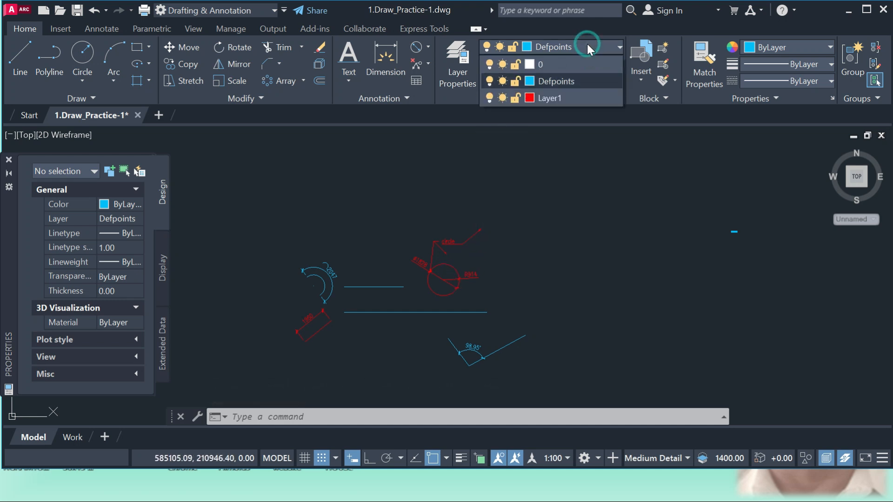
left_click(490, 99)
scroll(463, 179, "down", 4)
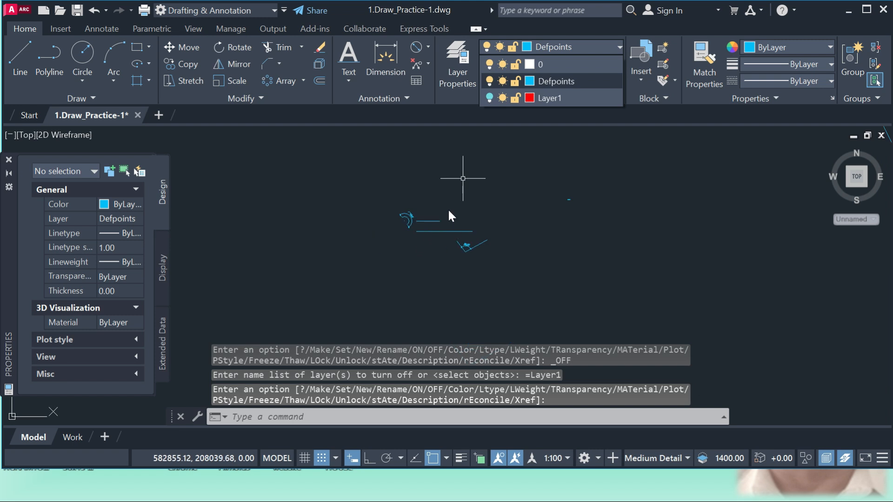
left_click(478, 195)
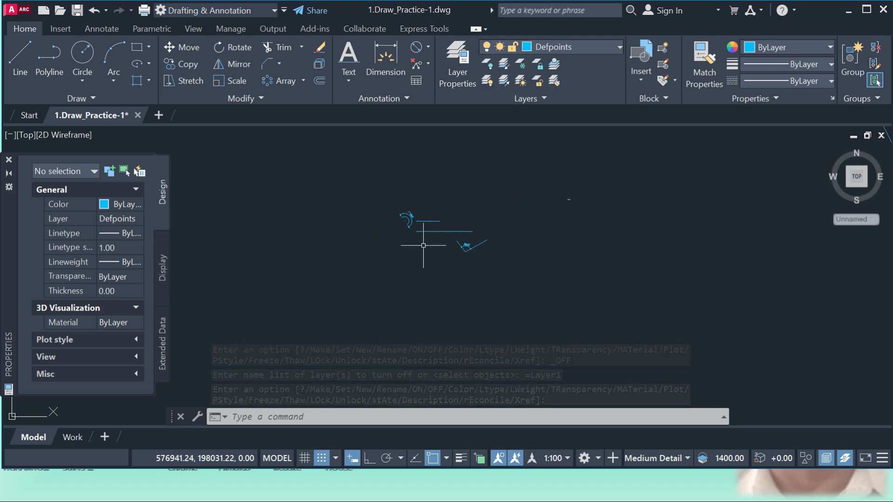
left_click(574, 46)
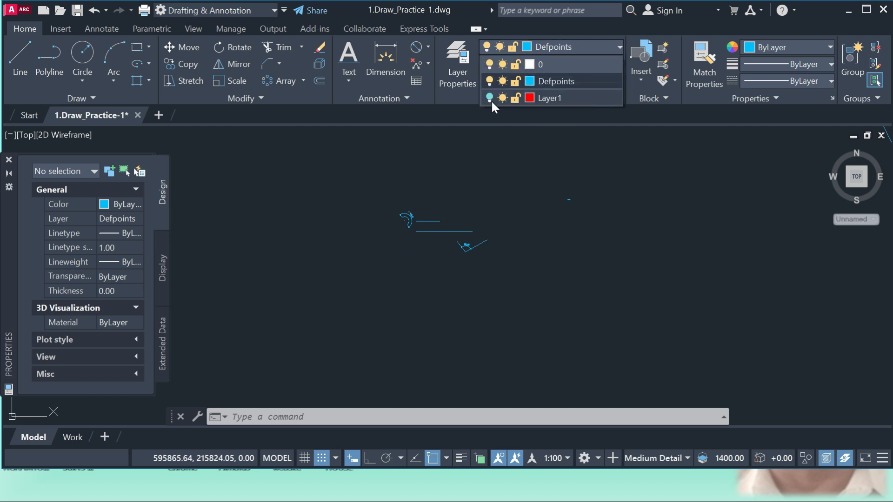
left_click(490, 100)
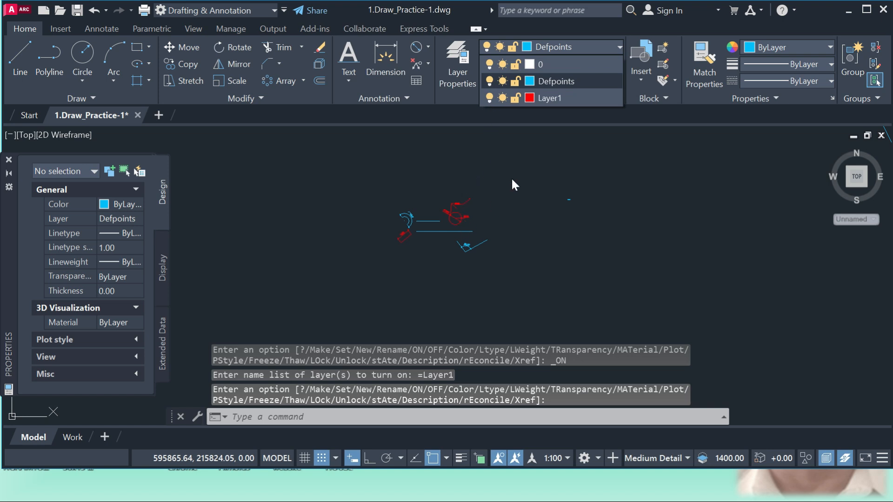
Lock Layer1 and try to erase the circle's multileader and its radius dimension.
left_click(516, 98)
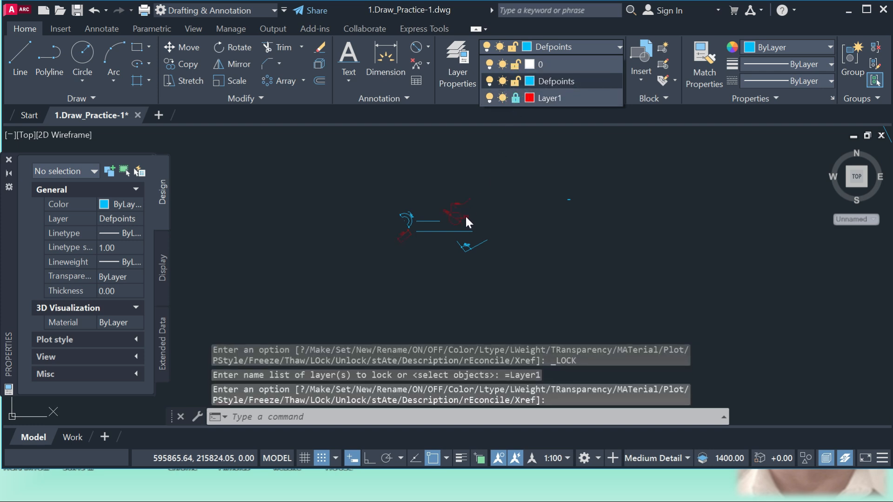
scroll(461, 215, "up", 5)
scroll(458, 186, "up", 2)
left_click(469, 173)
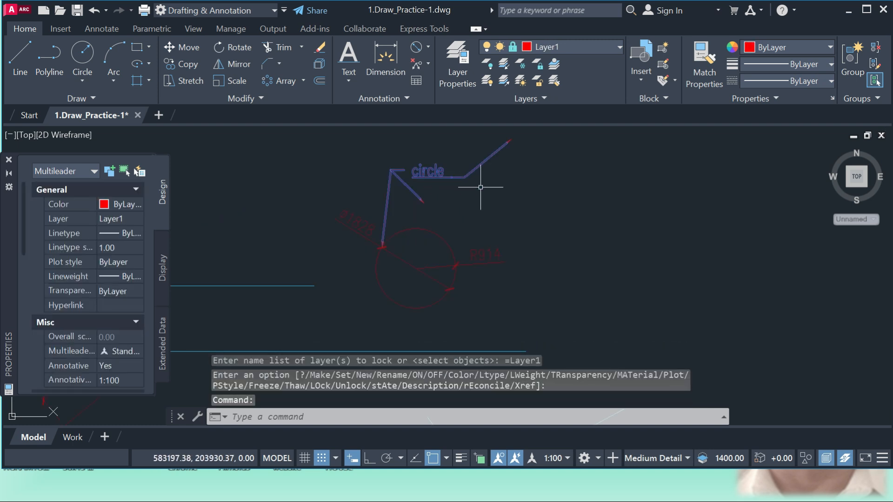
key("Return")
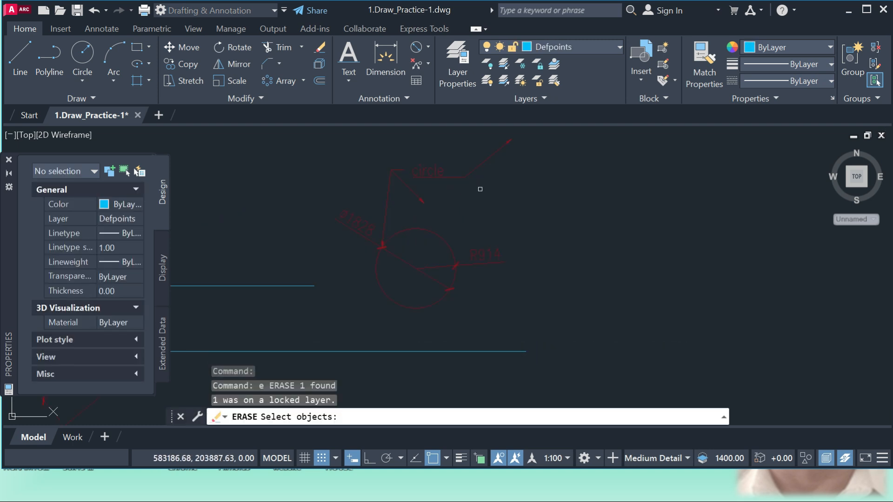
key("Escape")
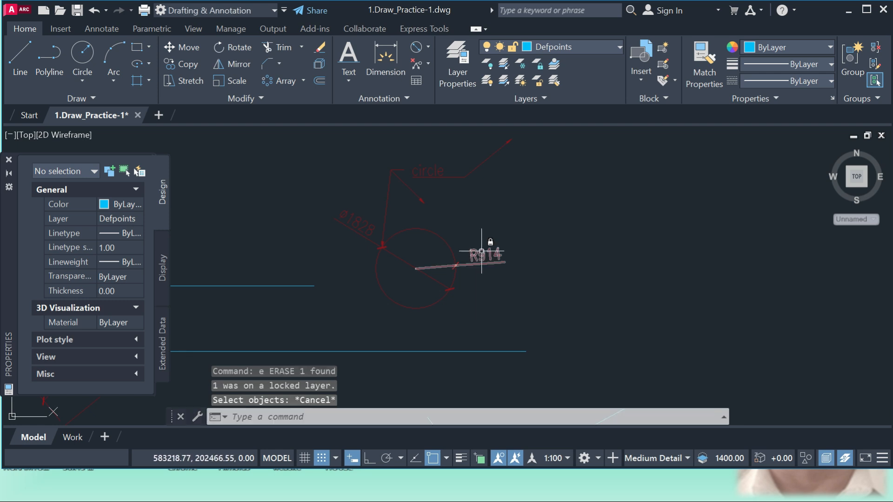
left_click(481, 252)
key("Delete")
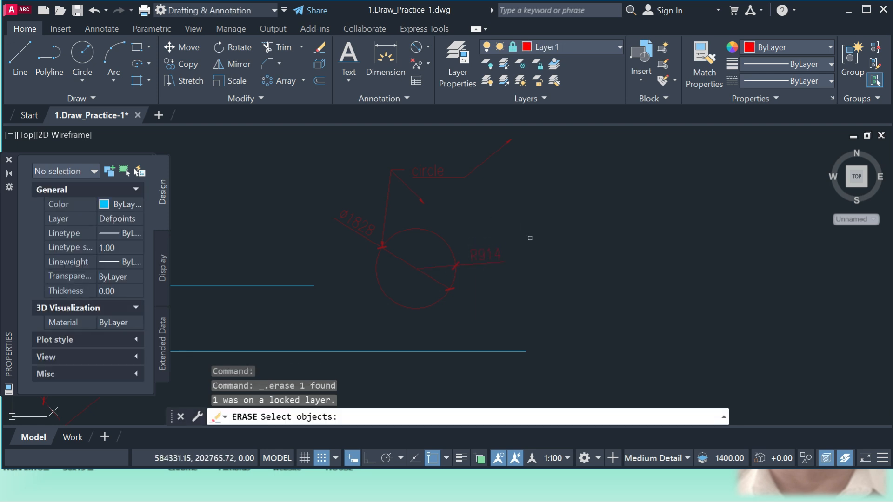
key("Escape")
scroll(472, 239, "down", 5)
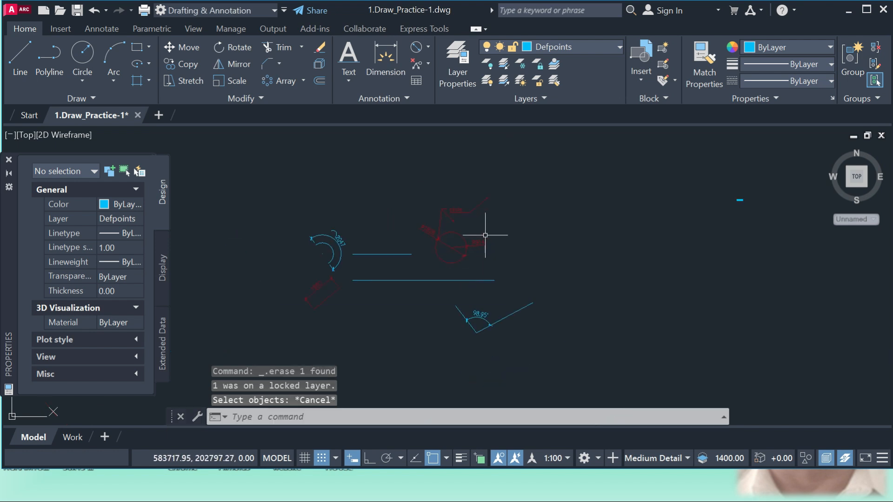
Unlock Layer1 and try freezing and thawing it.
left_click(573, 47)
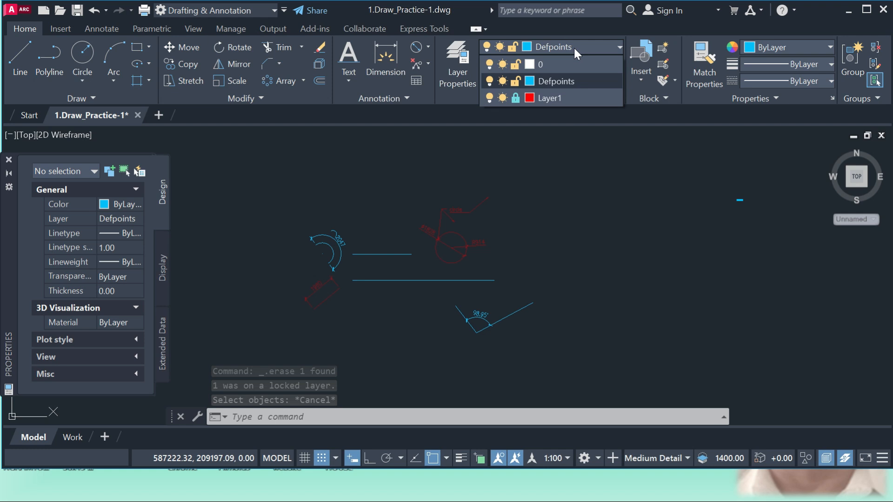
left_click(515, 98)
left_click(501, 99)
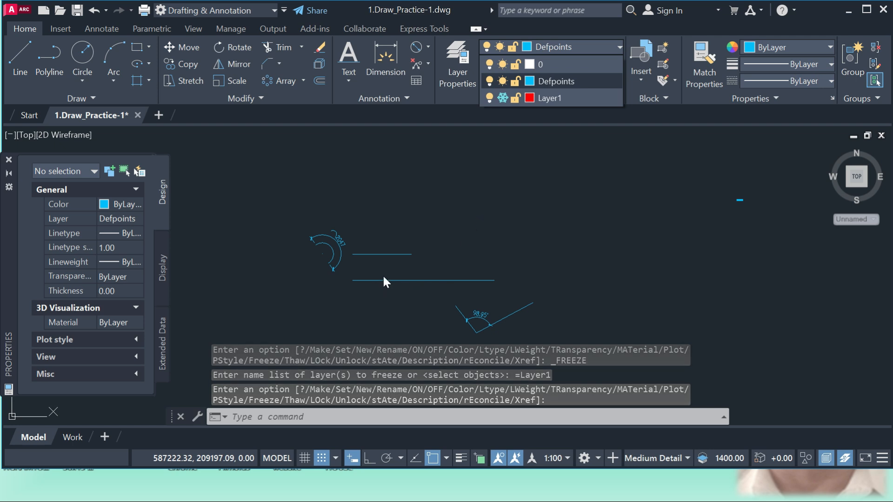
left_click(503, 98)
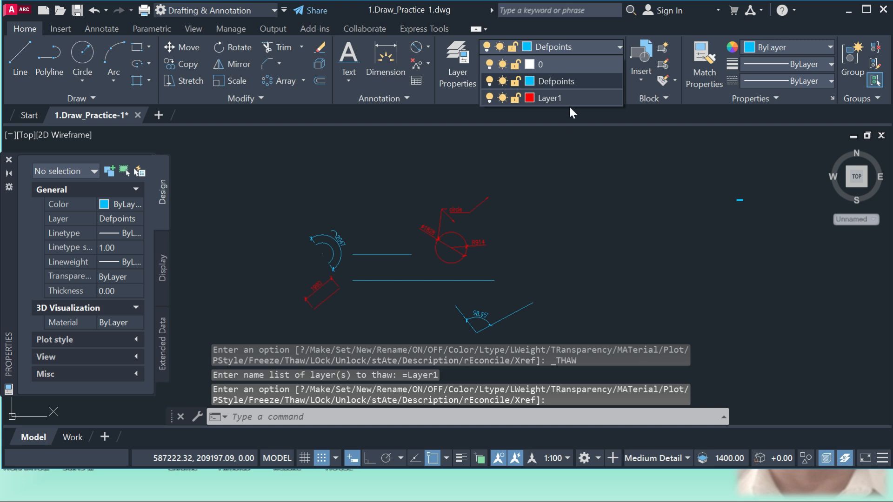
left_click(539, 110)
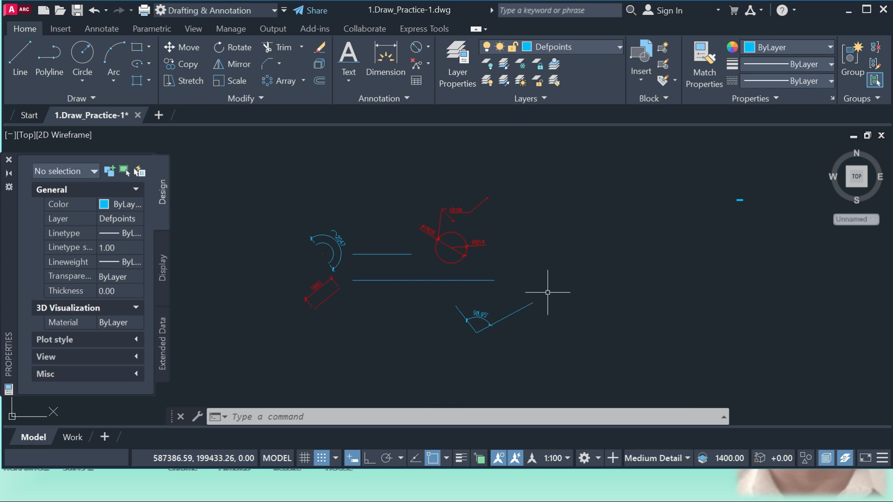
Match the properties of the red circle onto the angled polyline and dismiss the Match Properties tip.
scroll(401, 280, "down", 2)
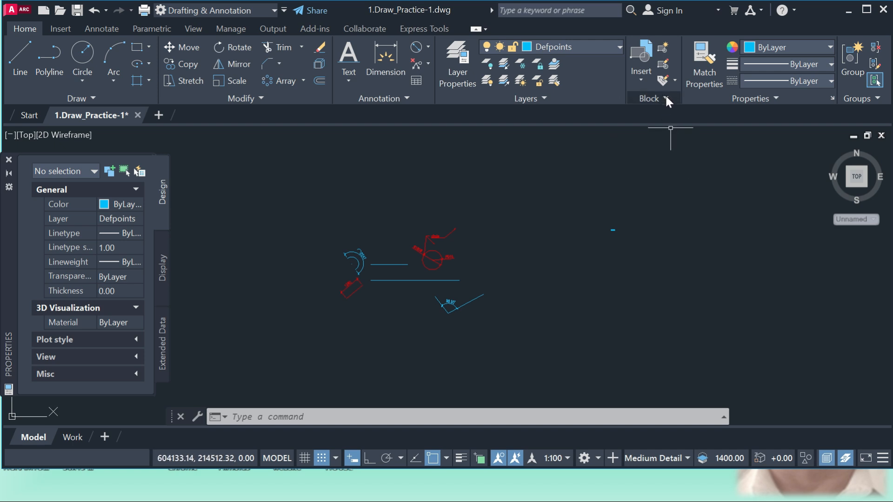
scroll(379, 278, "down", 3)
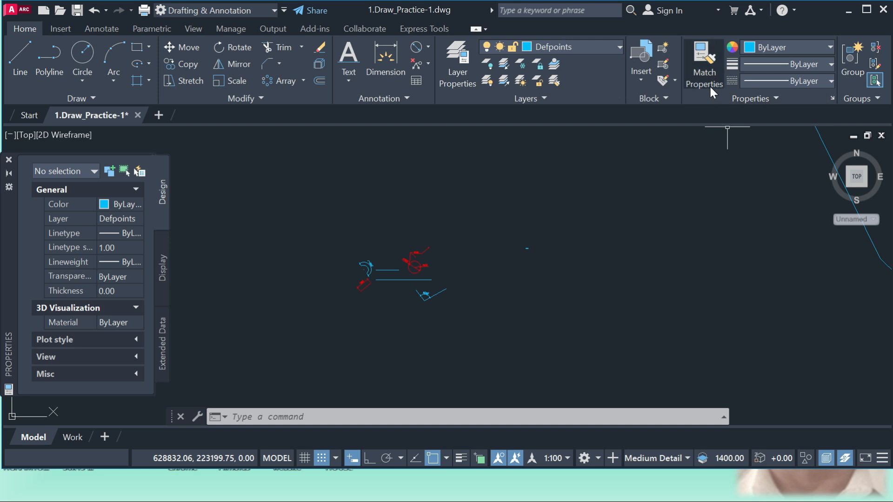
scroll(437, 305, "up", 2)
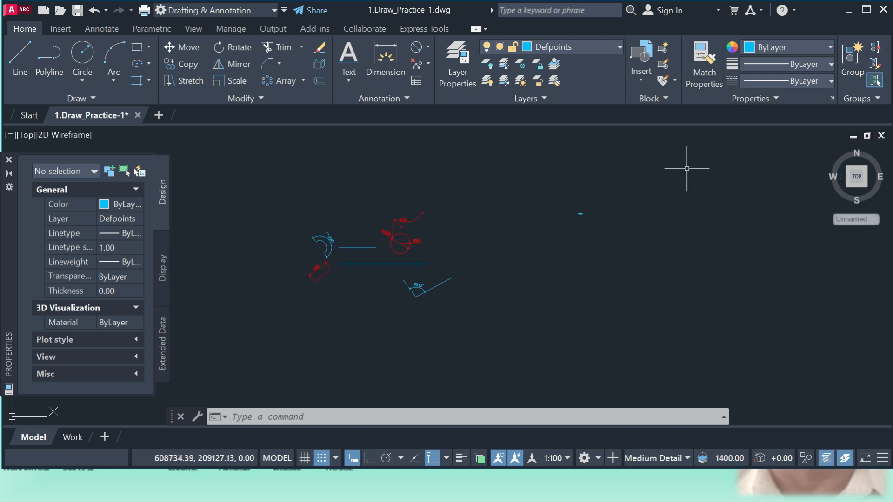
left_click(703, 57)
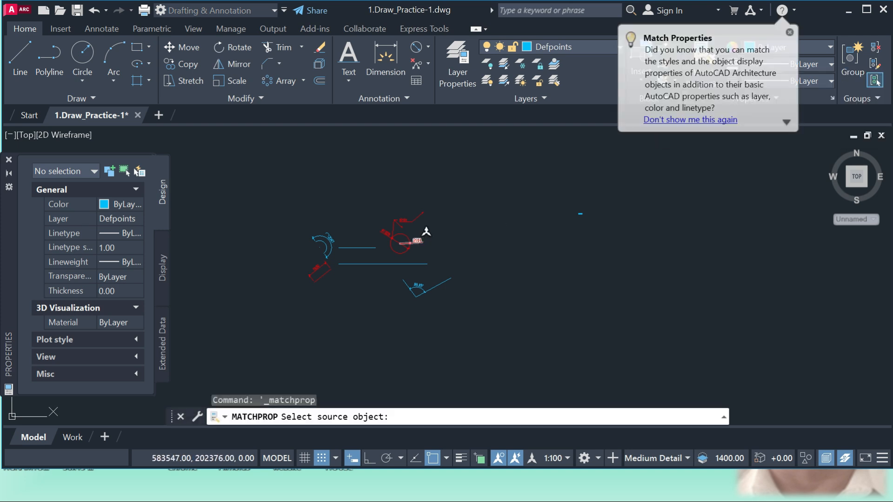
left_click(405, 236)
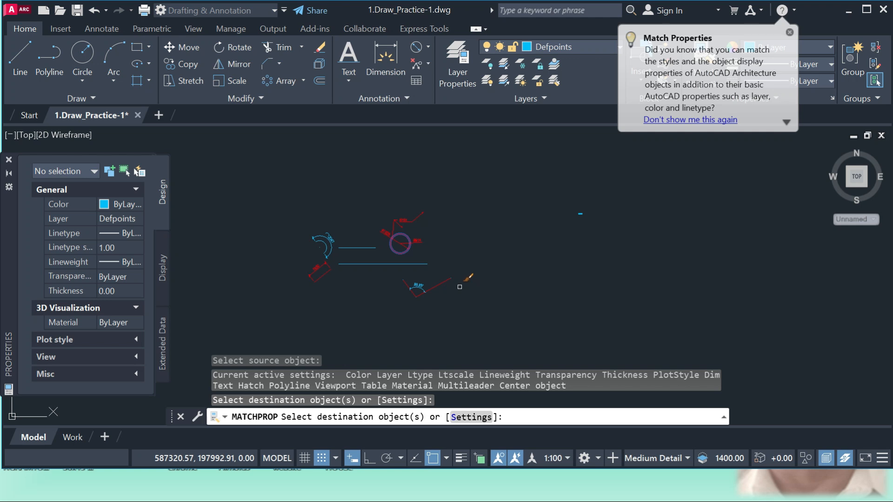
key("Escape")
scroll(430, 258, "up", 2)
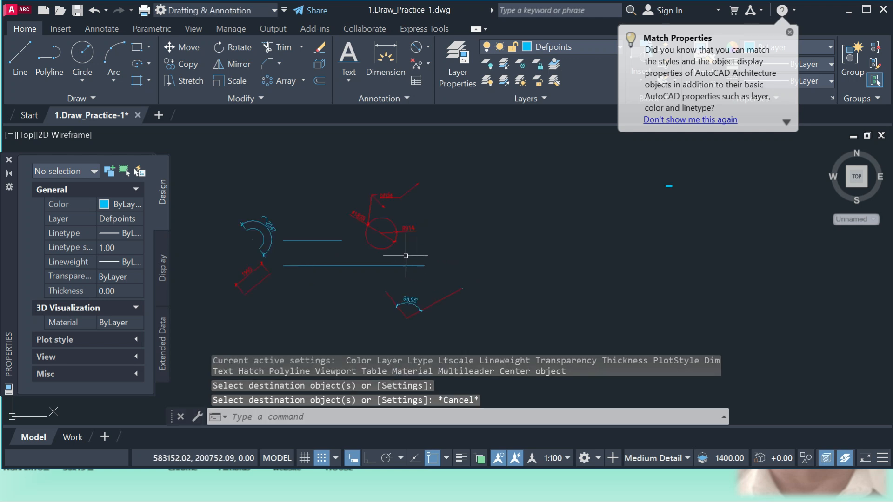
scroll(449, 309, "up", 2)
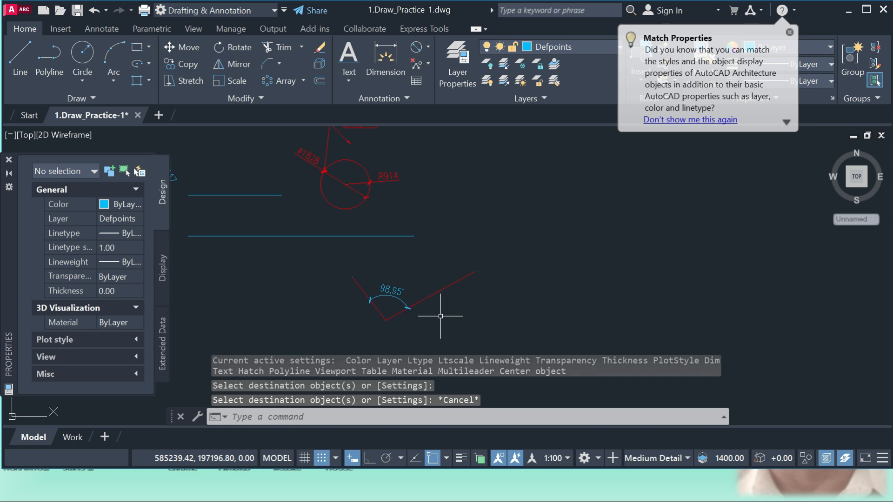
left_click(789, 32)
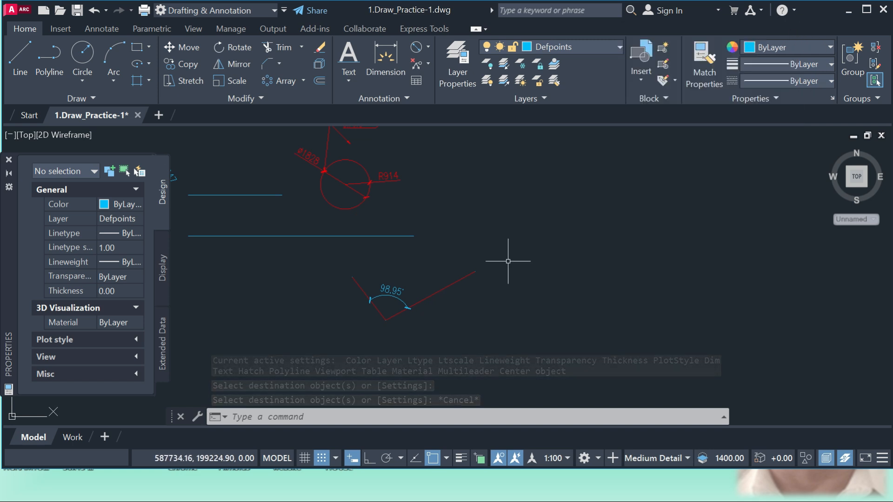
Match the properties of the circle's radius dimension onto the angular dimension and dismiss the tip.
scroll(499, 271, "down", 2)
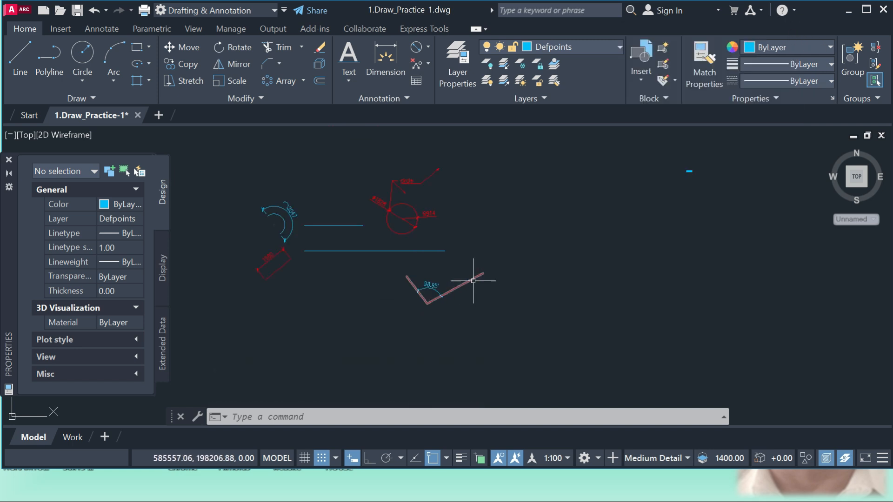
scroll(440, 286, "up", 2)
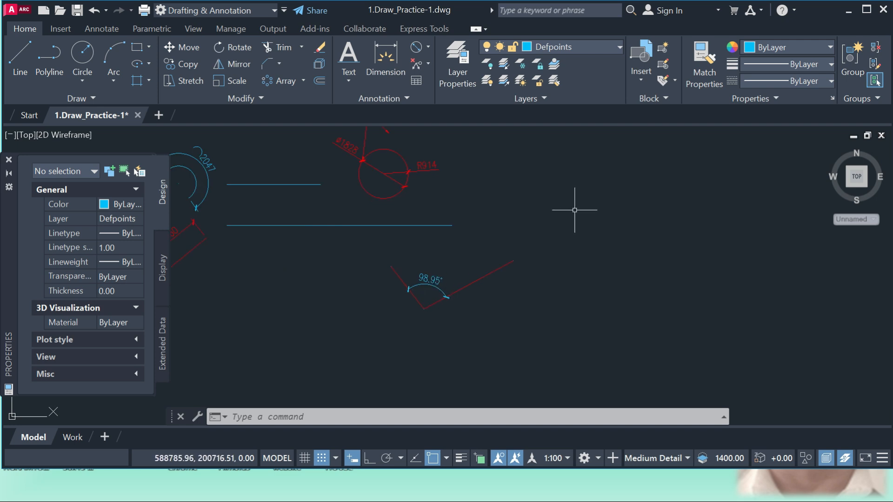
left_click(706, 71)
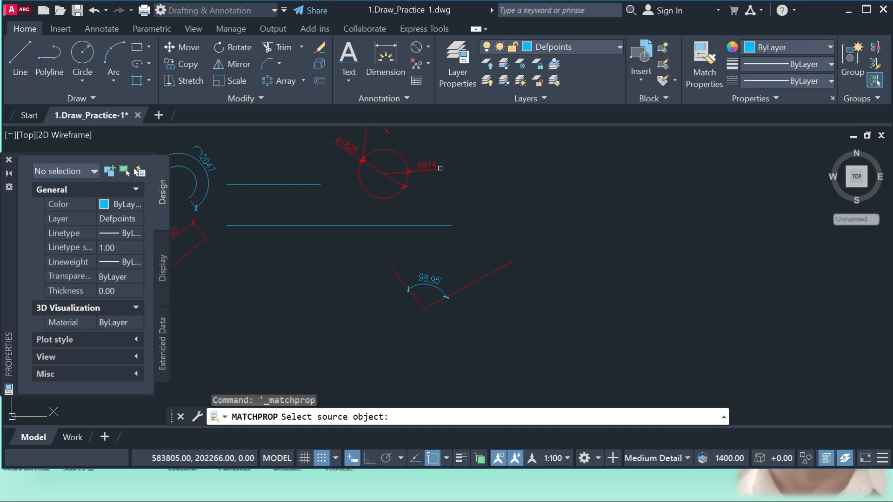
left_click(433, 165)
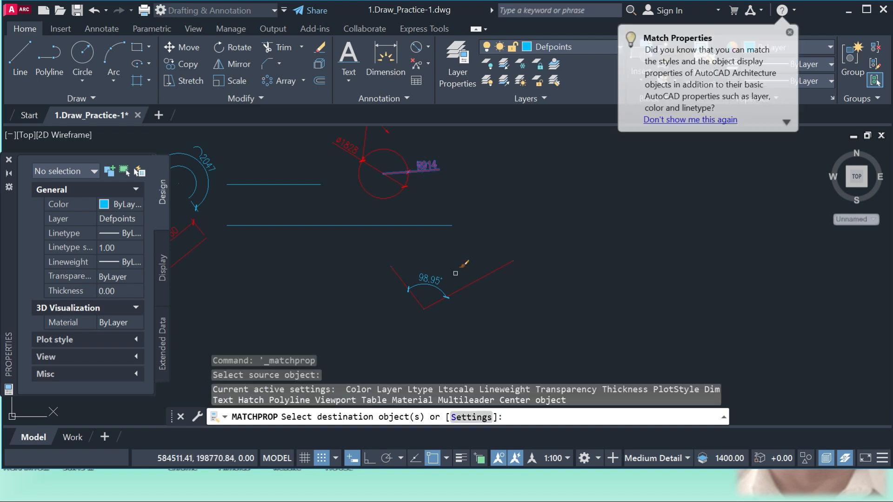
left_click(441, 288)
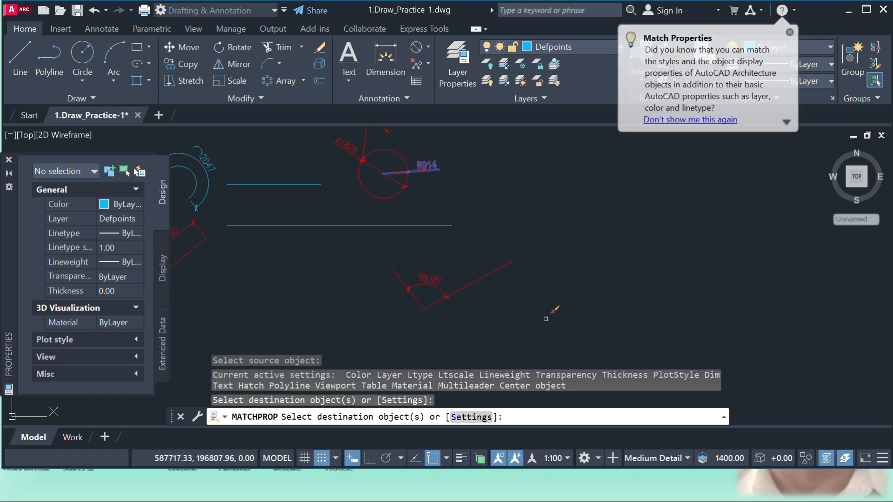
key("Escape")
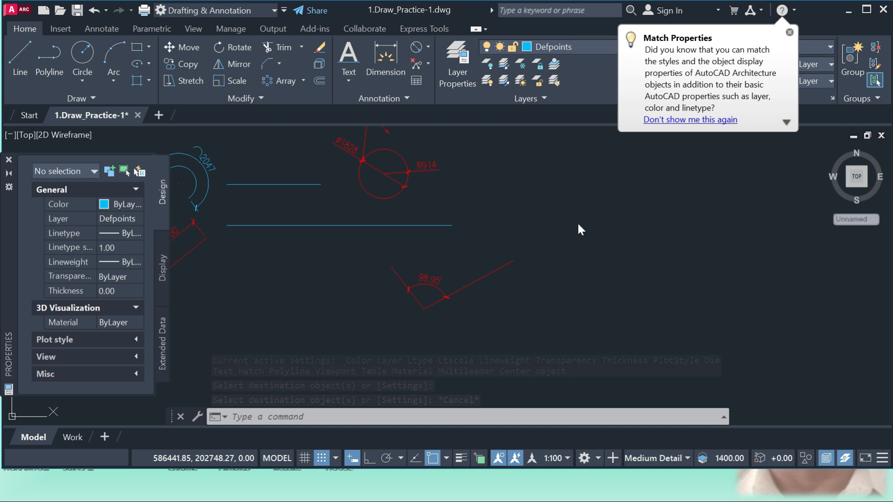
left_click(789, 33)
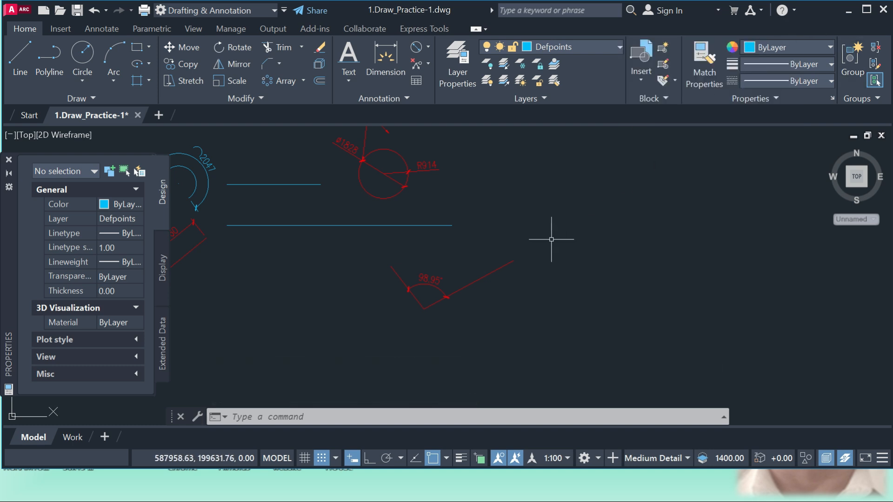
Match the properties of the arc onto the red circle.
scroll(558, 200, "down", 3)
scroll(420, 213, "up", 3)
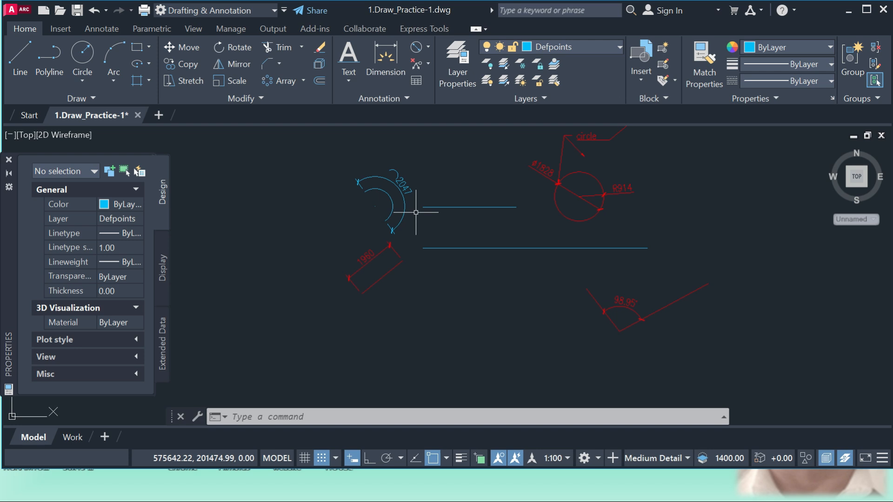
left_click(705, 65)
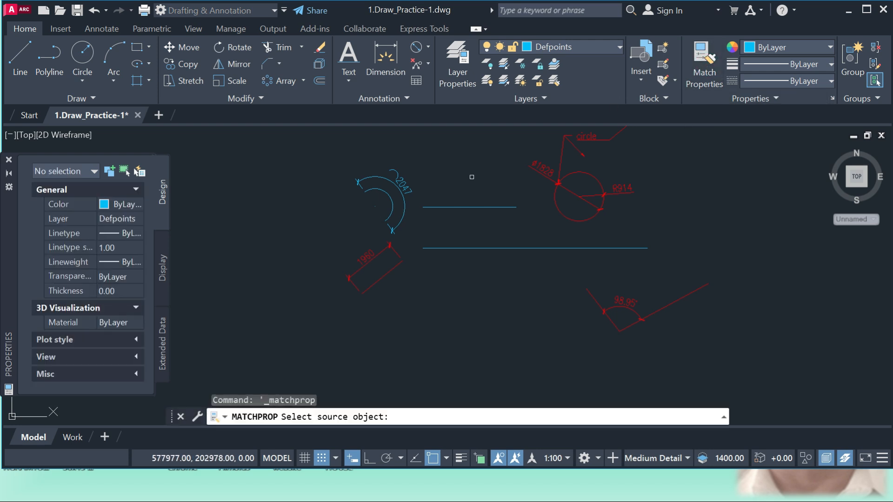
left_click(391, 212)
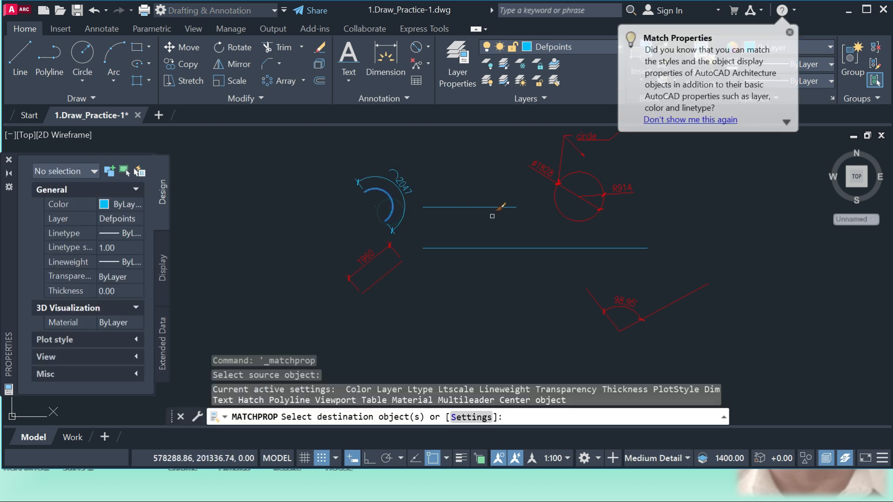
left_click(556, 204)
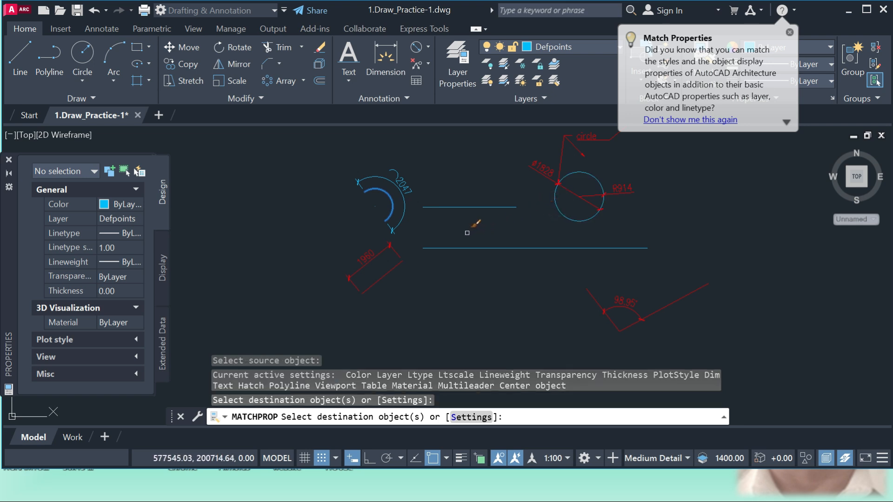
key("Return")
Dismiss the Match Properties tip and inspect the properties of the circle and the arc in turn.
scroll(465, 237, "down", 3)
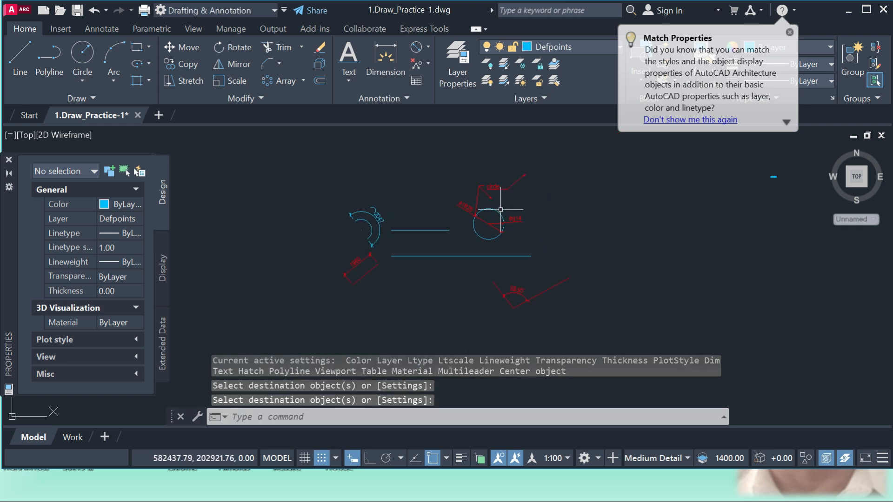
left_click(499, 211)
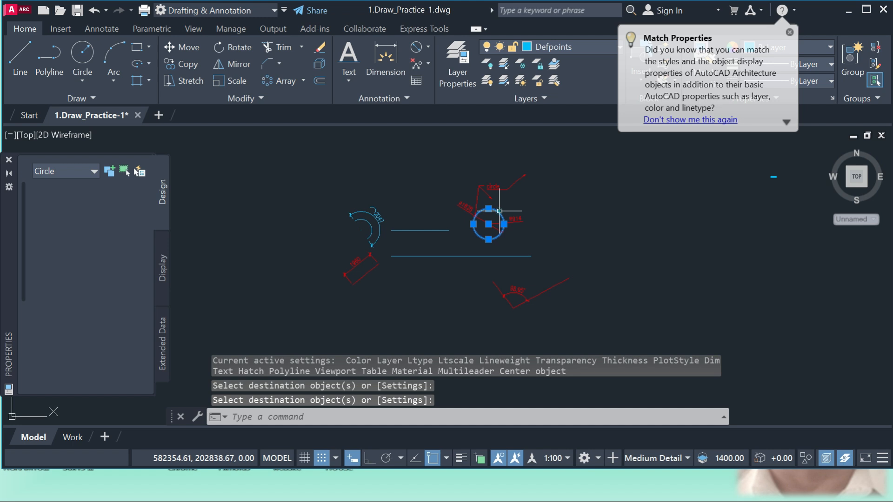
left_click(790, 32)
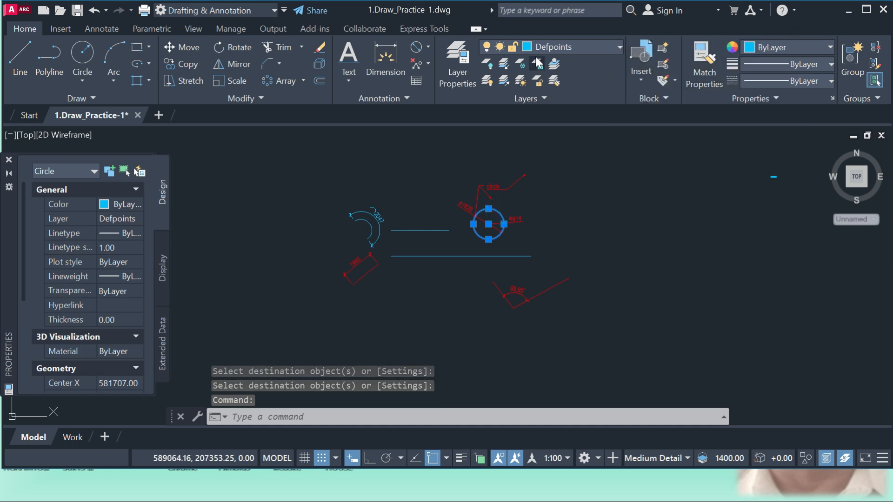
key("Escape")
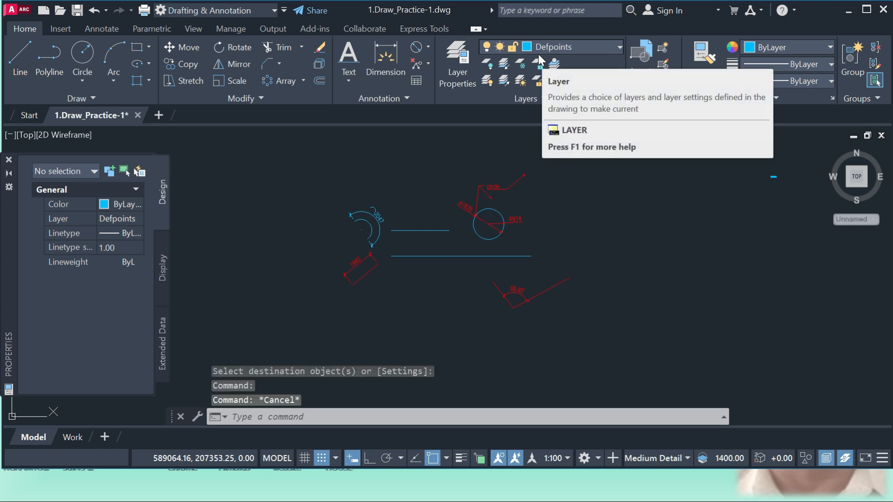
left_click(365, 226)
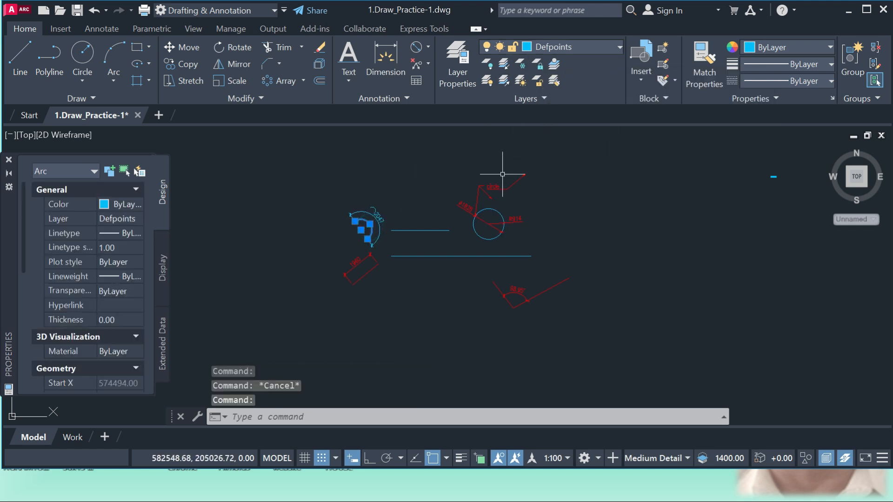
key("Escape")
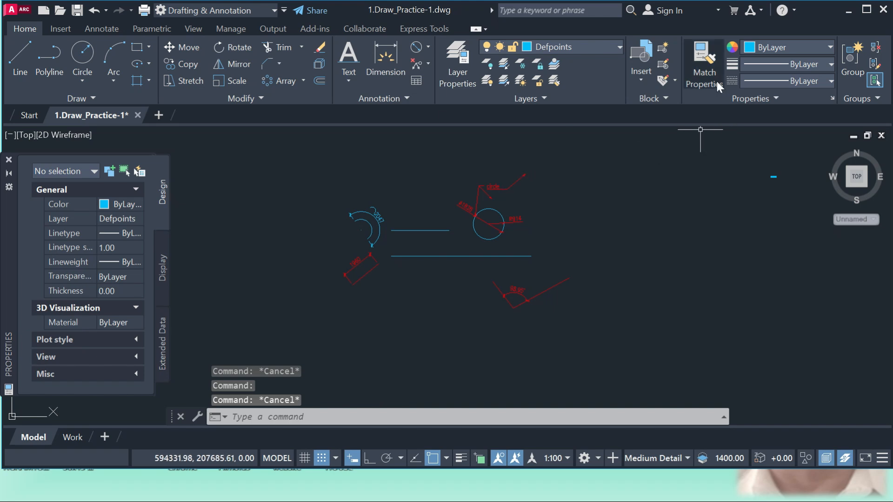
Look through the available lineweight values for objects.
left_click(827, 66)
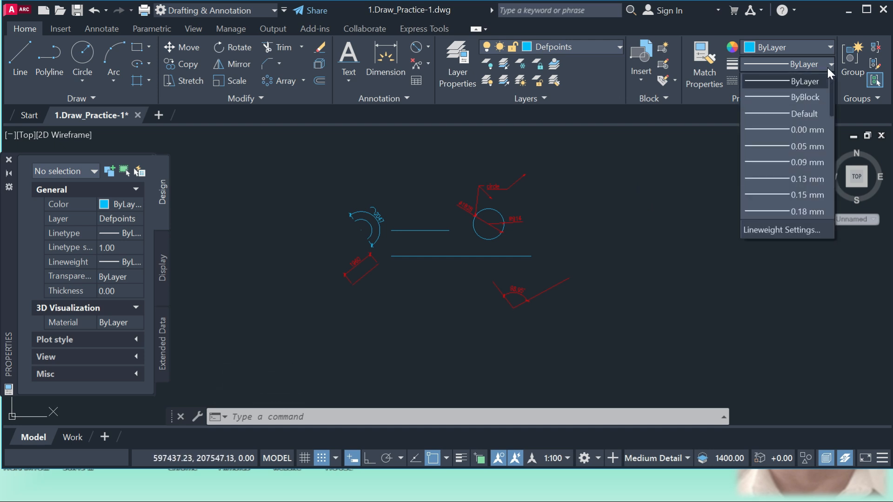
left_click(825, 66)
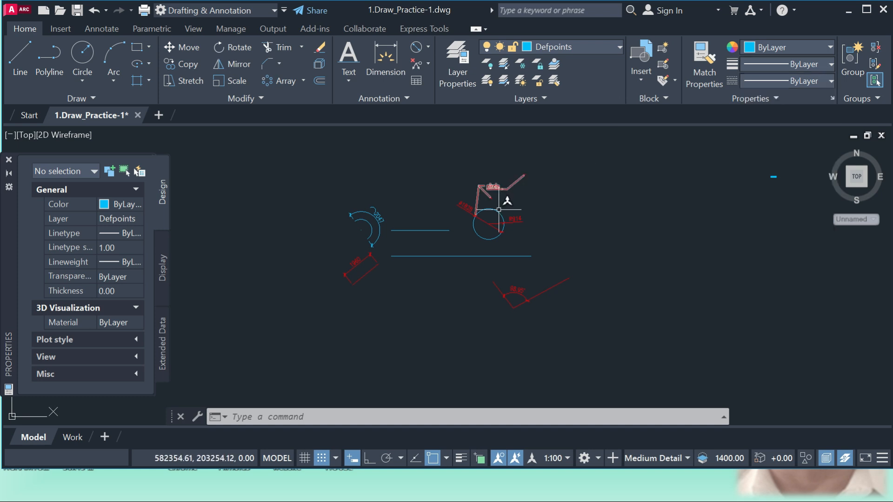
left_click(821, 62)
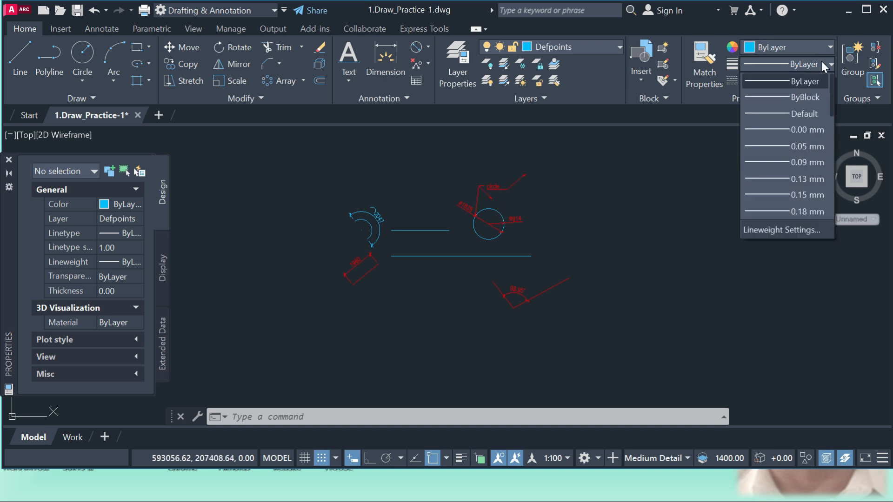
scroll(789, 219, "down", 1)
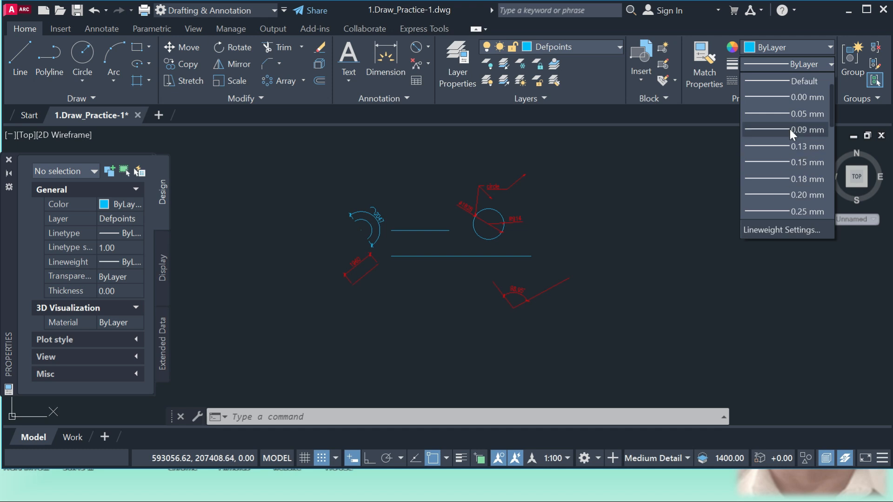
scroll(795, 177, "down", 2)
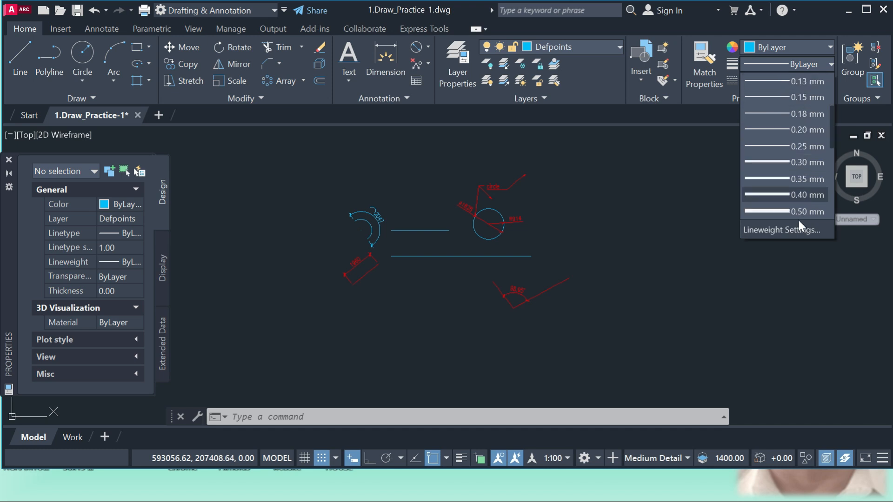
scroll(775, 218, "down", 1)
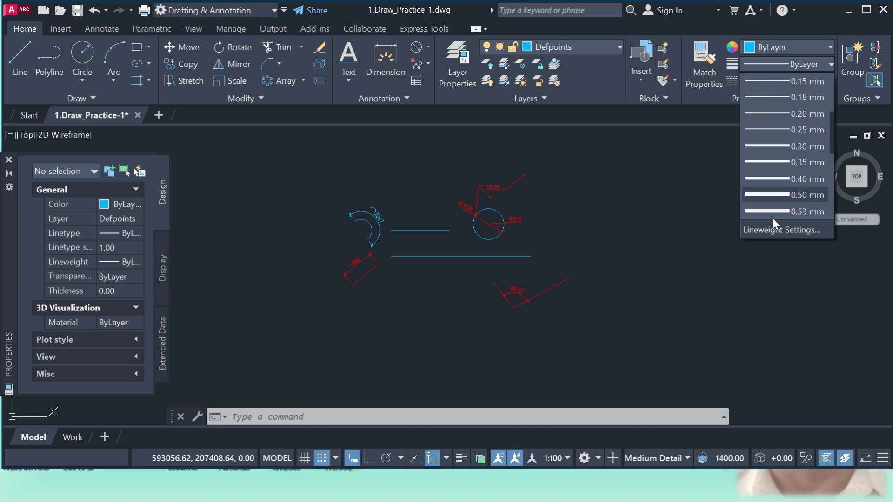
left_click(525, 259)
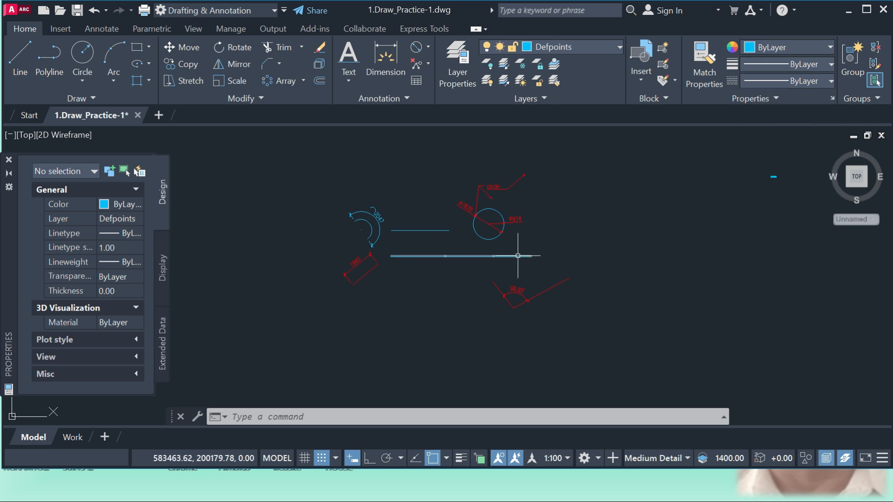
Set the lineweight of the long horizontal polyline below the circle to 0.50 mm.
left_click(517, 256)
left_click(765, 65)
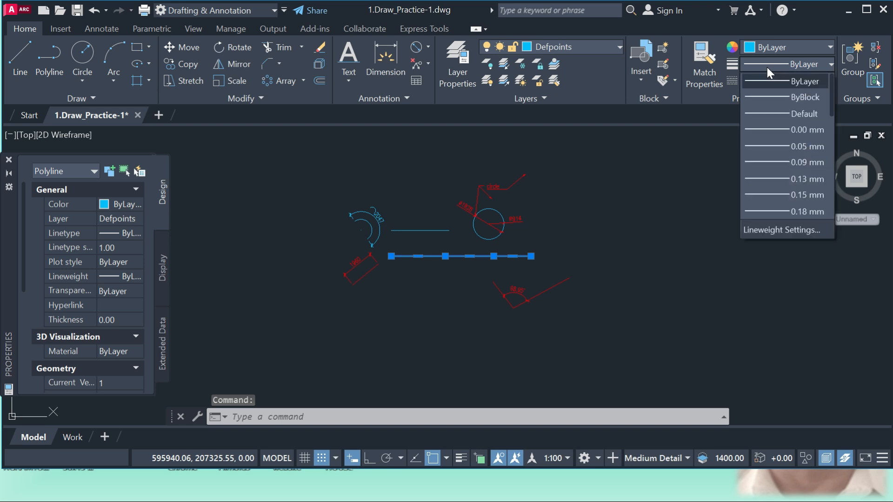
scroll(801, 175, "down", 2)
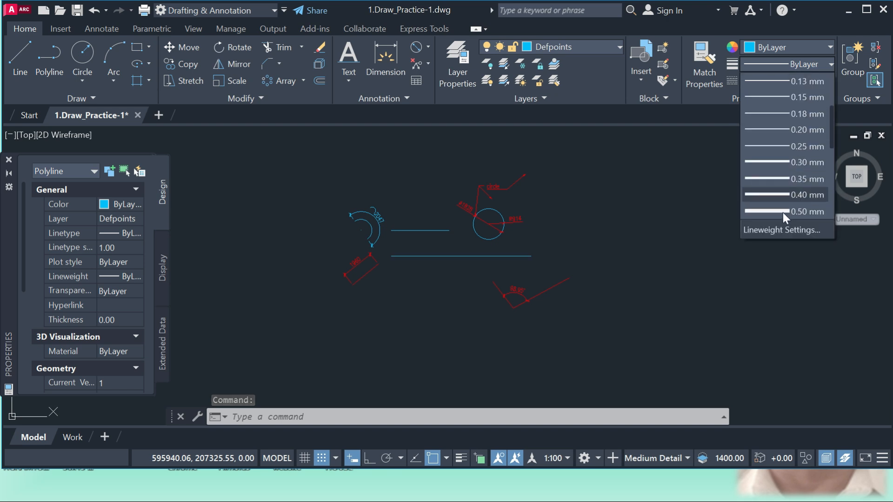
left_click(782, 212)
scroll(485, 256, "up", 4)
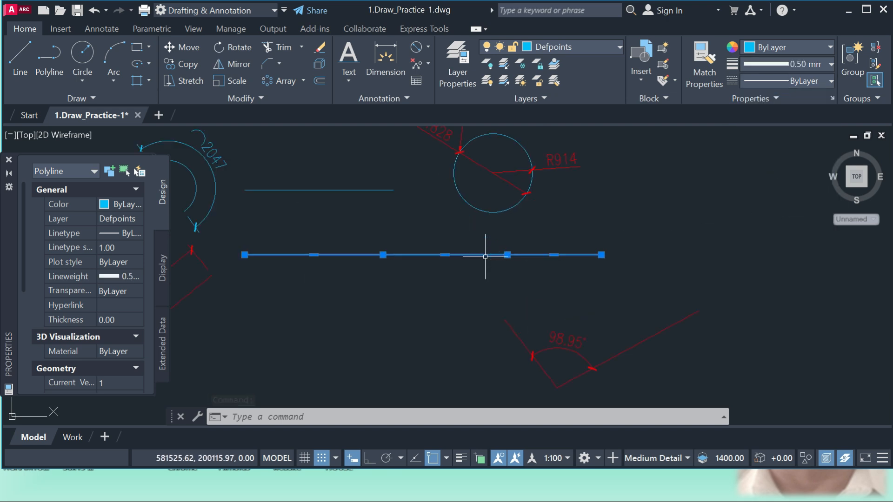
key("Escape")
Turn on lineweight display by setting LWDISPLAY to 1.
scroll(496, 263, "down", 2)
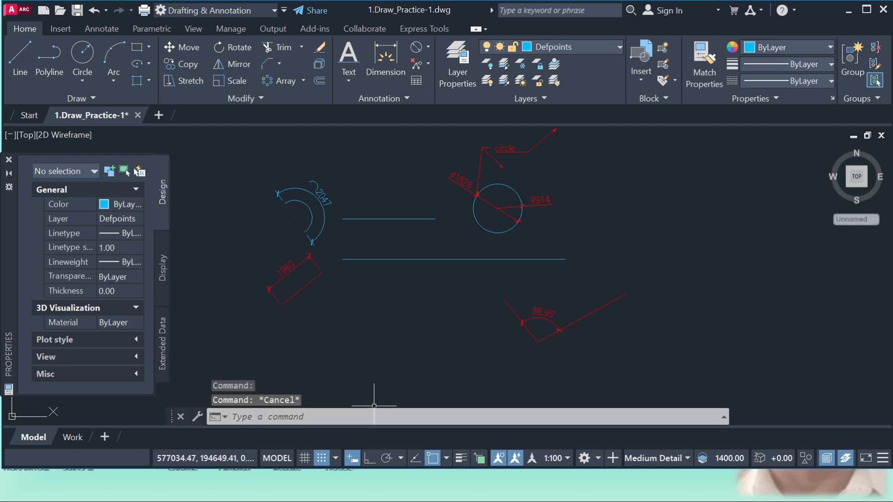
type("LW")
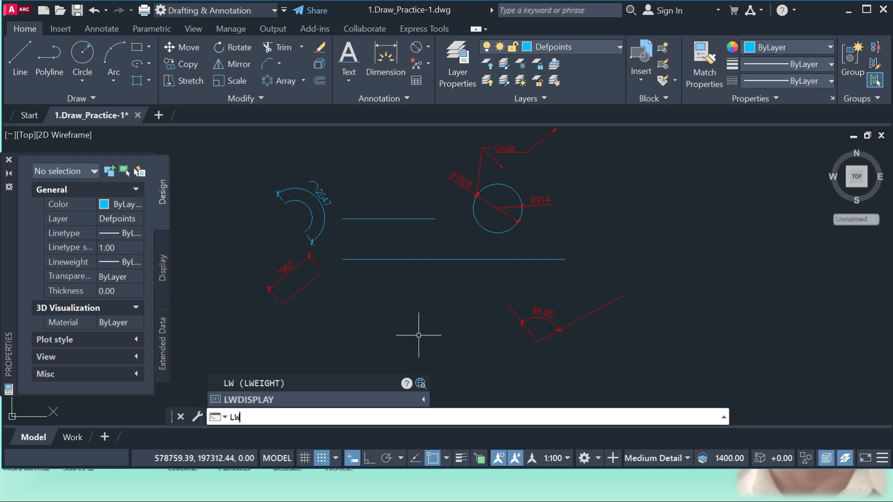
left_click(263, 401)
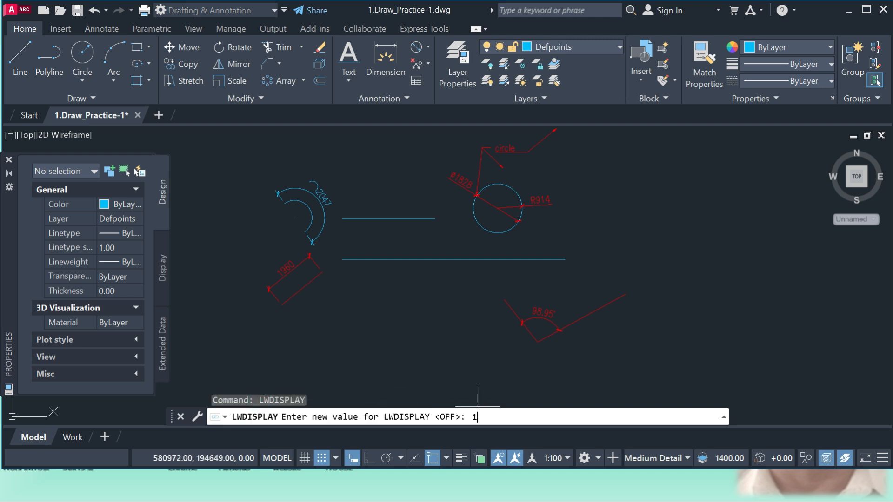
type("1")
key("Return")
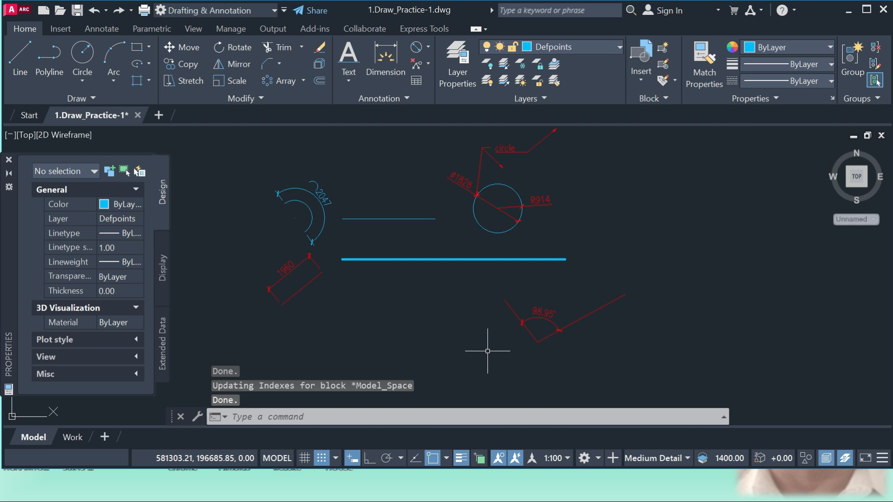
Change the linetype of the thick horizontal polyline to HIDDEN2 and deselect it.
scroll(538, 251, "up", 2)
scroll(548, 284, "up", 2)
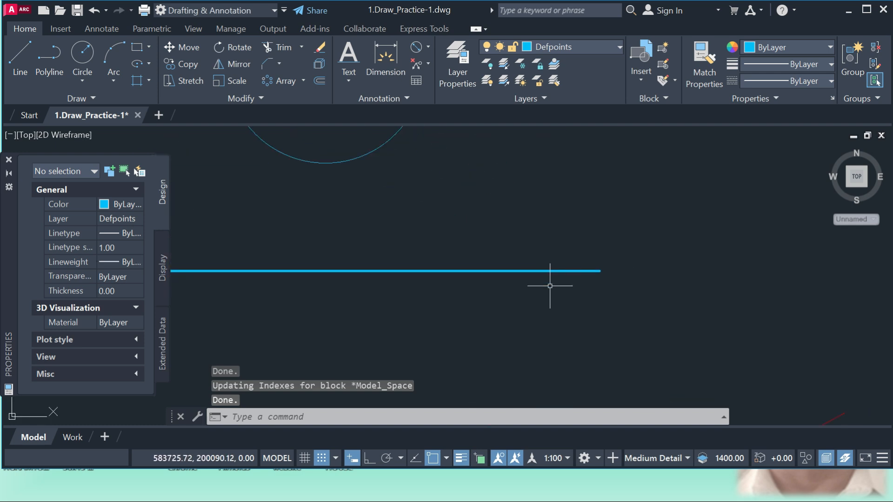
left_click(564, 294)
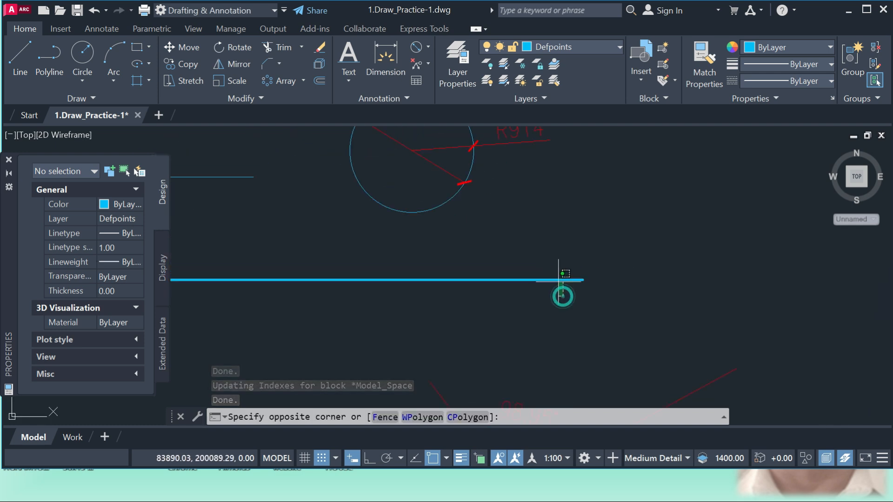
left_click(548, 258)
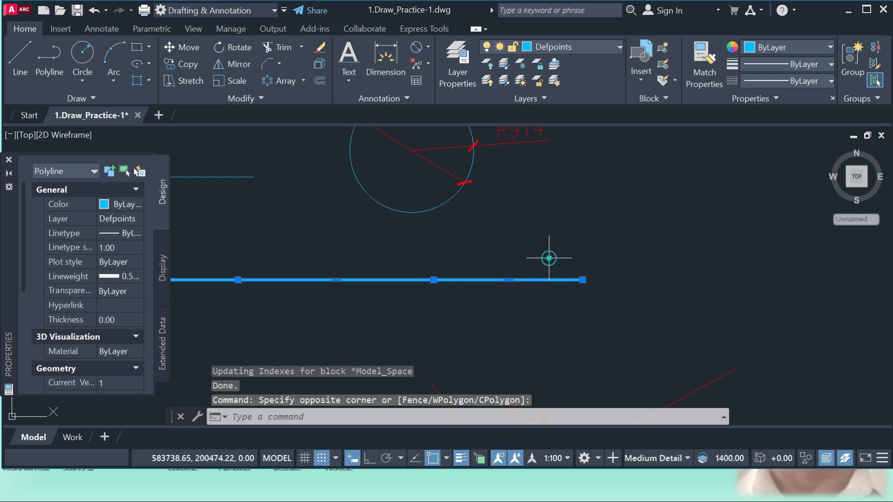
left_click(804, 79)
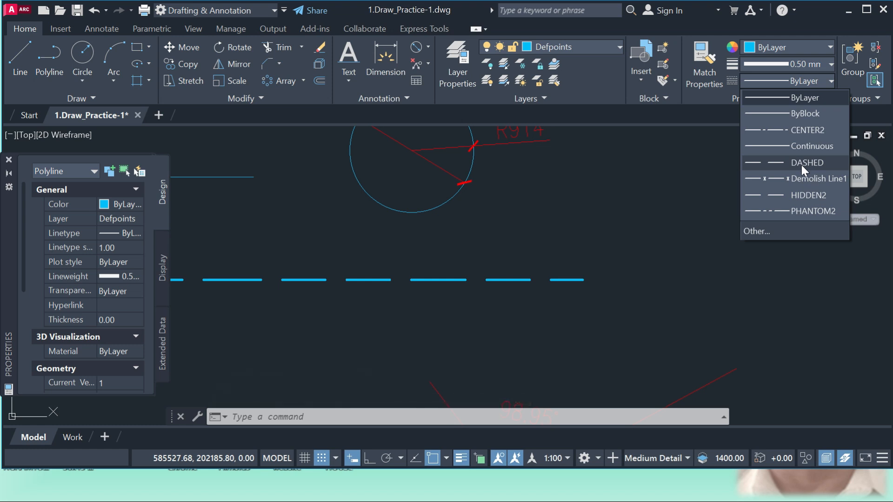
left_click(797, 194)
scroll(538, 319, "down", 2)
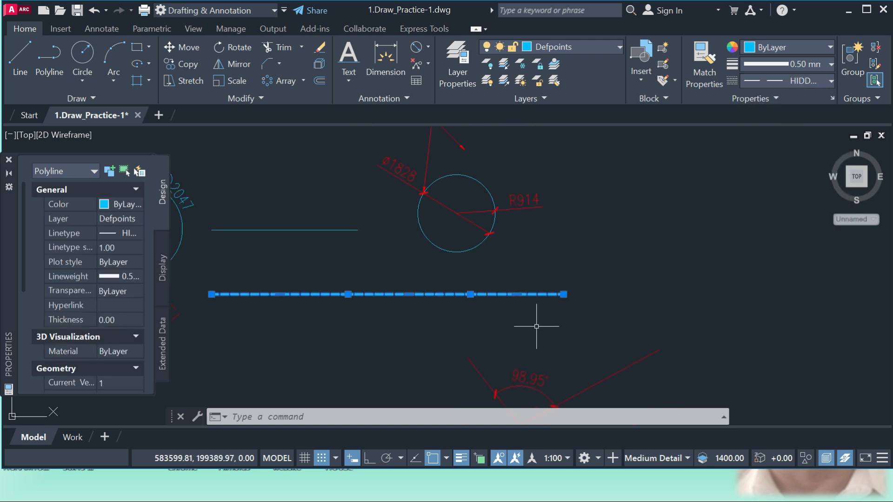
left_click(544, 320)
key("Escape")
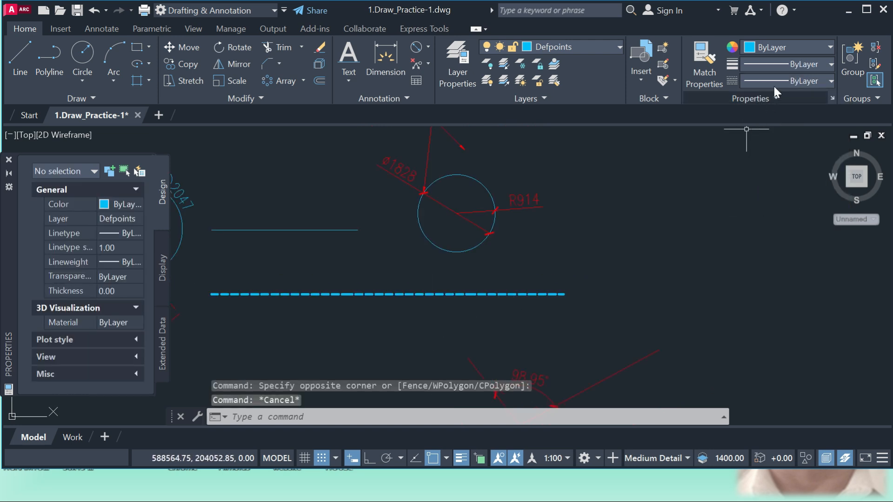
left_click(785, 80)
left_click(785, 80)
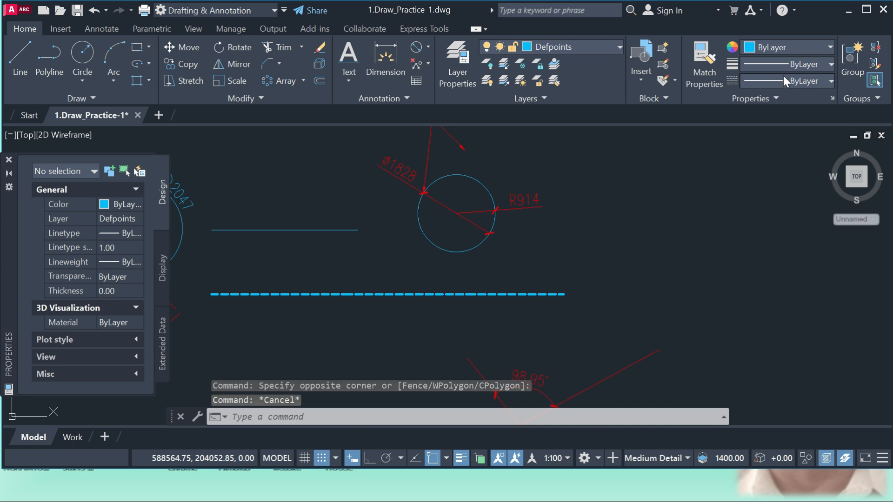
left_click(777, 63)
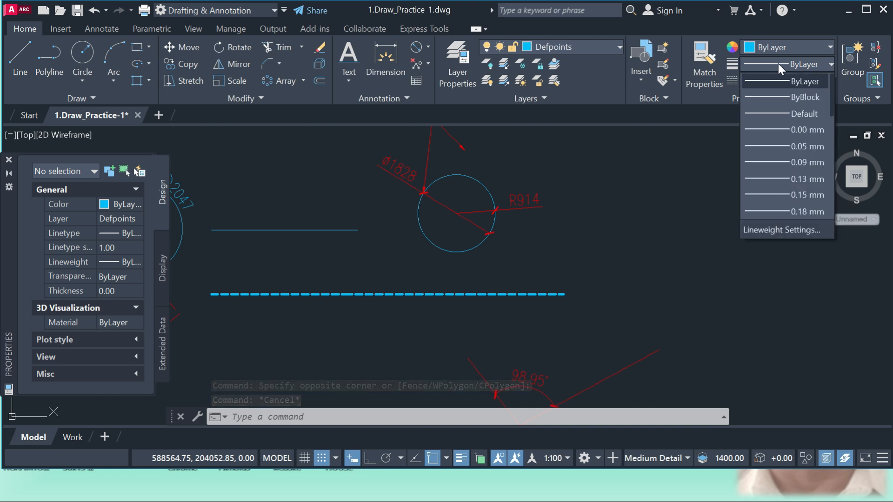
left_click(778, 64)
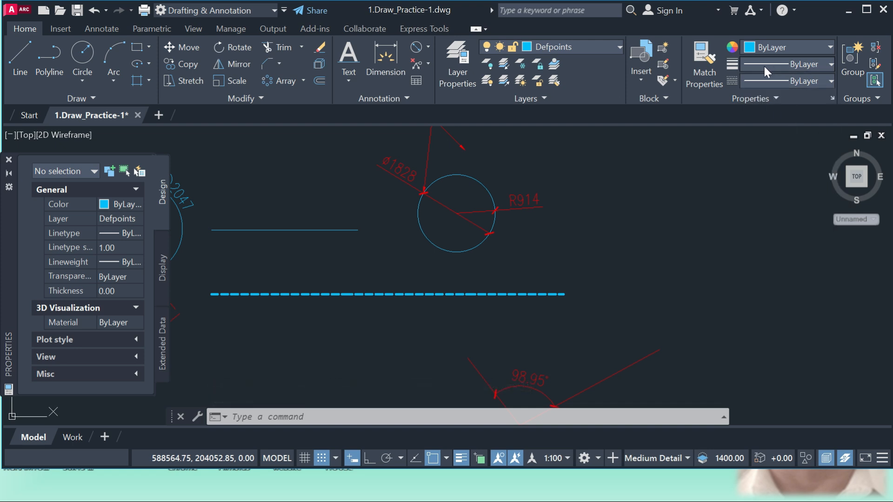
scroll(557, 260, "down", 4)
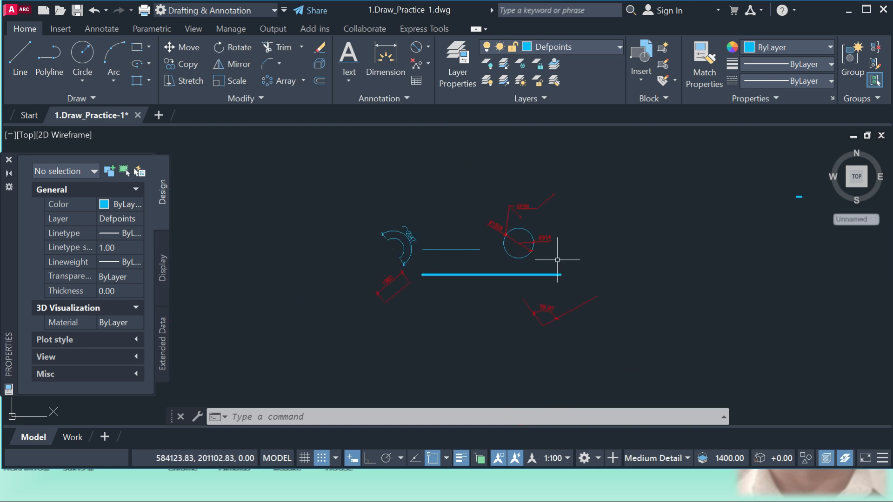
scroll(447, 200, "down", 2)
scroll(564, 249, "up", 2)
key("Escape")
key("Escape")
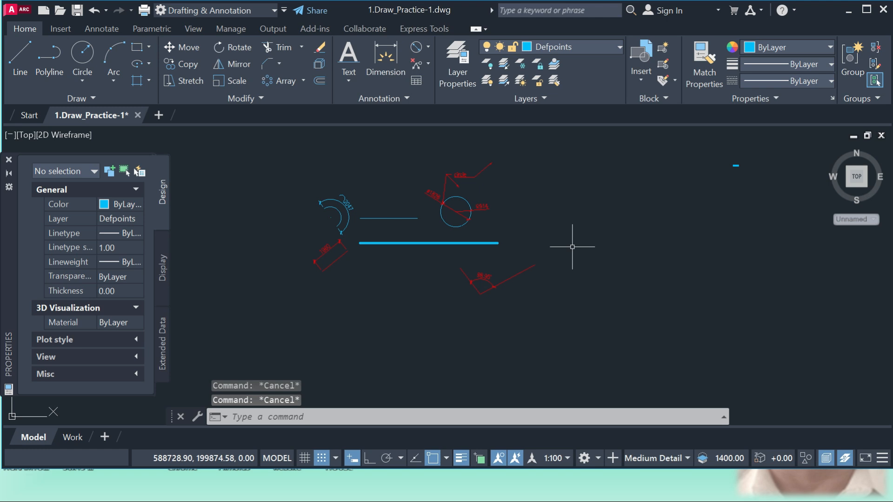
Combine all the sample shapes, lines and dimensions around the circle into one group.
left_click(591, 326)
left_click(294, 152)
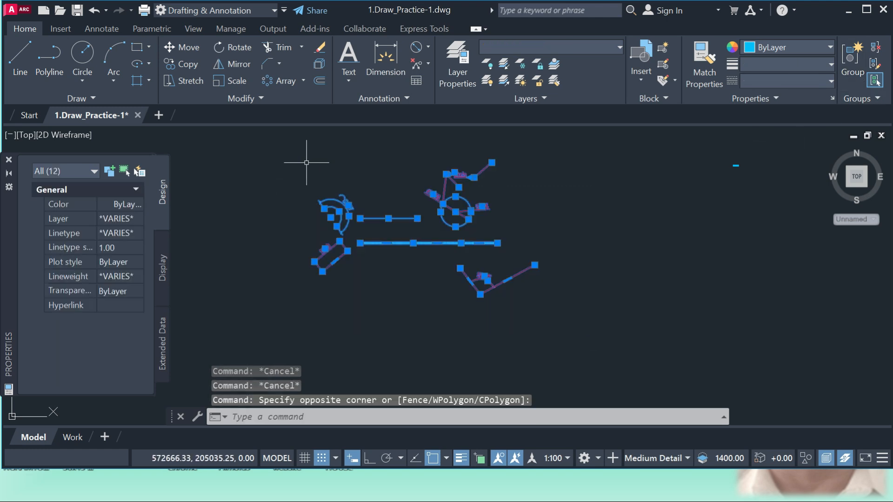
left_click(848, 62)
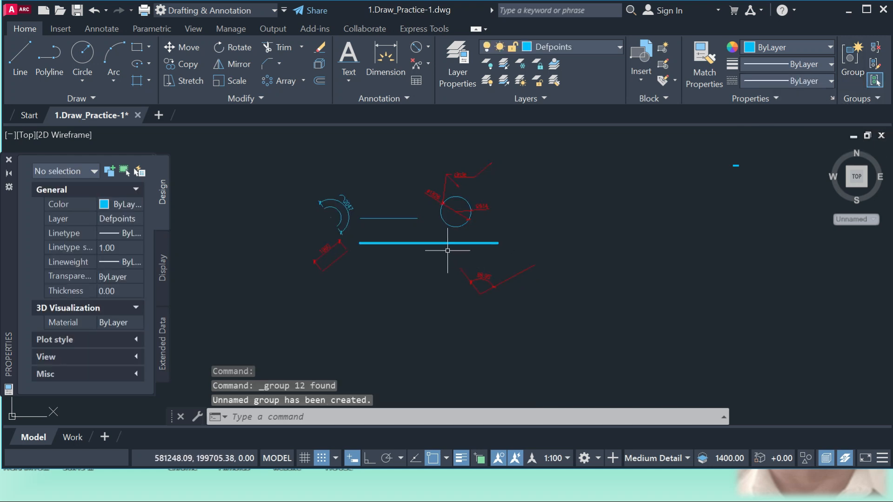
Ungroup the grouped sample objects and check that the circle can be selected on its own.
left_click(489, 281)
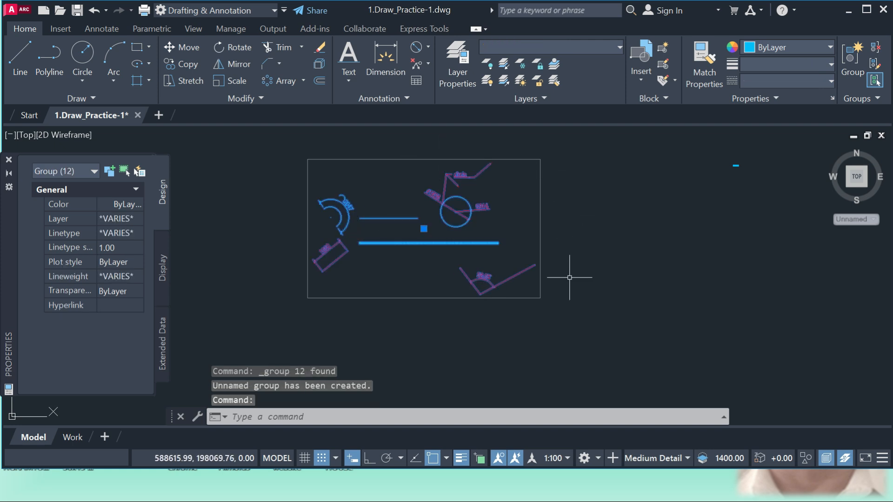
right_click(521, 207)
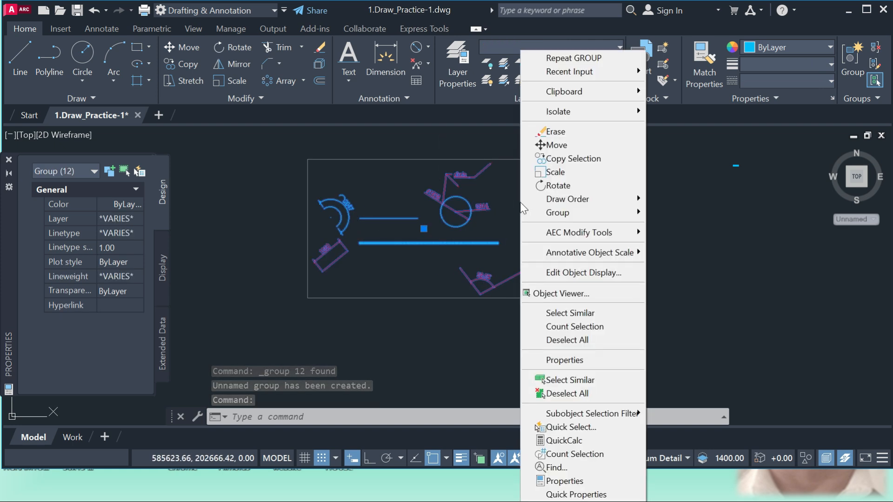
mouse_move(581, 212)
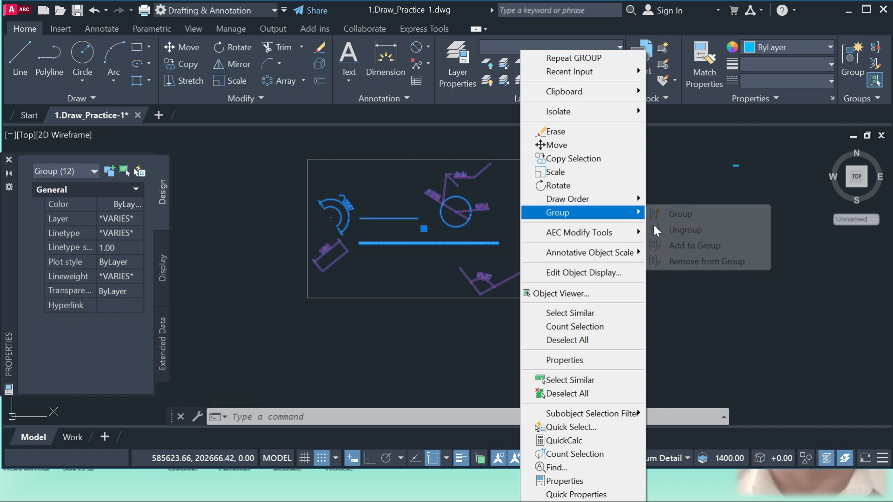
left_click(786, 147)
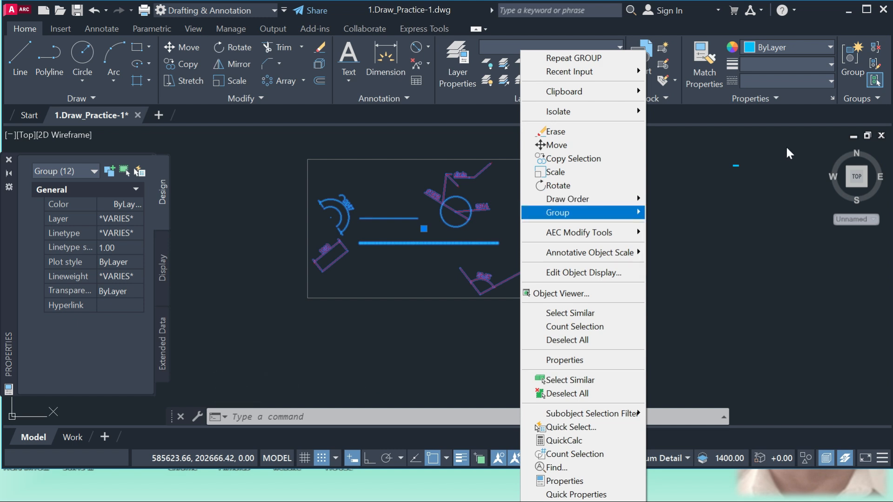
left_click(711, 151)
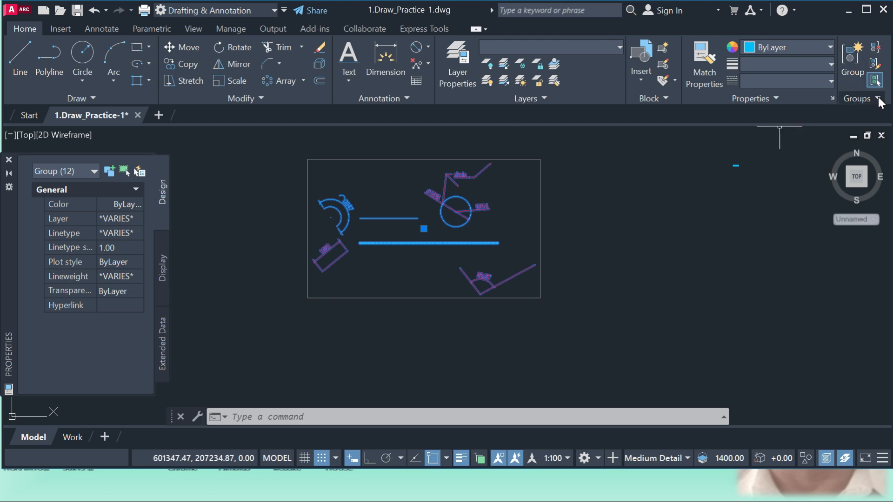
left_click(876, 48)
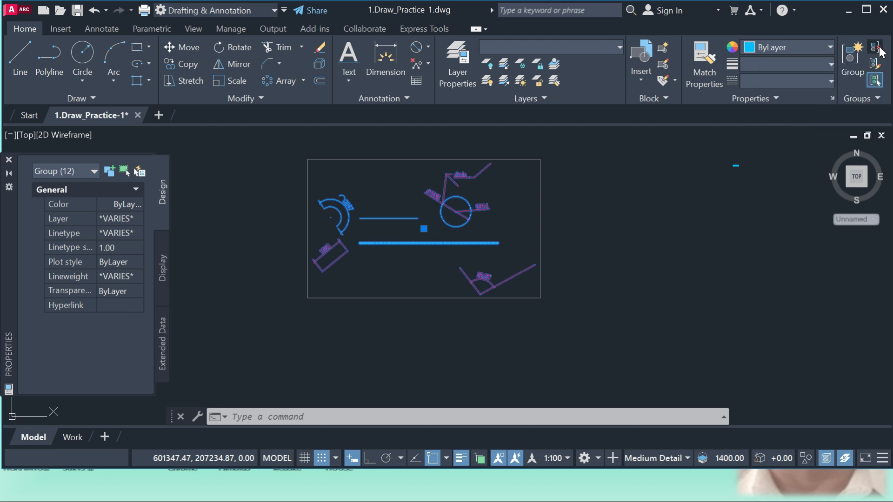
left_click(456, 197)
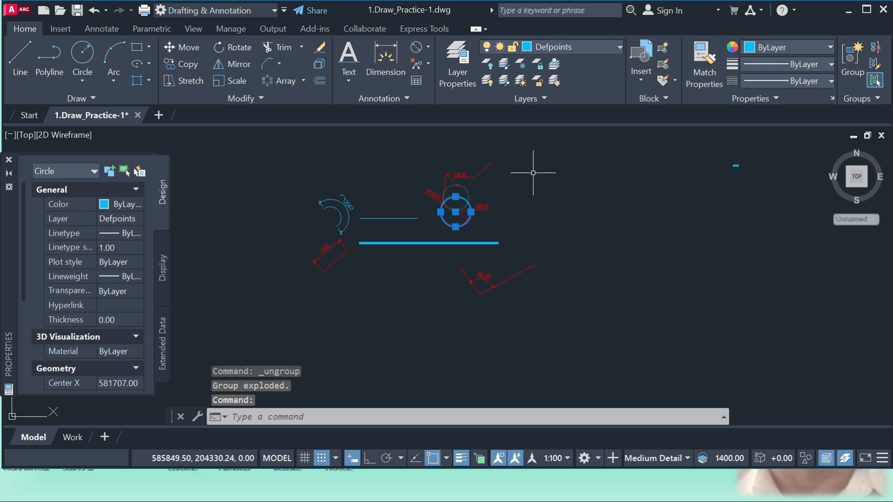
key("Escape")
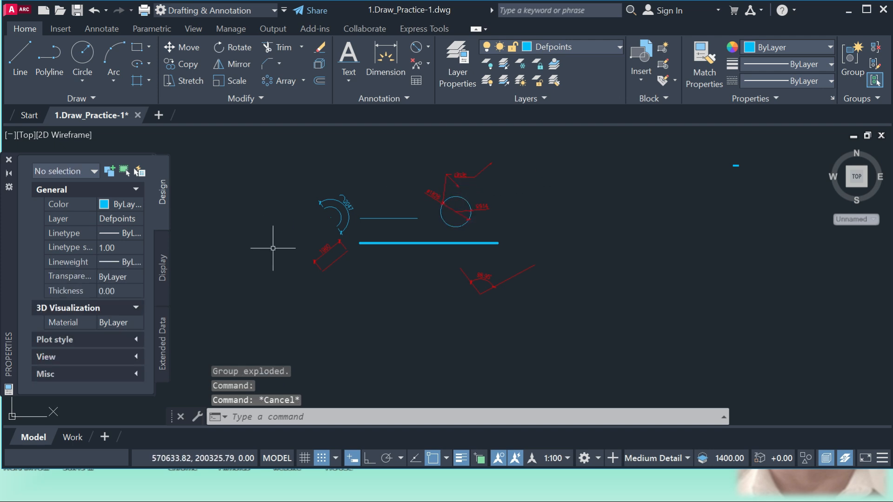
Review the block insertion, annotation and drafting tools, including the current text, dimension, multileader and table styles.
scroll(378, 281, "down", 2)
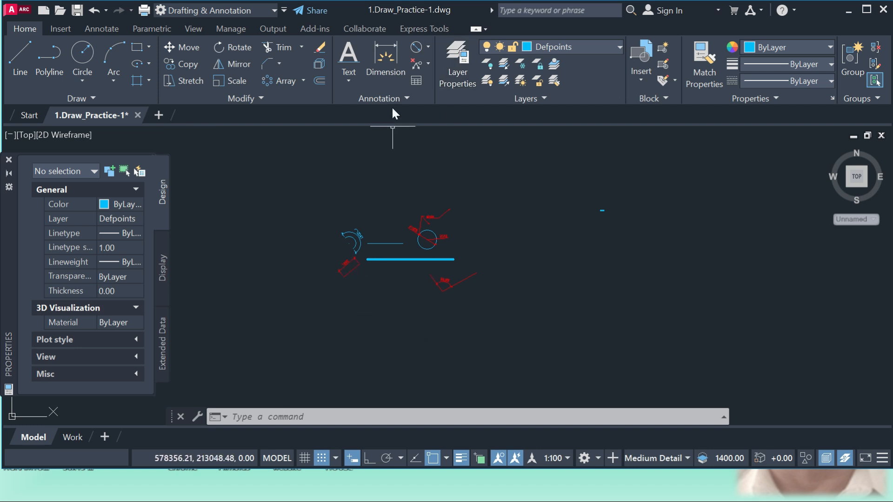
left_click(61, 29)
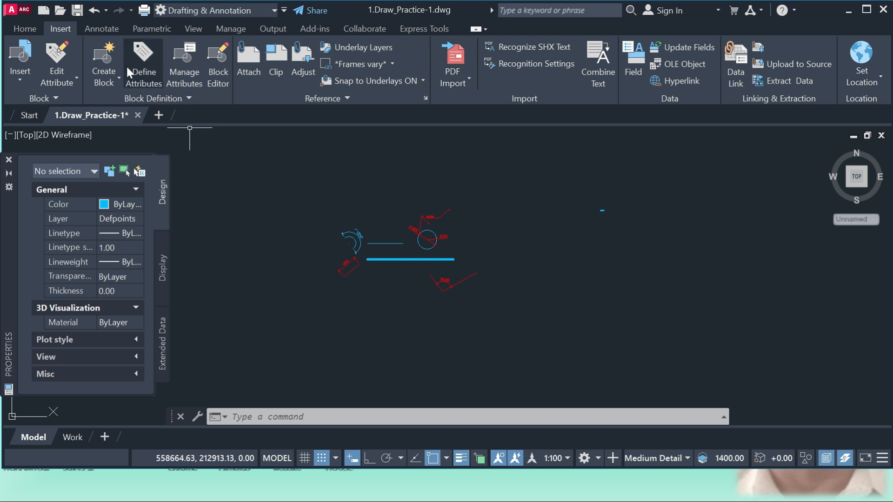
left_click(103, 29)
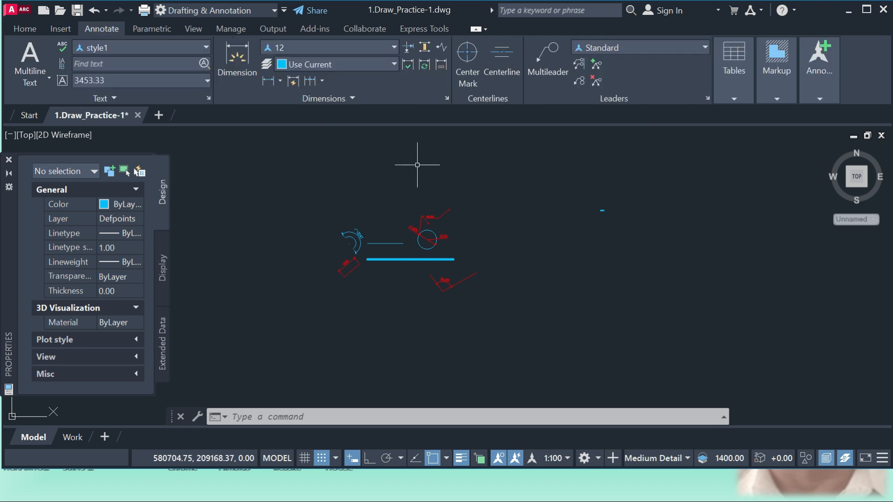
left_click(26, 29)
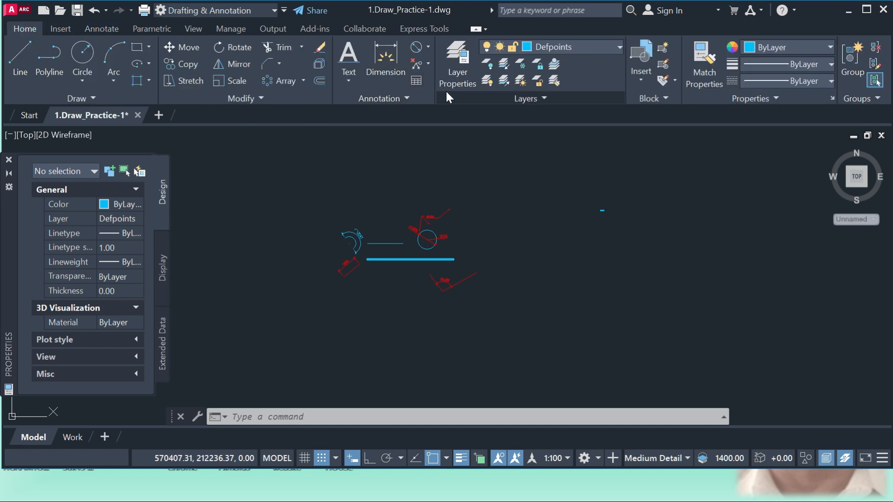
left_click(111, 29)
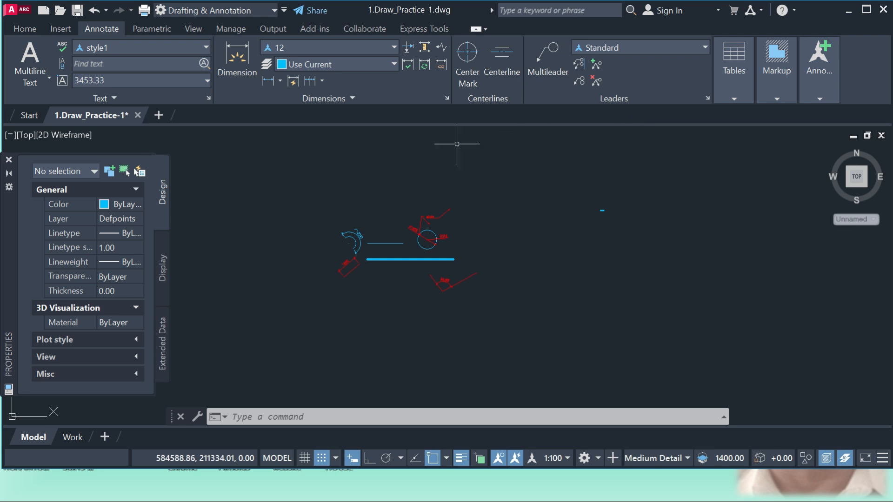
left_click(25, 28)
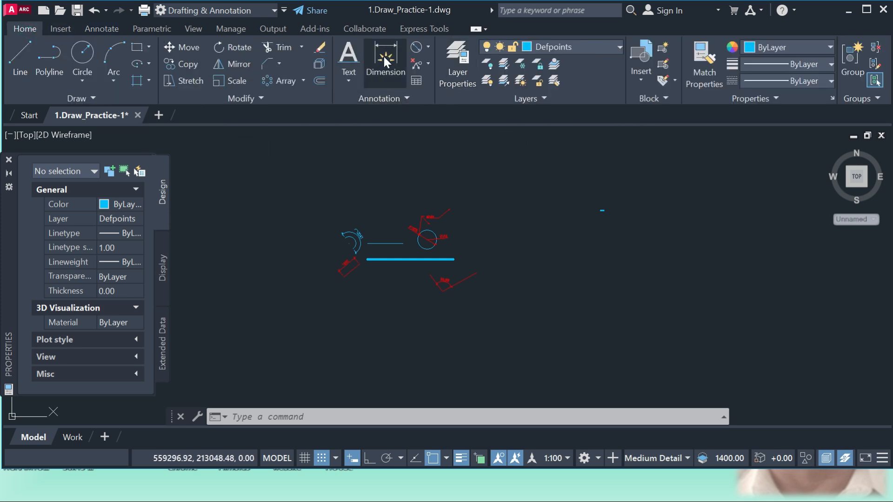
left_click(404, 98)
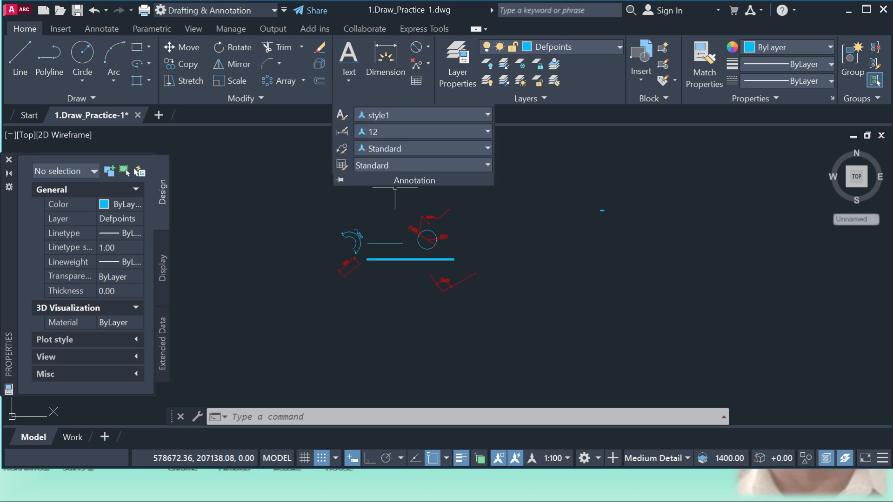
left_click(303, 163)
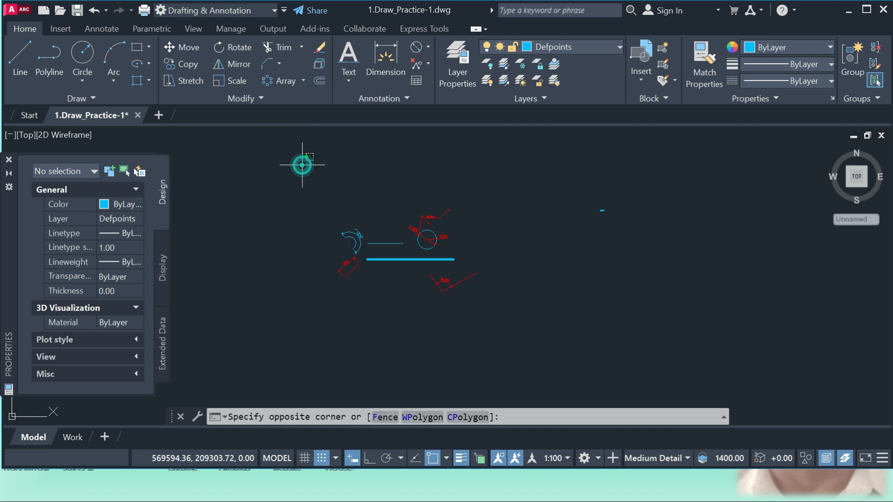
left_click(213, 128)
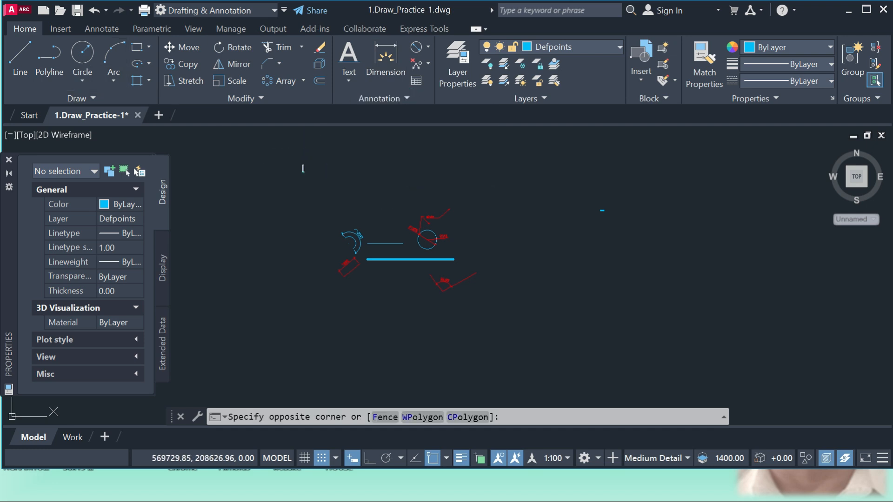
left_click(102, 30)
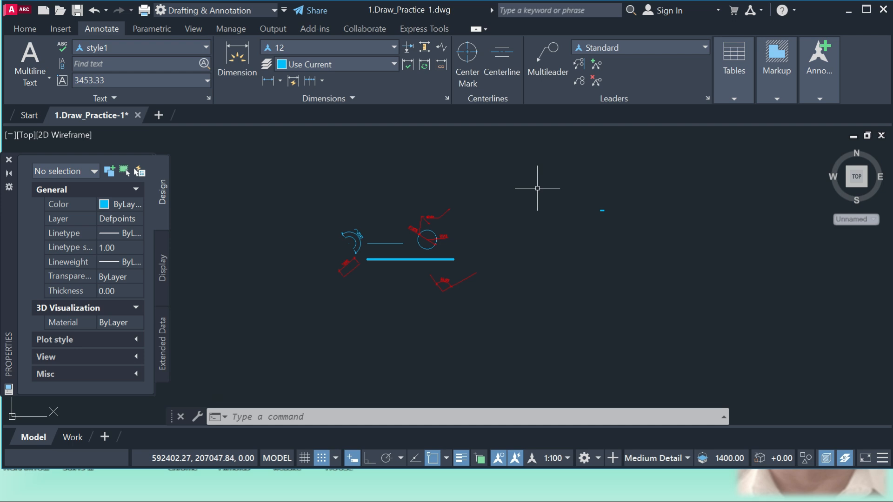
Examine the parametric constraint, view, management, plotting, add-in and collaboration tools, including the formats offered for export.
left_click(157, 29)
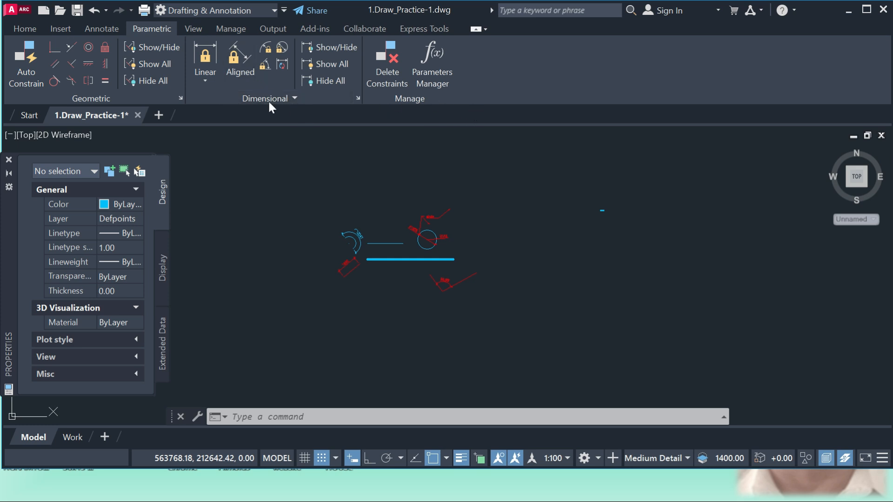
left_click(194, 28)
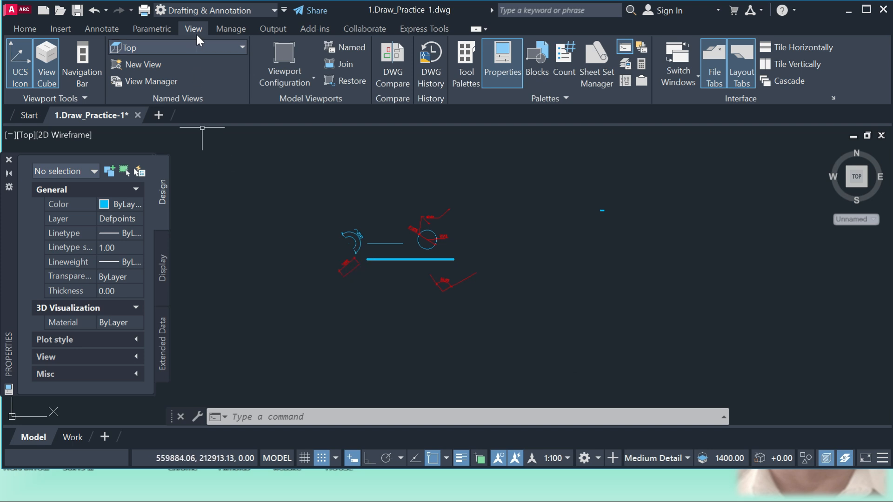
left_click(230, 31)
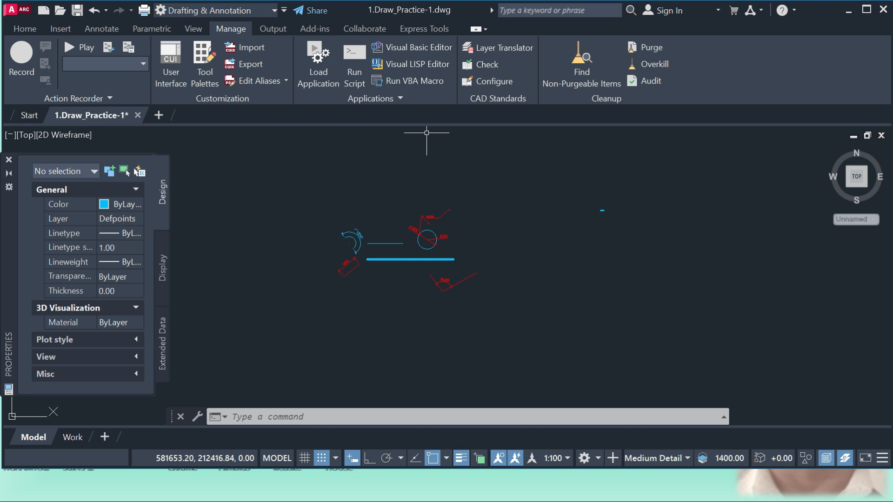
left_click(277, 29)
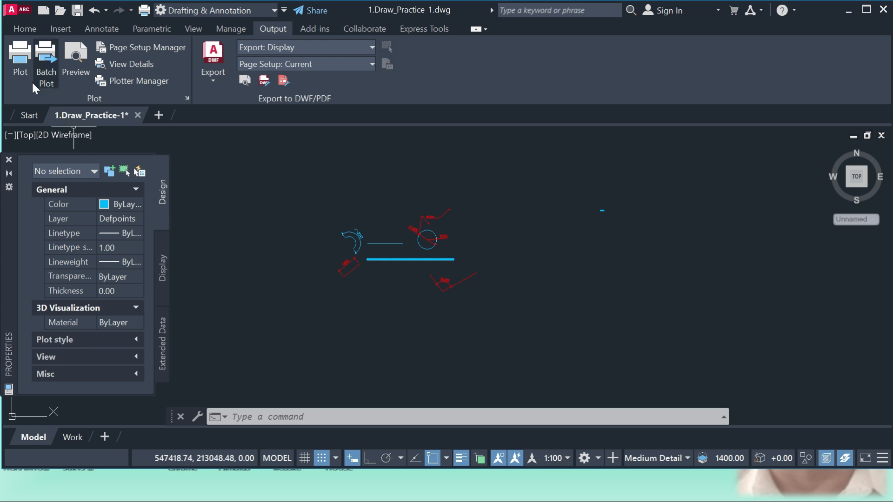
left_click(213, 82)
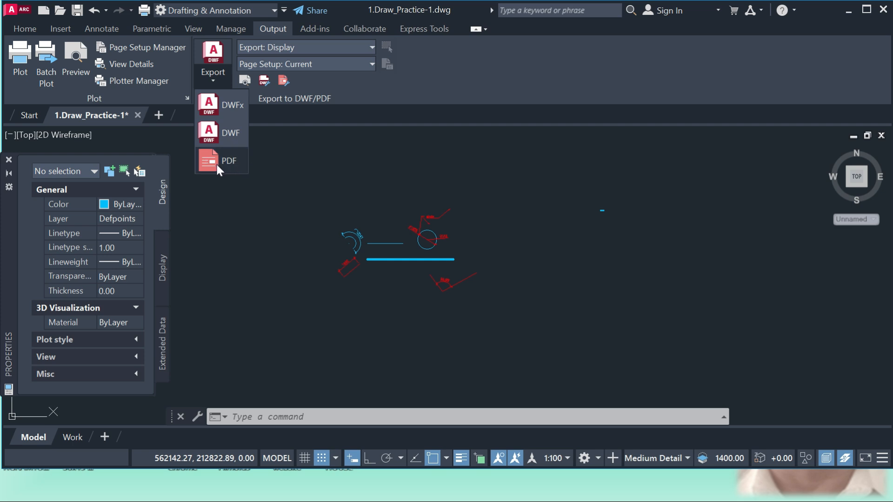
left_click(322, 150)
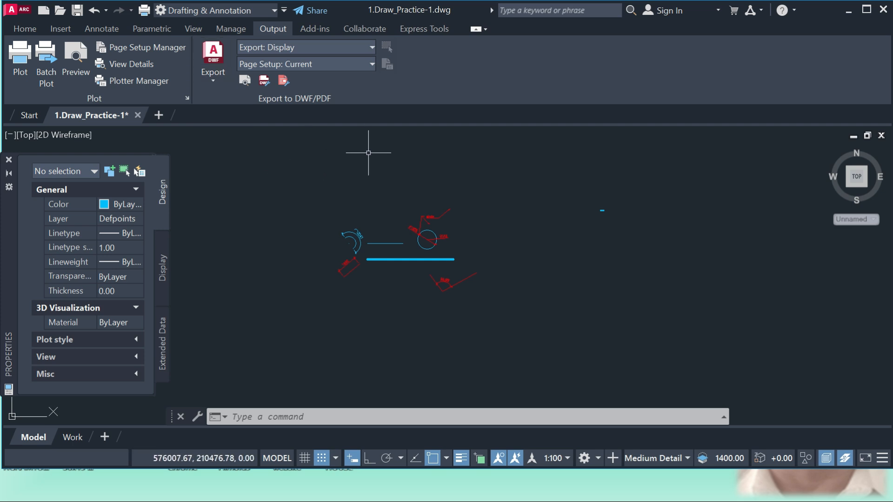
left_click(323, 30)
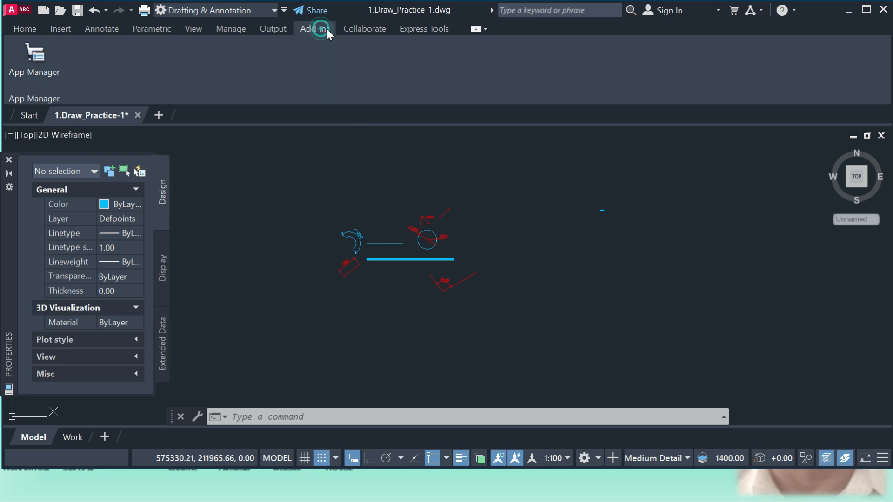
left_click(366, 32)
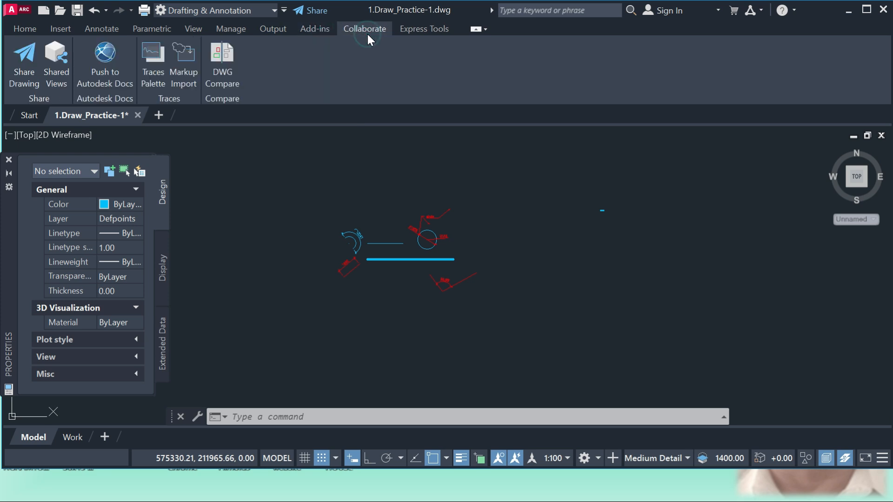
Draw a steep break line in the empty area beside the sample circle, with the break symbol at its midpoint.
left_click(417, 30)
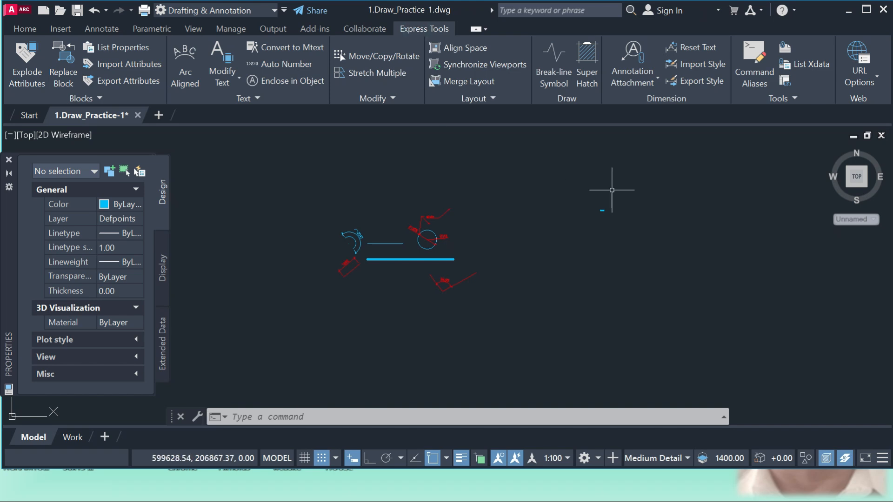
scroll(712, 224, "up", 2)
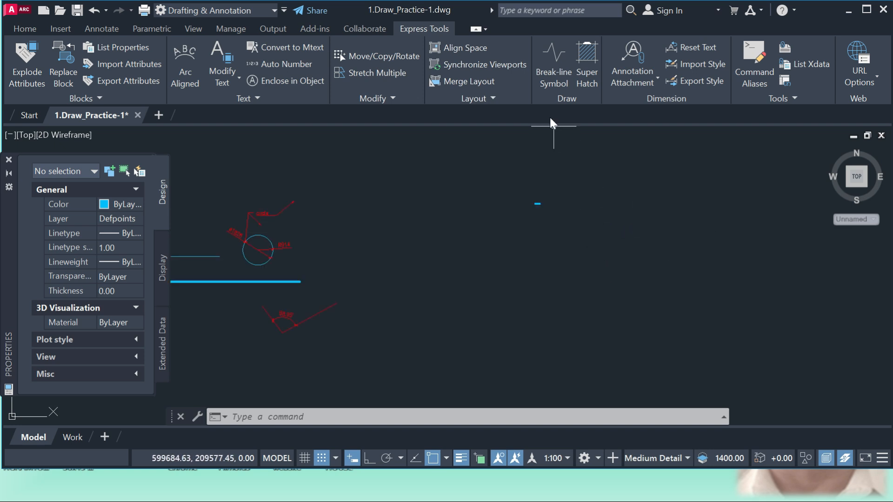
left_click(556, 53)
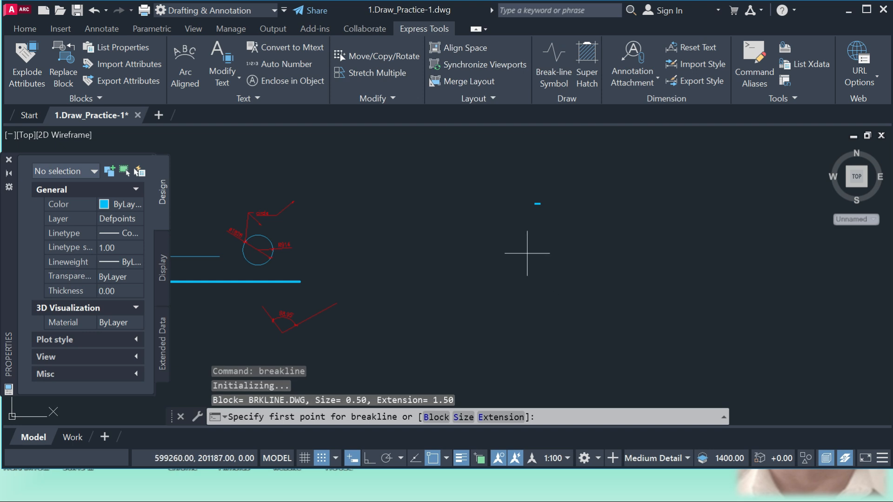
left_click(504, 231)
left_click(510, 258)
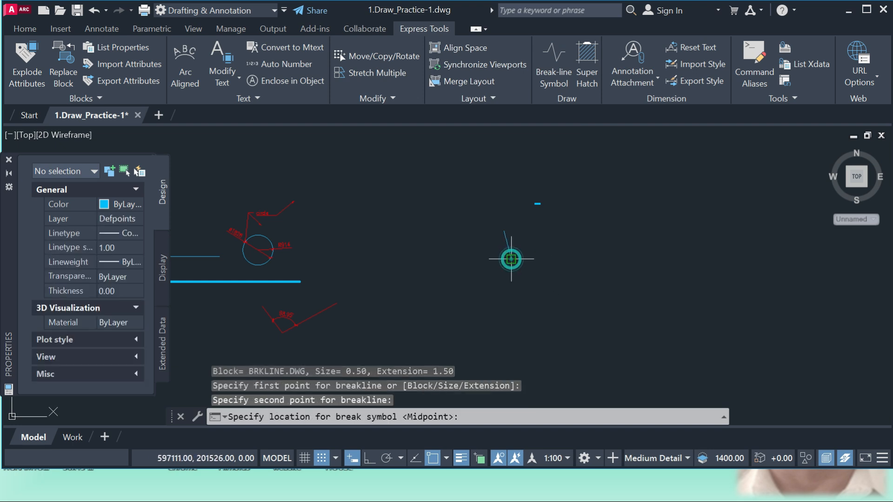
left_click(525, 291)
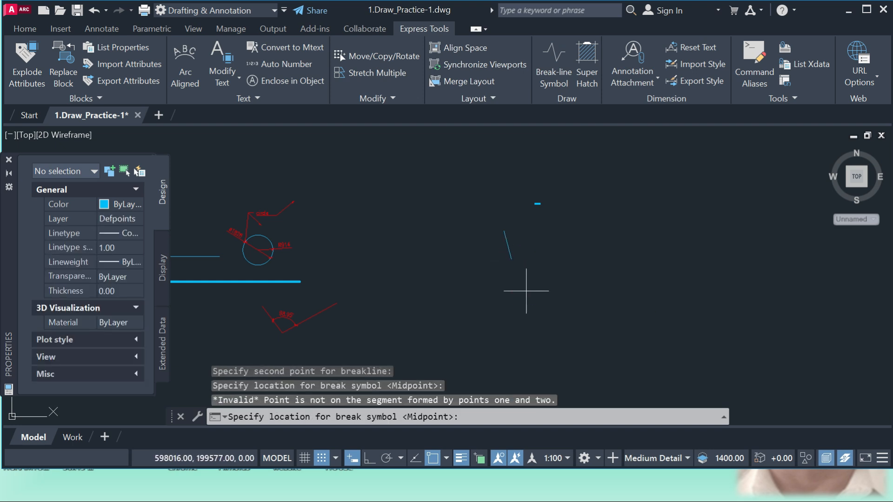
left_click(525, 291)
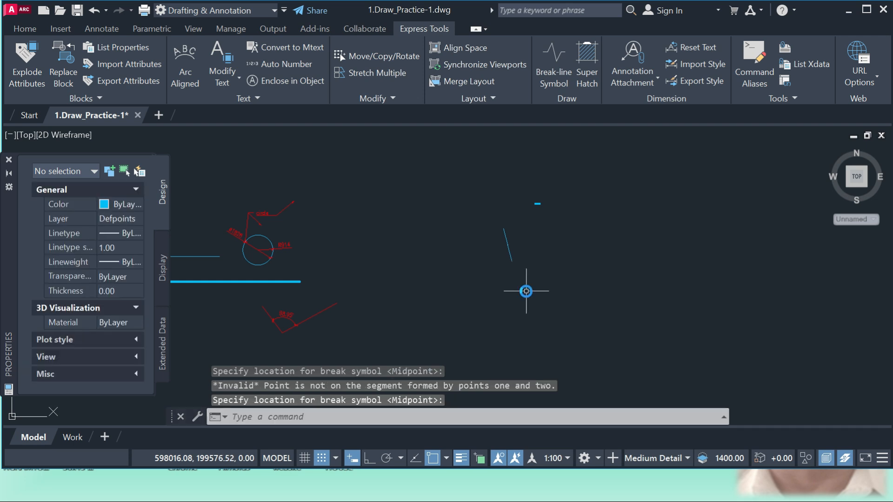
scroll(512, 242, "up", 6)
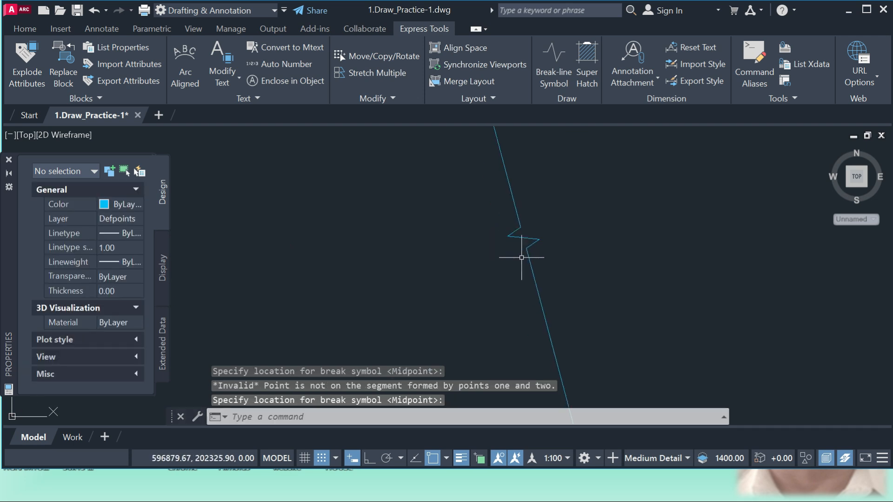
scroll(533, 249, "up", 3)
scroll(517, 222, "down", 7)
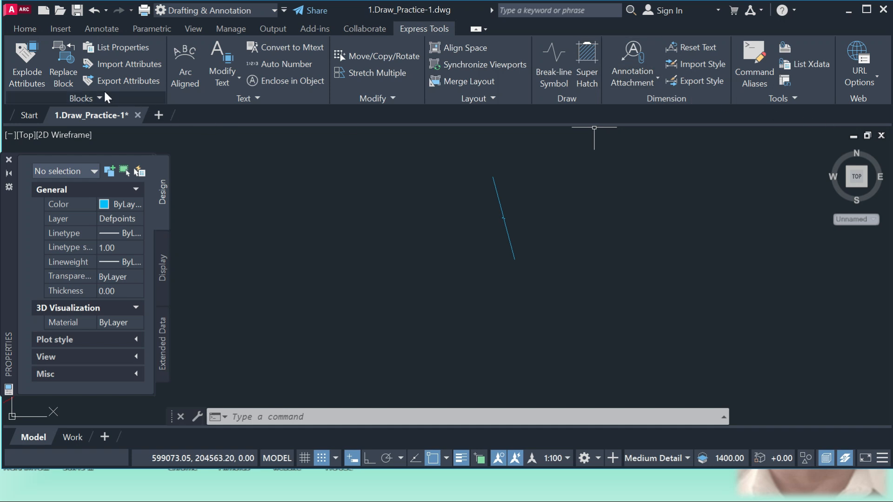
left_click(28, 29)
scroll(460, 233, "down", 5)
scroll(428, 278, "down", 8)
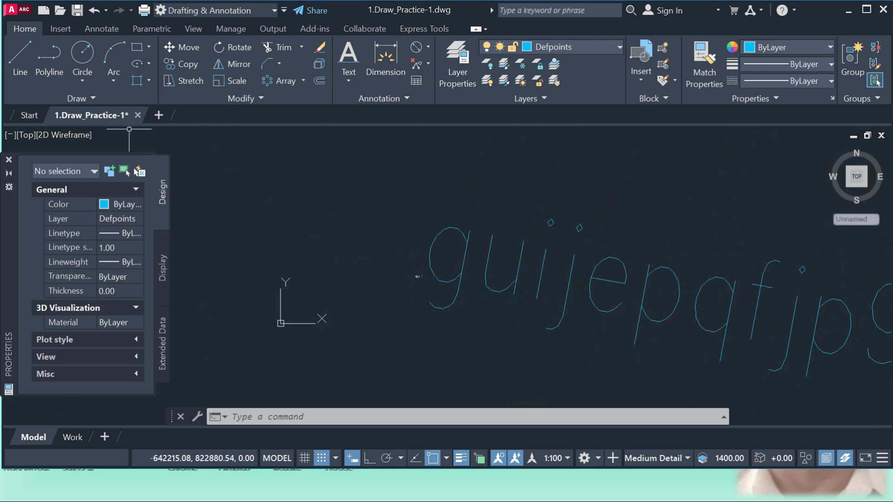
scroll(401, 213, "down", 6)
scroll(550, 255, "up", 2)
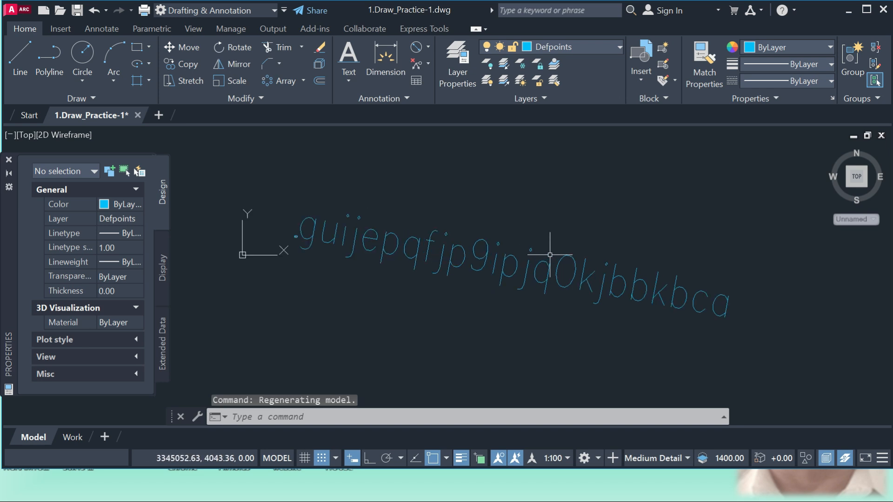